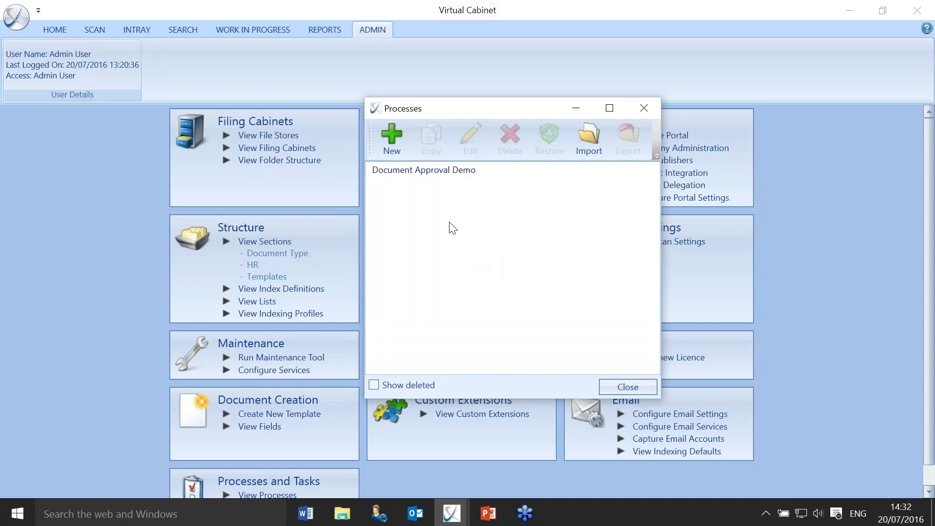
Open the Document Approval Demo process, present the approval workflow slide, then select the For Approval task.
{"action": "double_click", "coordinate": [457, 170]}
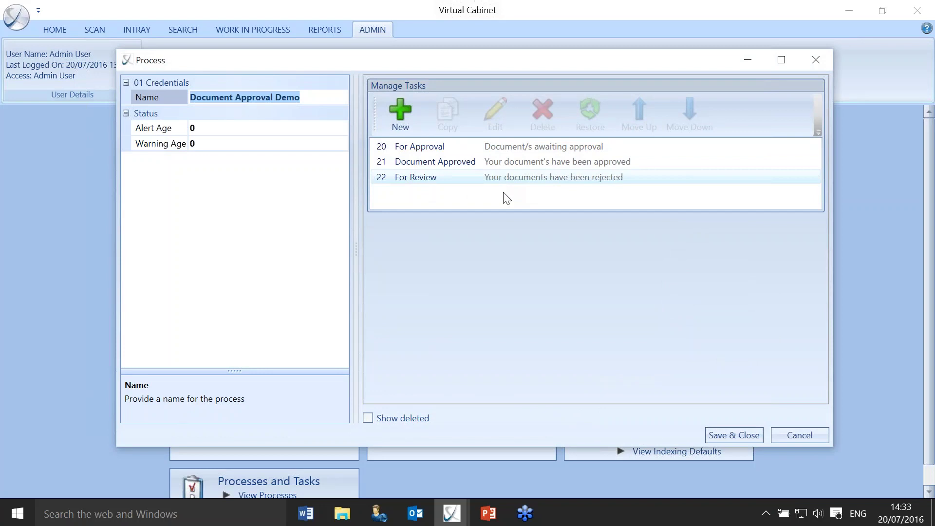
{"action": "left_click", "coordinate": [488, 514]}
{"action": "left_click", "coordinate": [514, 471]}
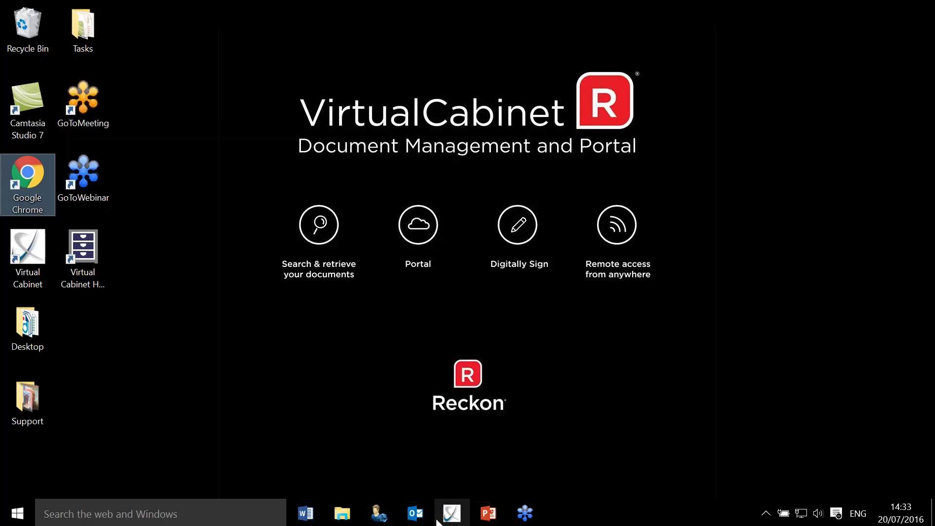
{"action": "left_click", "coordinate": [452, 512]}
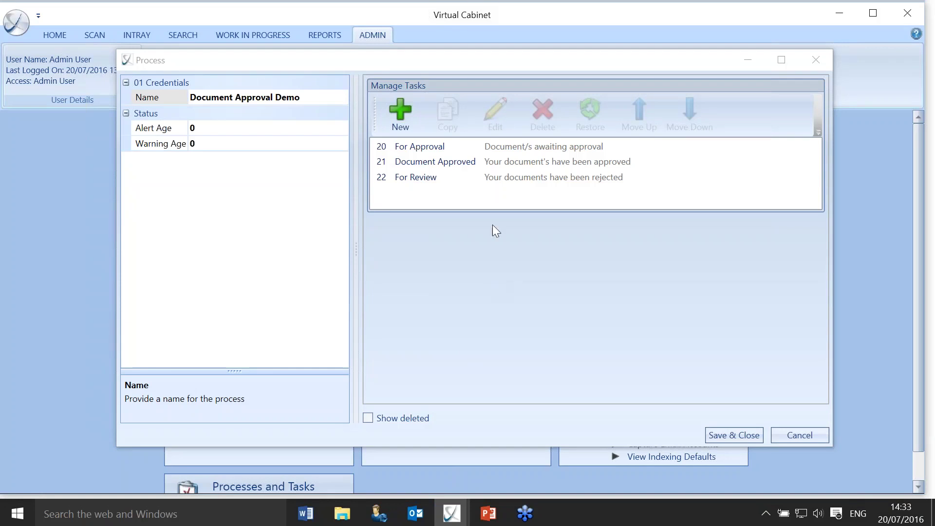
{"action": "left_click", "coordinate": [444, 146]}
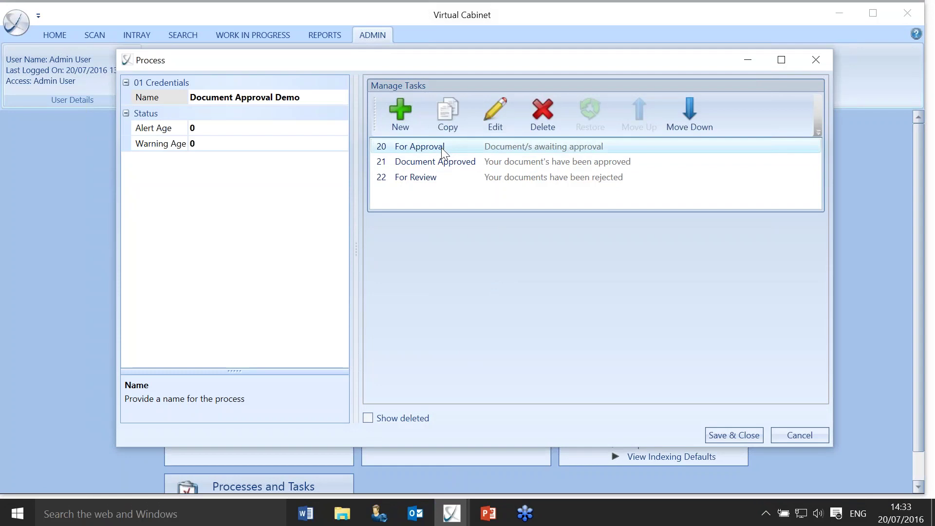
Make For Approval's Reject action require a comment and reasons Wrong Client, Spelling & Grammer, Wrong Info, Other.
{"action": "double_click", "coordinate": [442, 147]}
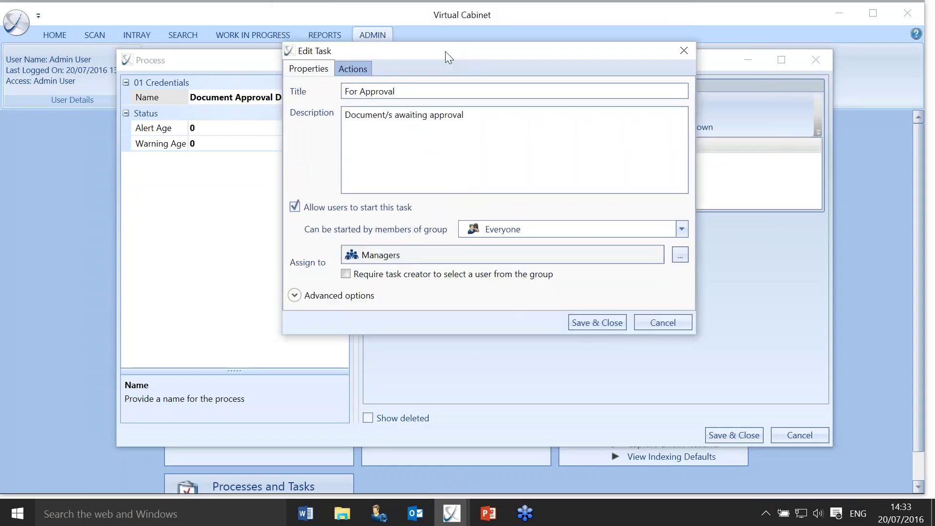
{"action": "left_click", "coordinate": [361, 98]}
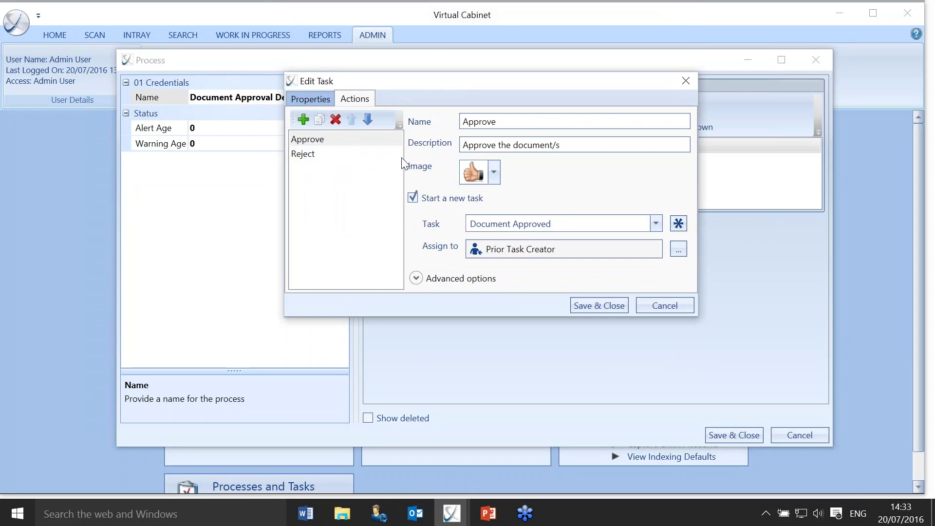
{"action": "left_click", "coordinate": [310, 155]}
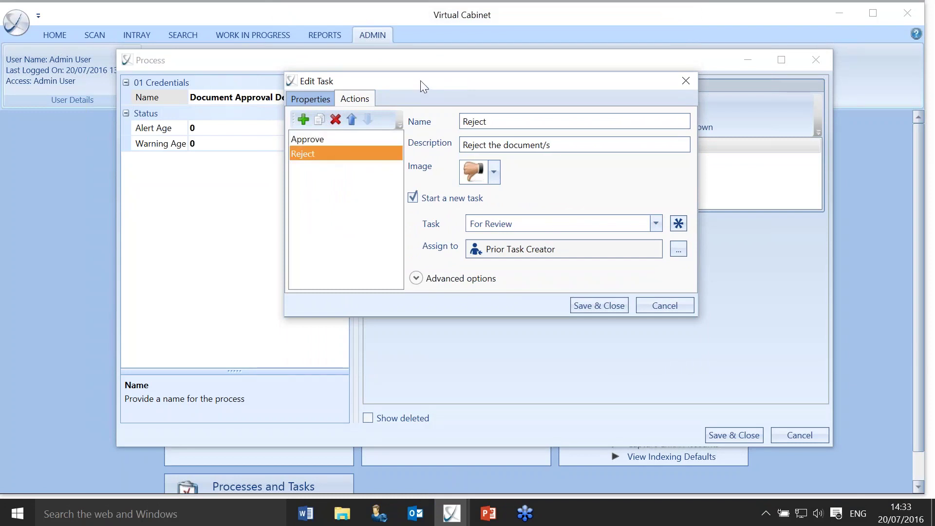
{"action": "left_click_drag", "start_coordinate": [420, 80], "coordinate": [420, 13]}
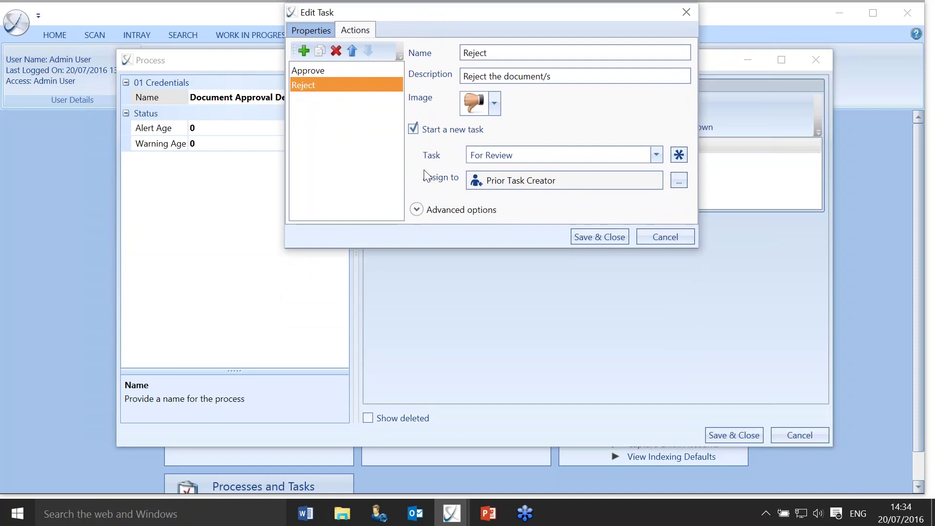
{"action": "left_click", "coordinate": [416, 209]}
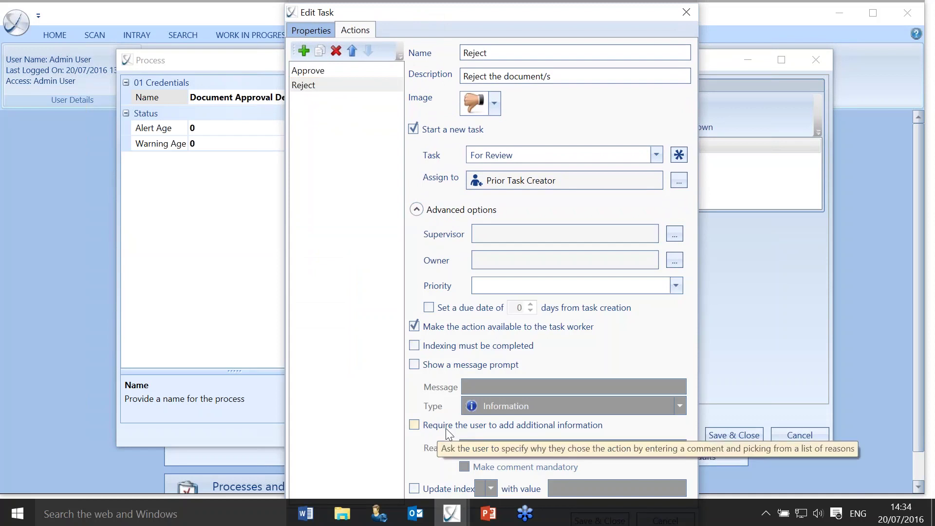
{"action": "left_click", "coordinate": [414, 425]}
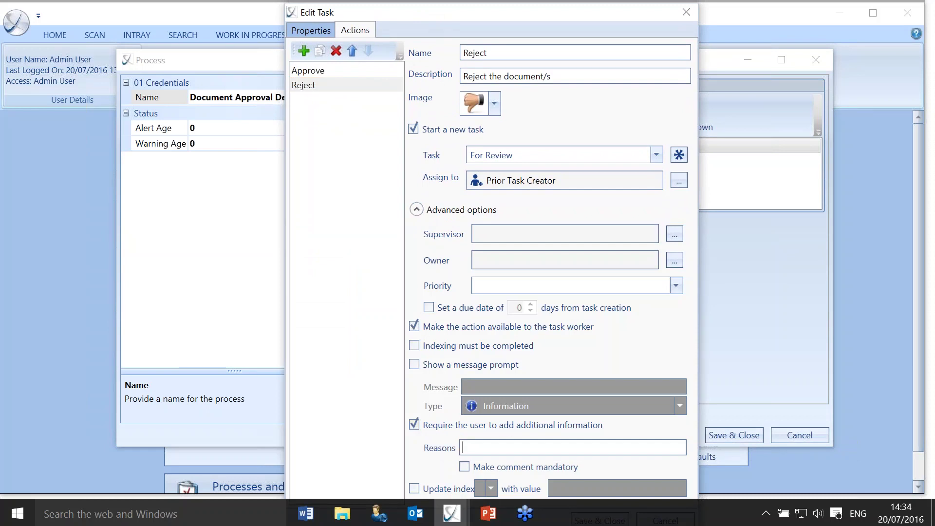
{"action": "type", "text": "Wrong Client, Spelling & Grammer"}
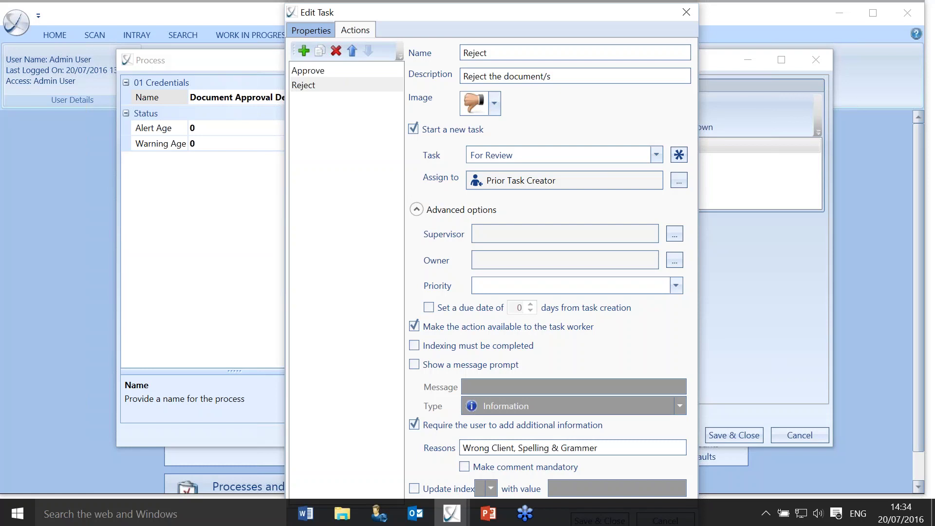
{"action": "type", "text": ", Wrong Info, Other"}
{"action": "left_click", "coordinate": [526, 468]}
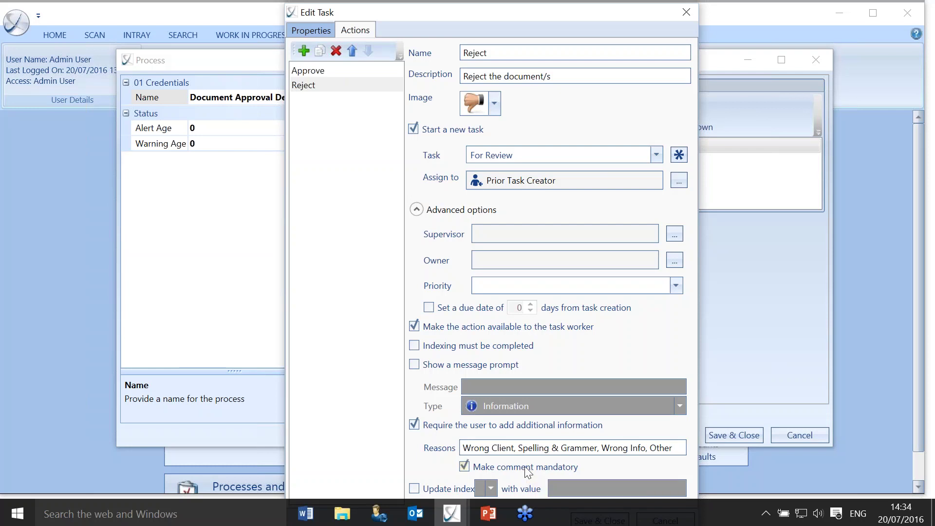
{"action": "left_click", "coordinate": [417, 210]}
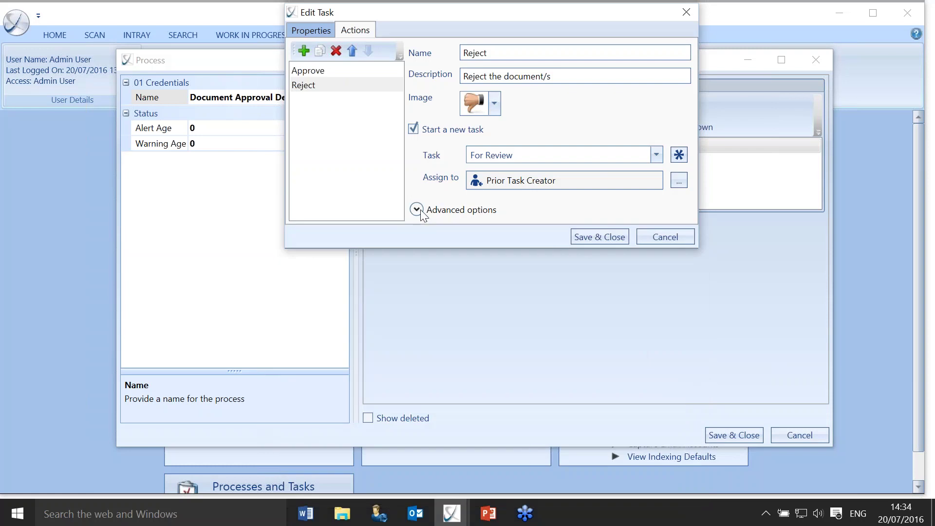
{"action": "left_click", "coordinate": [618, 238]}
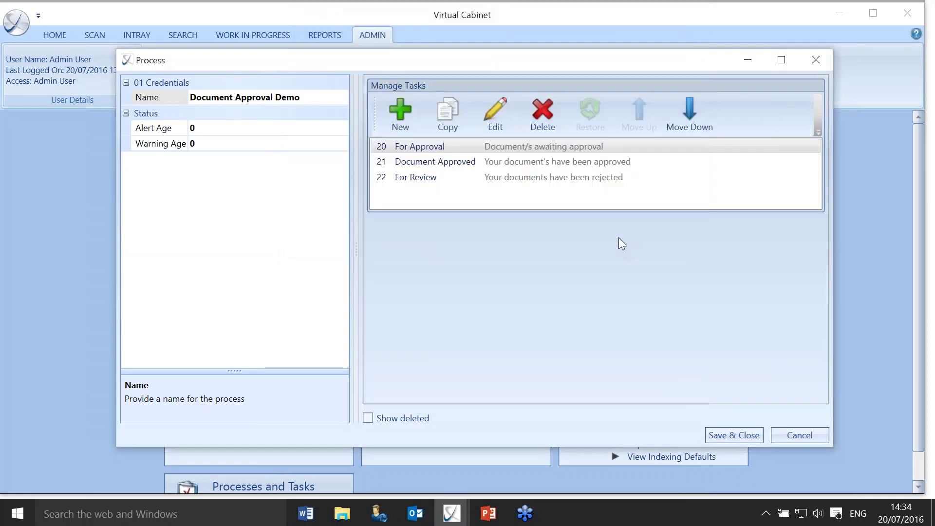
Open the Document Approved task and expand its Finish action's advanced options.
{"action": "left_click", "coordinate": [431, 166]}
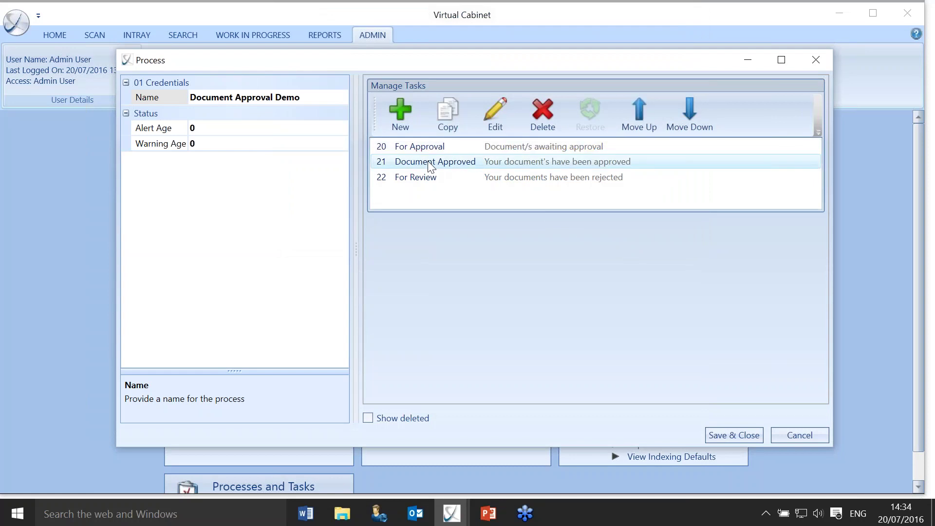
{"action": "double_click", "coordinate": [430, 165]}
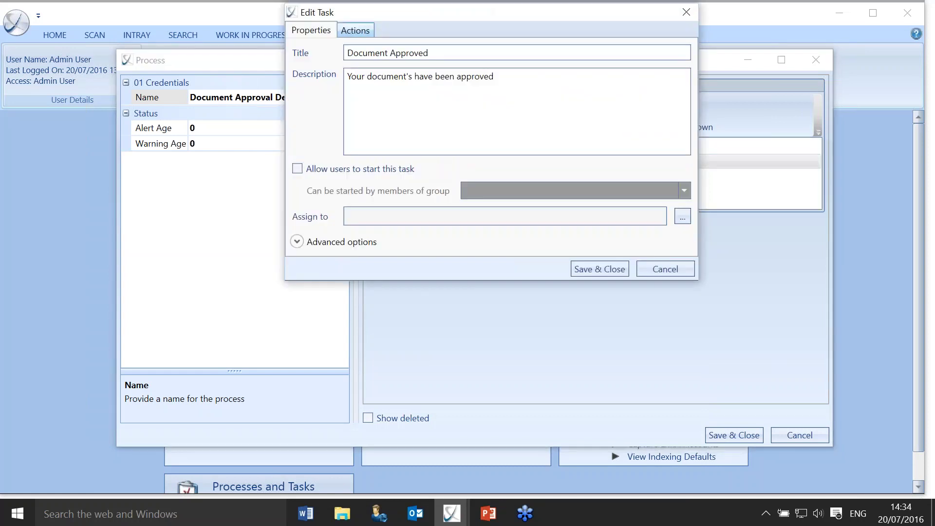
{"action": "left_click", "coordinate": [356, 29]}
{"action": "left_click_drag", "start_coordinate": [404, 10], "coordinate": [423, 120]}
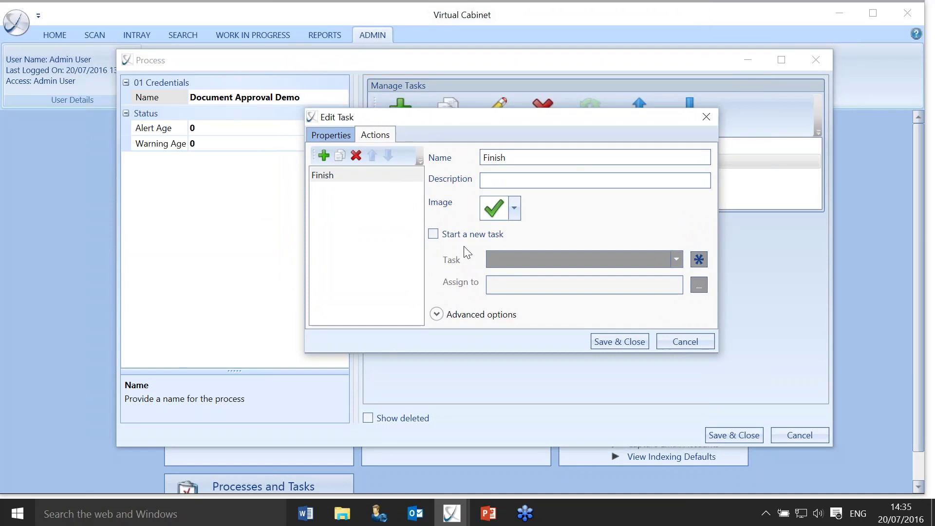
{"action": "left_click", "coordinate": [437, 314]}
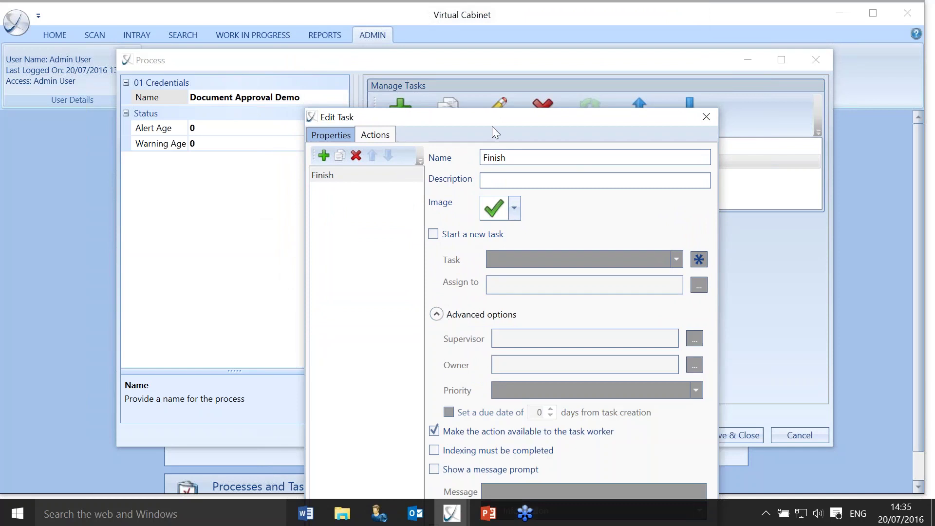
{"action": "left_click_drag", "start_coordinate": [493, 120], "coordinate": [488, 17]}
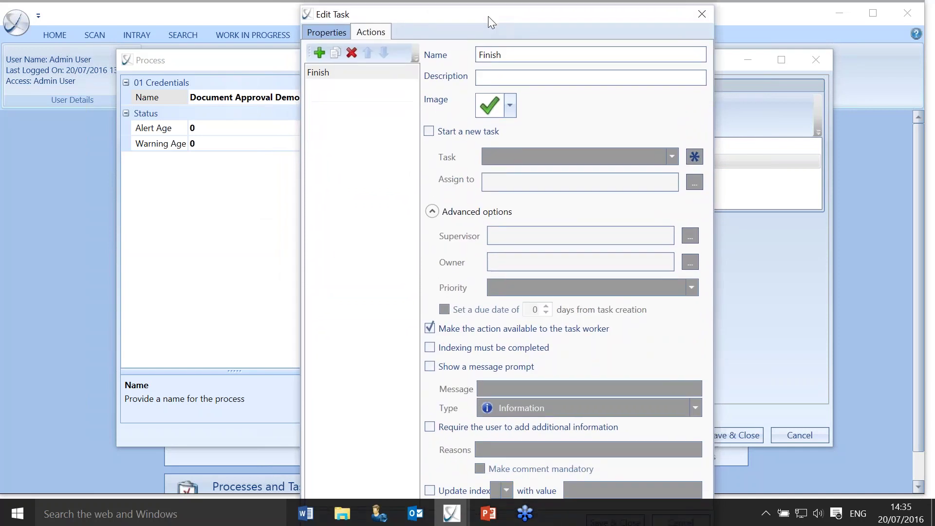
Add a Question prompt 'Have you published this to the client?' to Finish and save the task.
{"action": "left_click", "coordinate": [430, 367]}
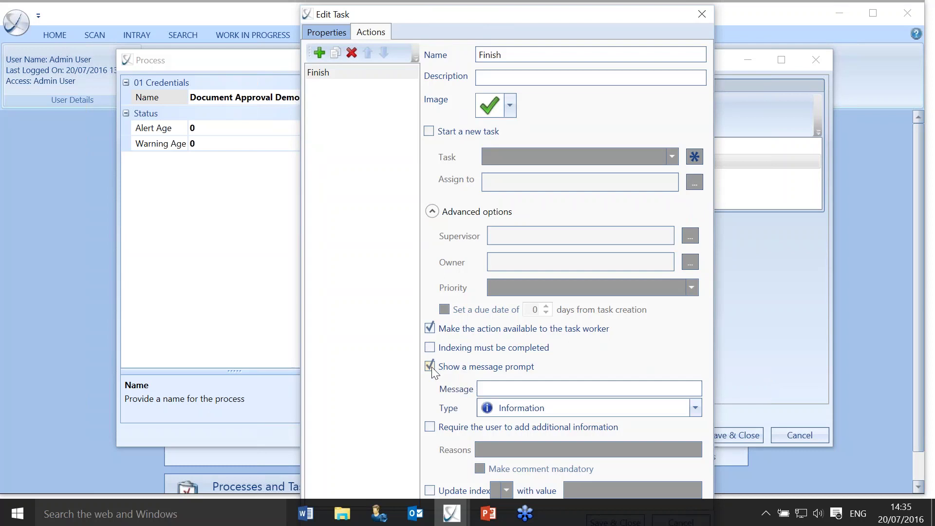
{"action": "left_click", "coordinate": [565, 410]}
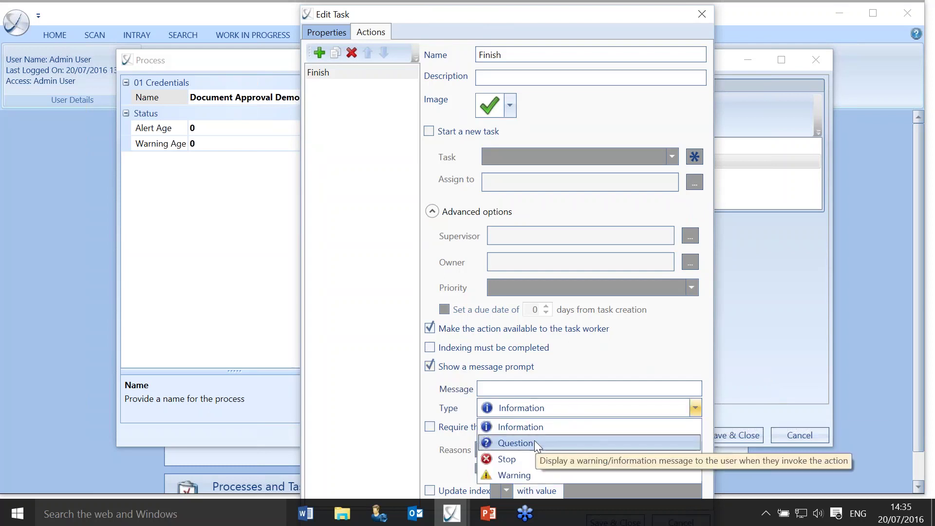
{"action": "left_click", "coordinate": [519, 443]}
{"action": "left_click", "coordinate": [526, 390]}
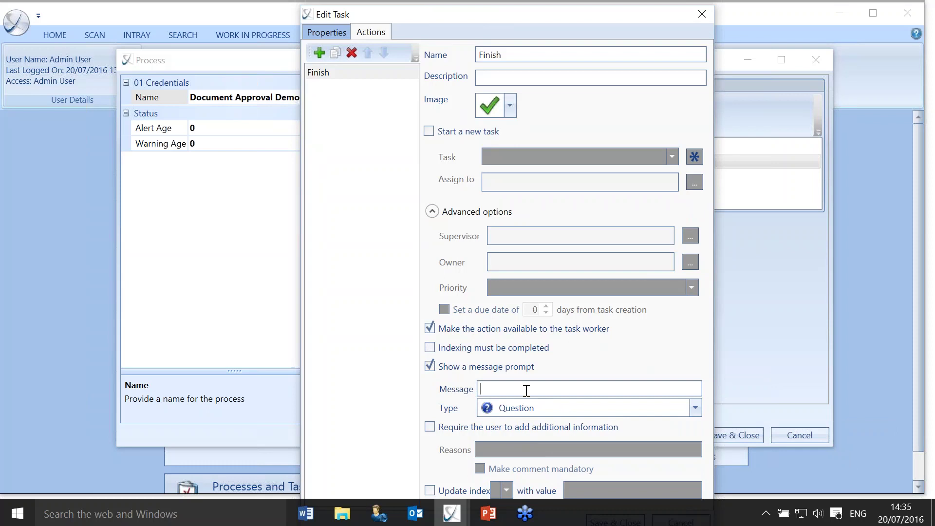
{"action": "type", "text": "Have you published this to "}
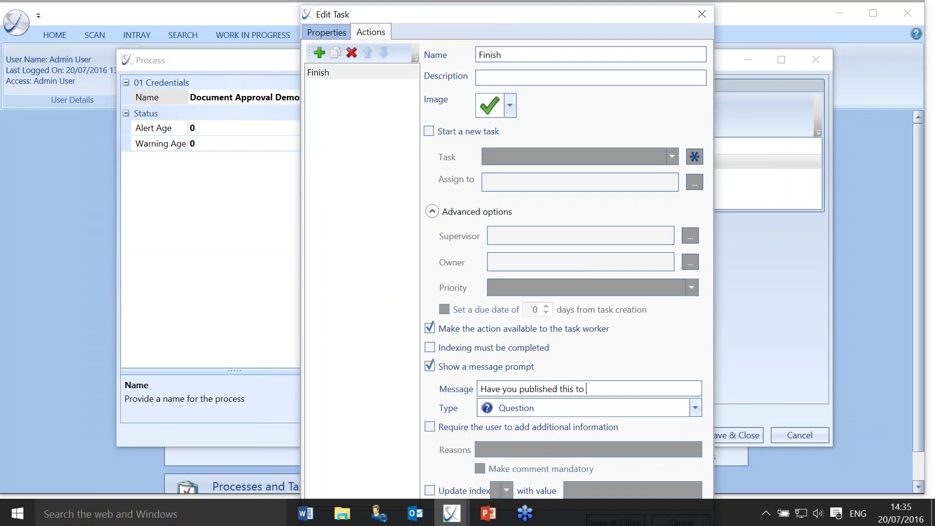
{"action": "type", "text": "the client?"}
{"action": "left_click", "coordinate": [432, 211]}
{"action": "left_click", "coordinate": [590, 238]}
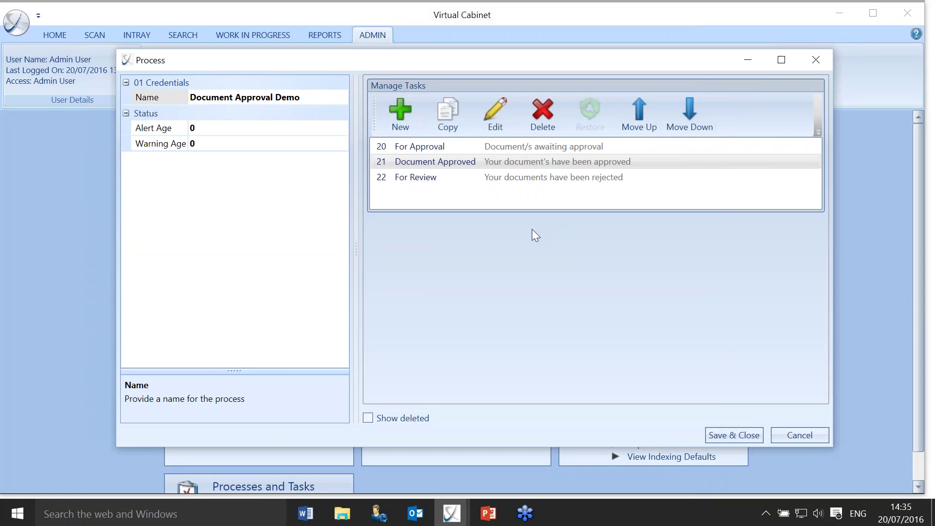
Make Approve require completed indexing, keeping its Document Approved task for the Prior Task Creator, and save.
{"action": "double_click", "coordinate": [424, 151]}
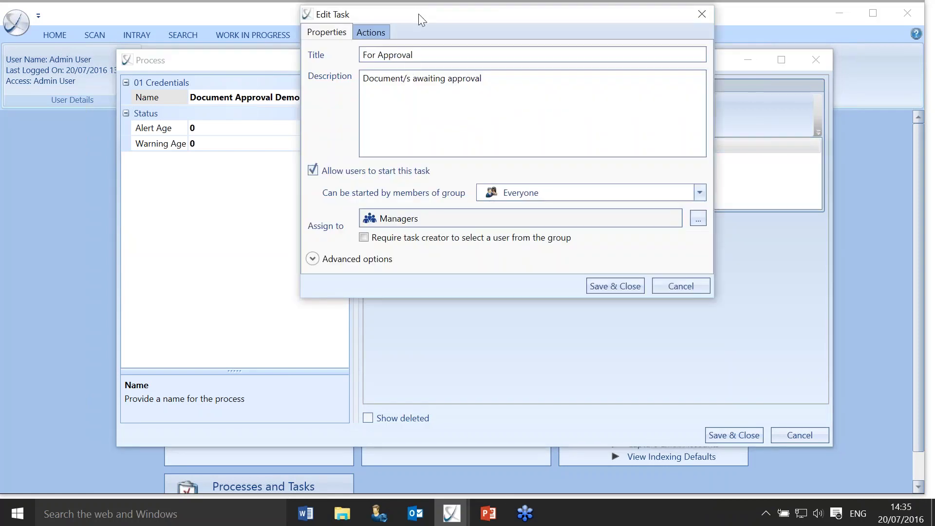
{"action": "left_click_drag", "start_coordinate": [418, 13], "coordinate": [434, 113]}
{"action": "left_click", "coordinate": [393, 131]}
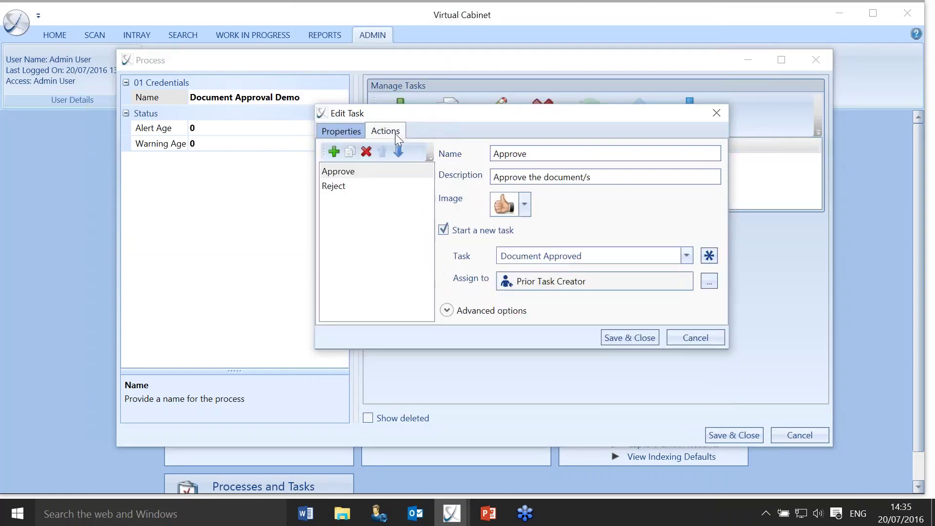
{"action": "left_click", "coordinate": [446, 311]}
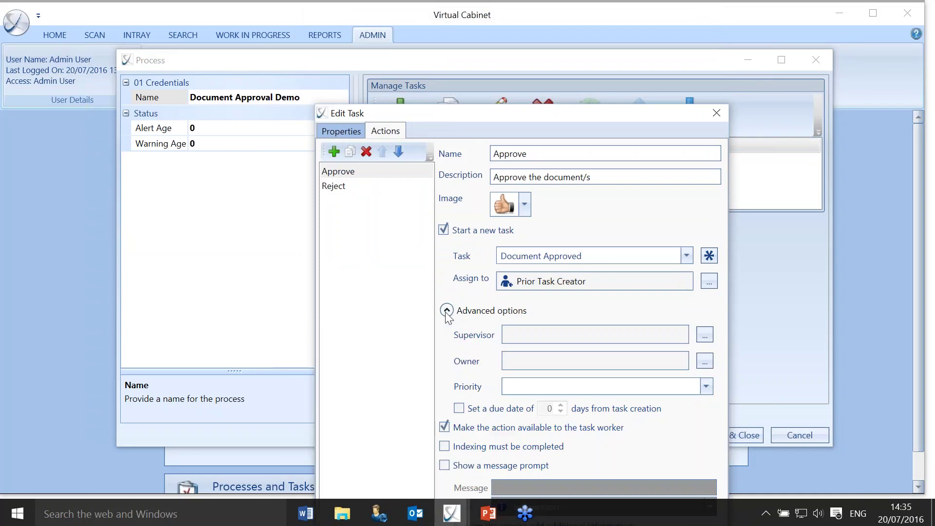
{"action": "left_click", "coordinate": [445, 447]}
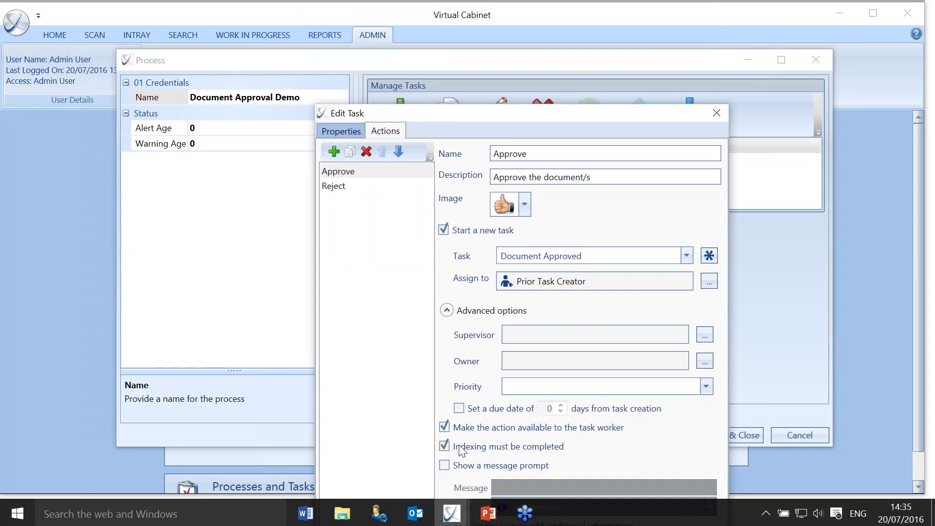
{"action": "left_click", "coordinate": [446, 312]}
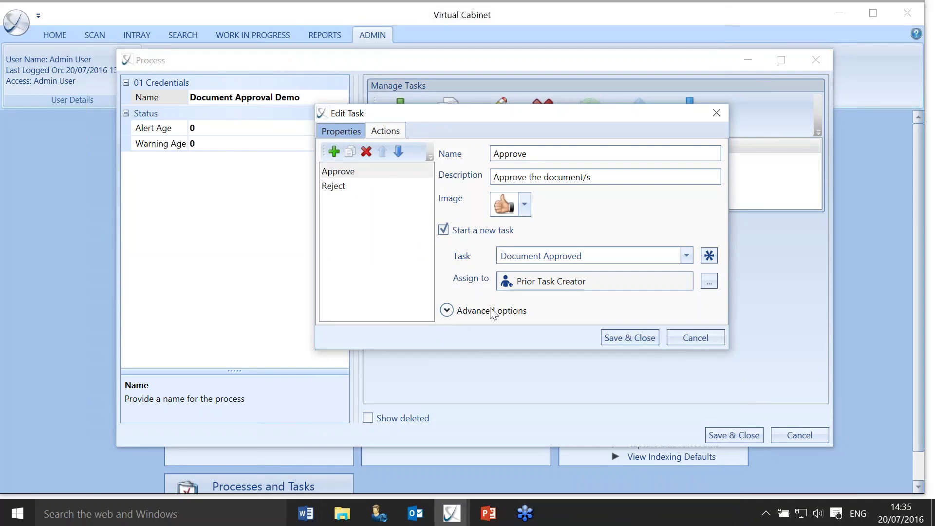
{"action": "left_click", "coordinate": [616, 336]}
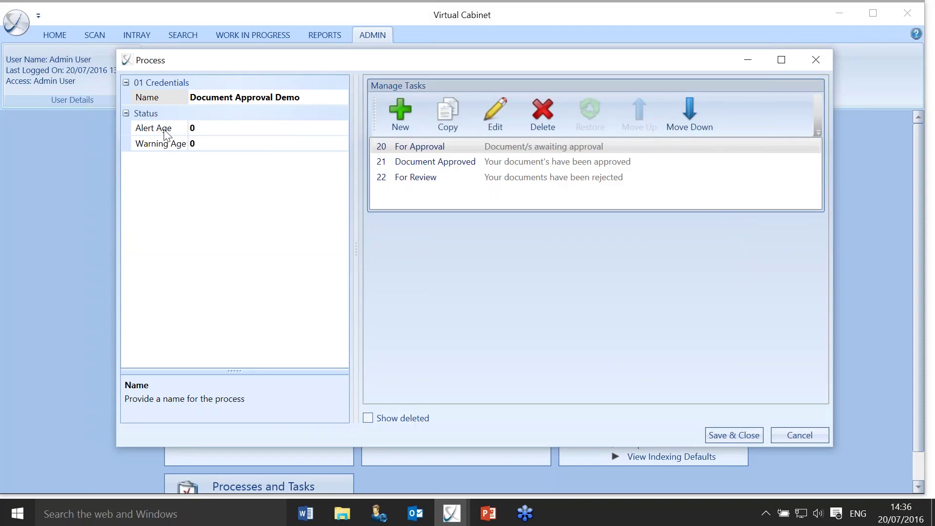
Set Alert Age to 2 and Warning Age to 1, save the process, and close the Processes list.
{"action": "left_click", "coordinate": [210, 131]}
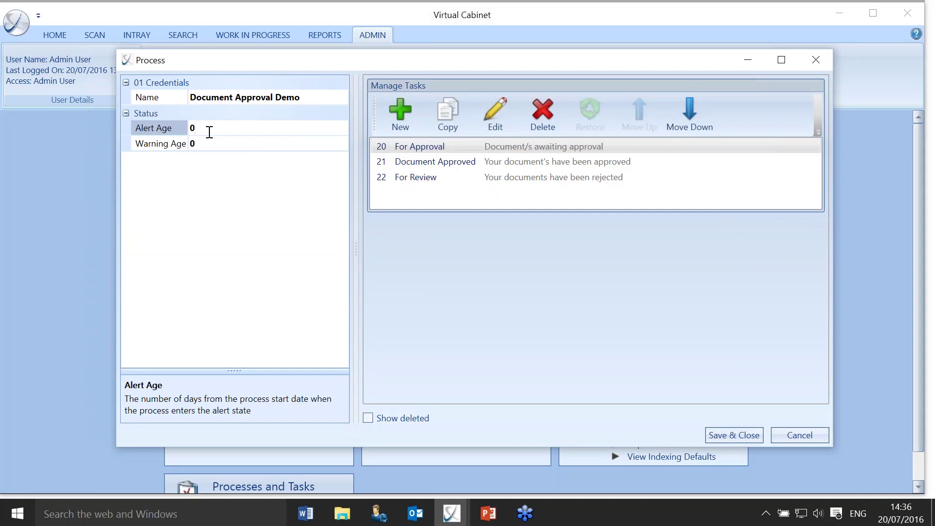
{"action": "key", "text": "BackSpace"}
{"action": "type", "text": "2"}
{"action": "left_click", "coordinate": [203, 143]}
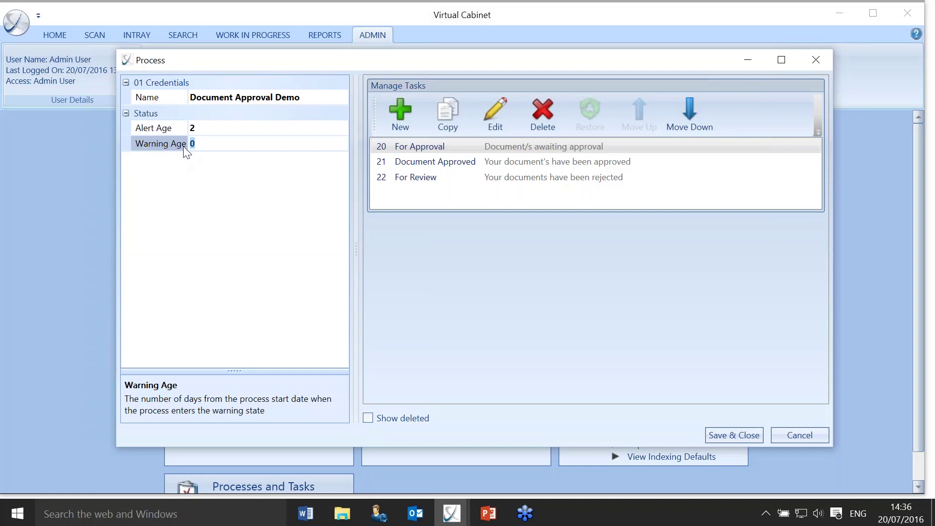
{"action": "type", "text": "1"}
{"action": "left_click", "coordinate": [213, 126]}
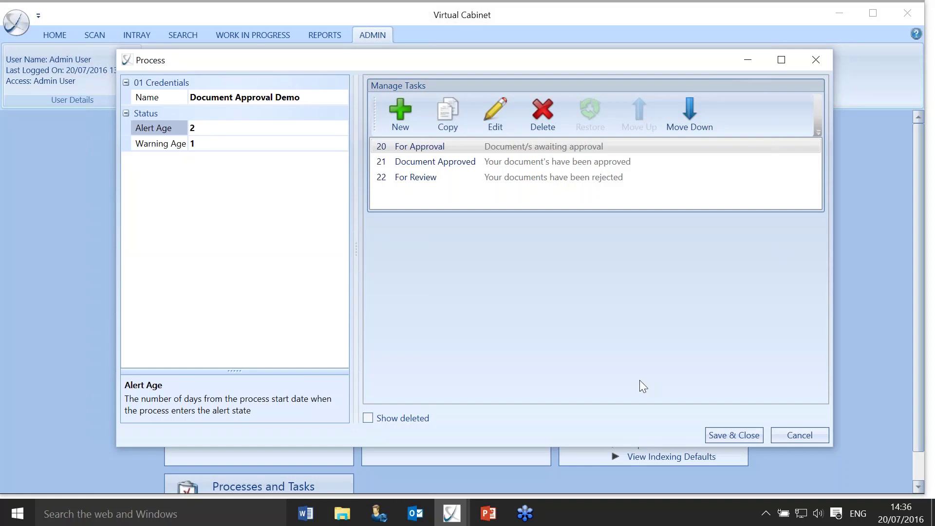
{"action": "left_click", "coordinate": [717, 435]}
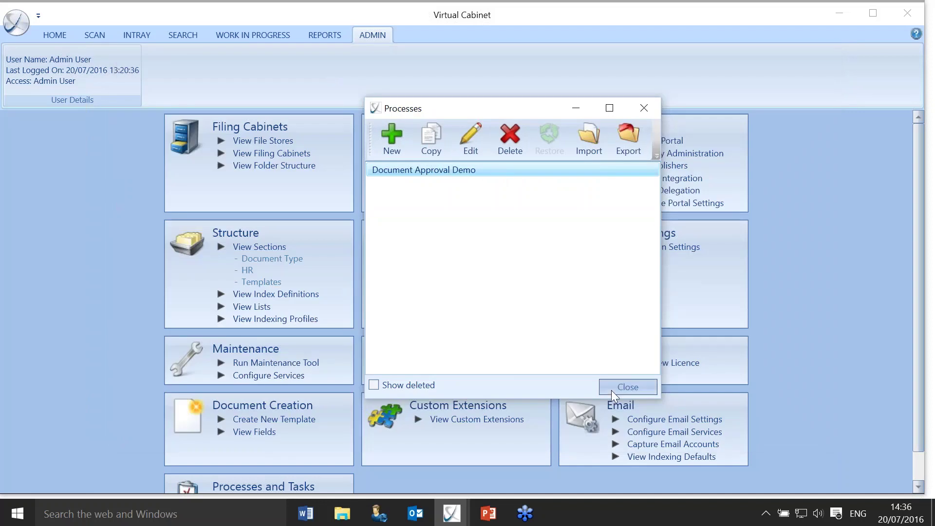
{"action": "left_click", "coordinate": [613, 390]}
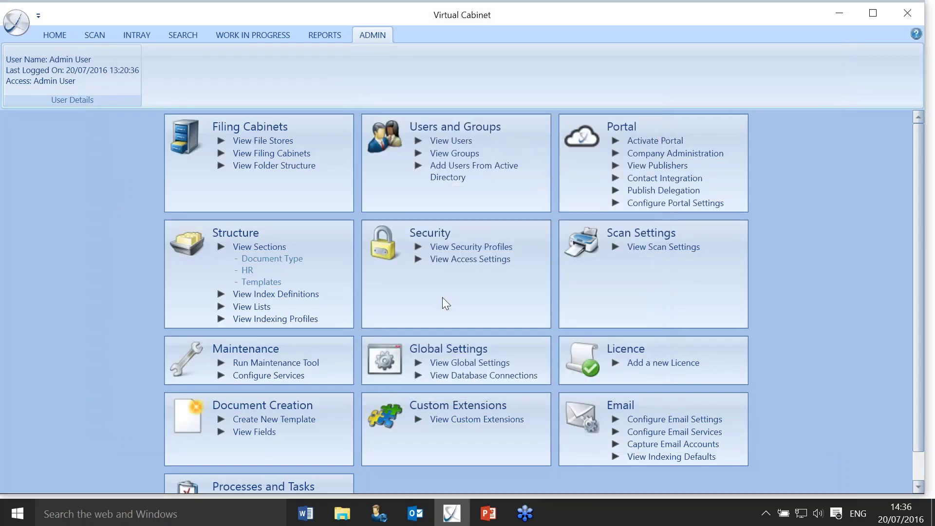
In the search results, start a new task on file 99 from its context menu.
{"action": "left_click", "coordinate": [190, 36]}
{"action": "left_click", "coordinate": [441, 327]}
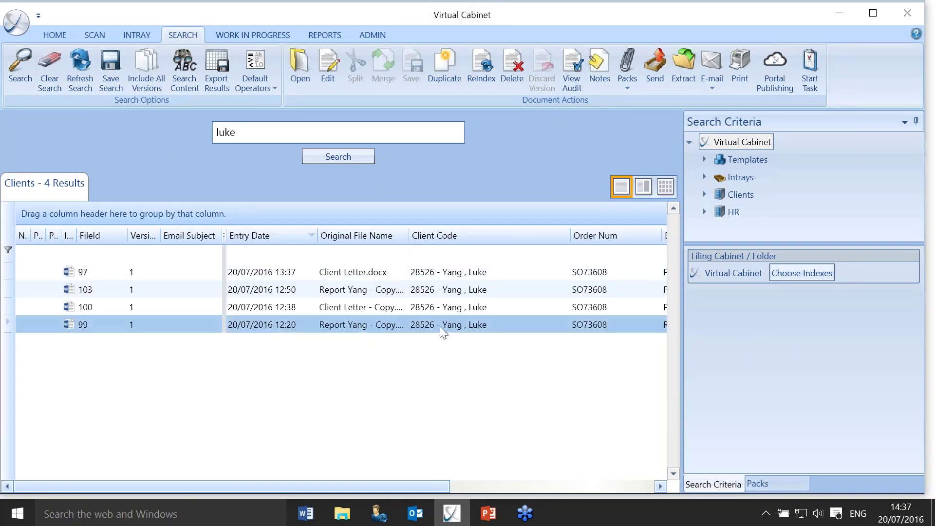
{"action": "right_click", "coordinate": [440, 327]}
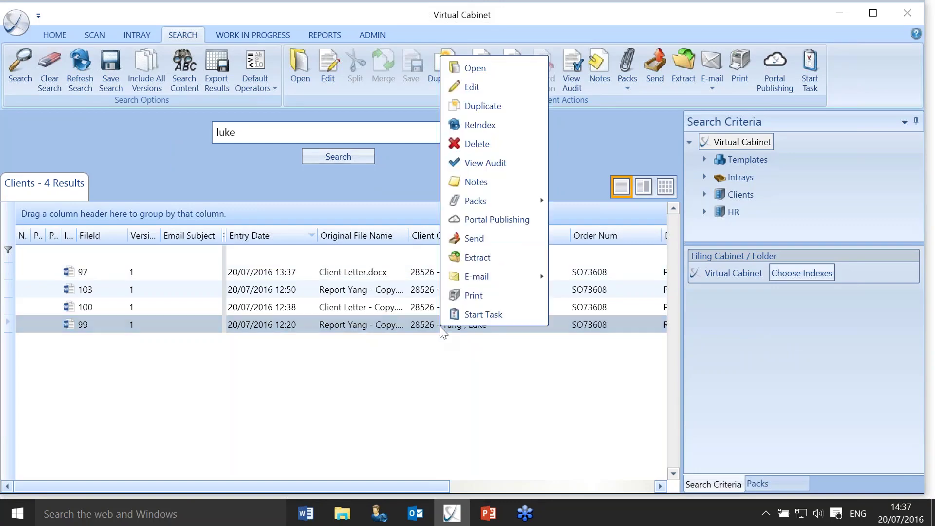
{"action": "left_click", "coordinate": [469, 315]}
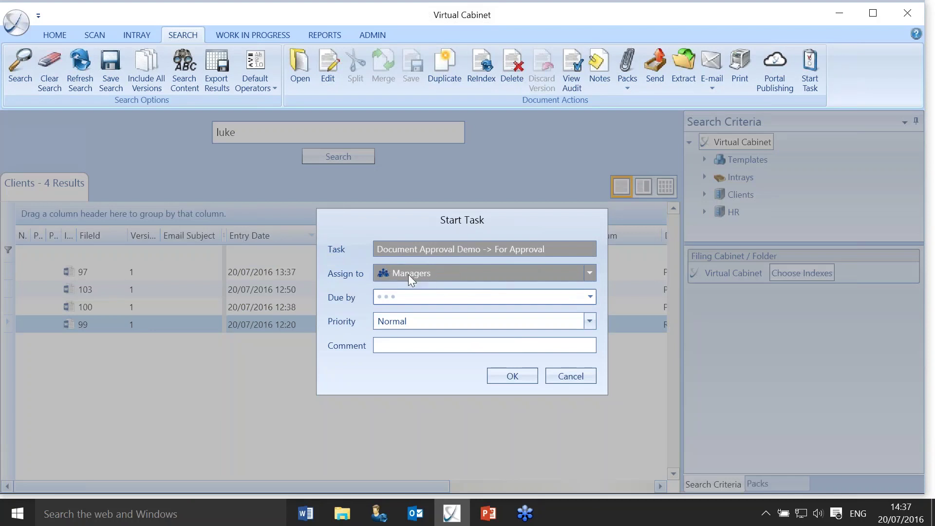
Start the For Approval task due 21 July 2016 and view it in the intray Tasks.
{"action": "left_click", "coordinate": [590, 296]}
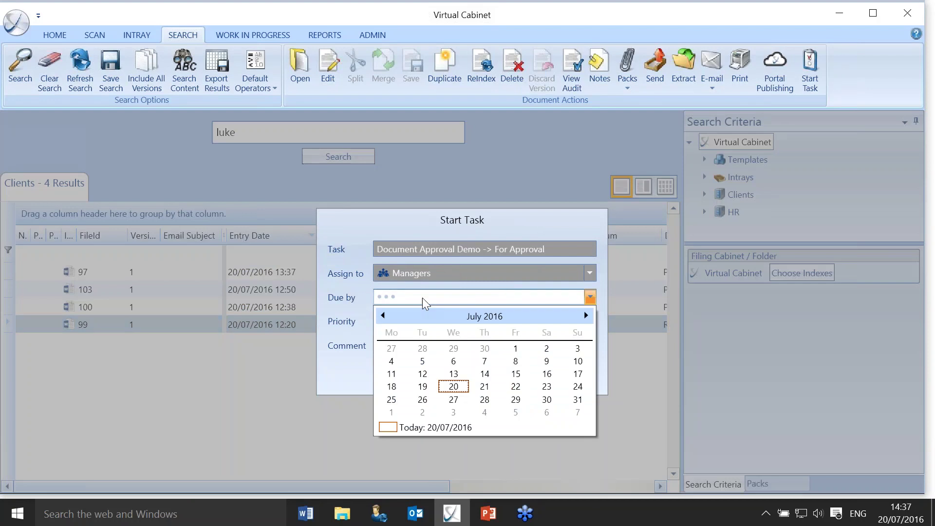
{"action": "left_click", "coordinate": [484, 386]}
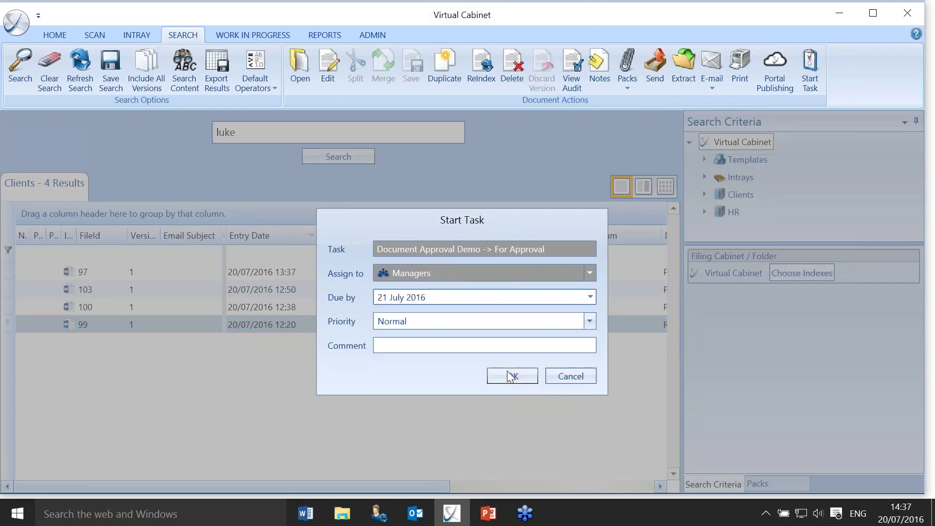
{"action": "left_click", "coordinate": [508, 376]}
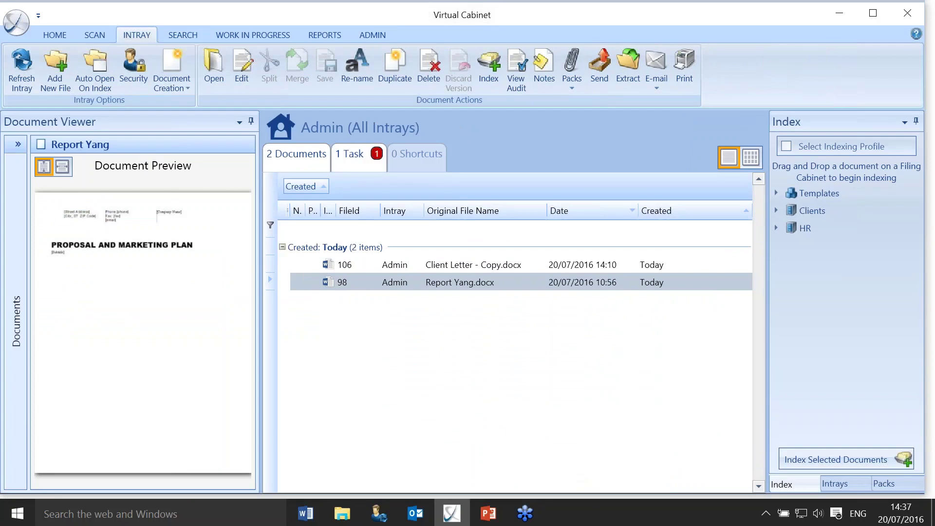
{"action": "left_click", "coordinate": [358, 154]}
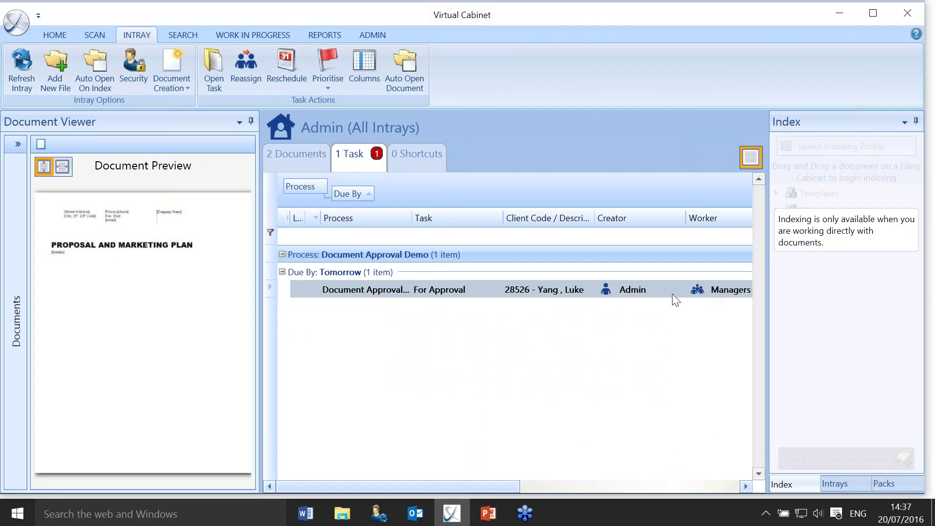
Reject the For Approval task with reason Wrong Client and a comment naming the correct client.
{"action": "double_click", "coordinate": [451, 291]}
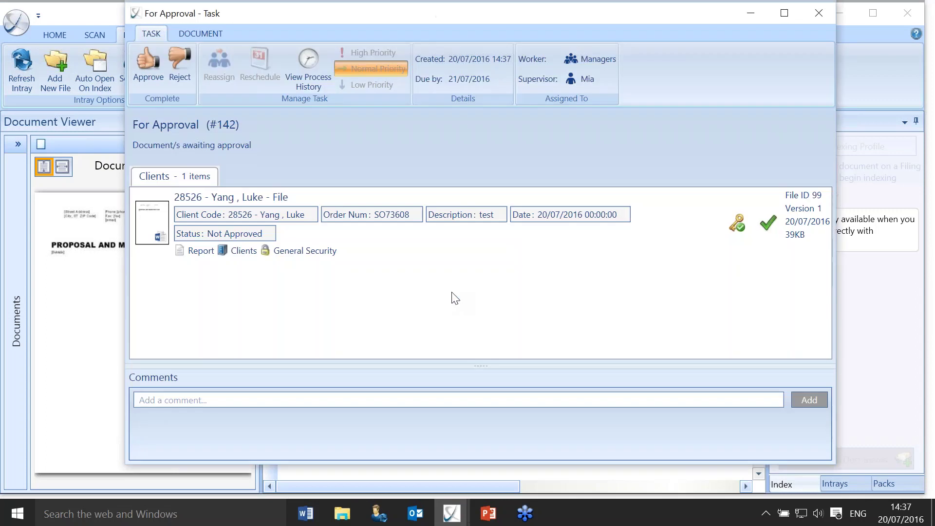
{"action": "left_click", "coordinate": [184, 65]}
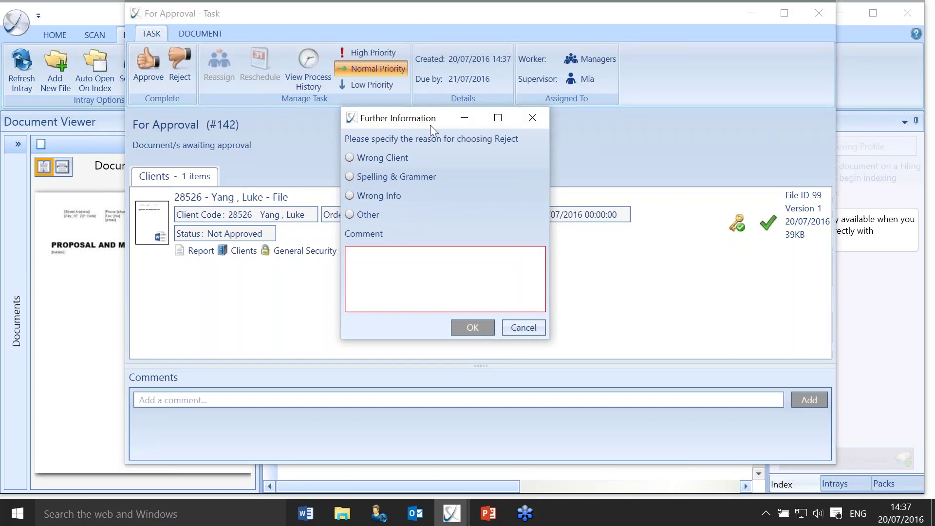
{"action": "left_click_drag", "start_coordinate": [430, 124], "coordinate": [445, 144]}
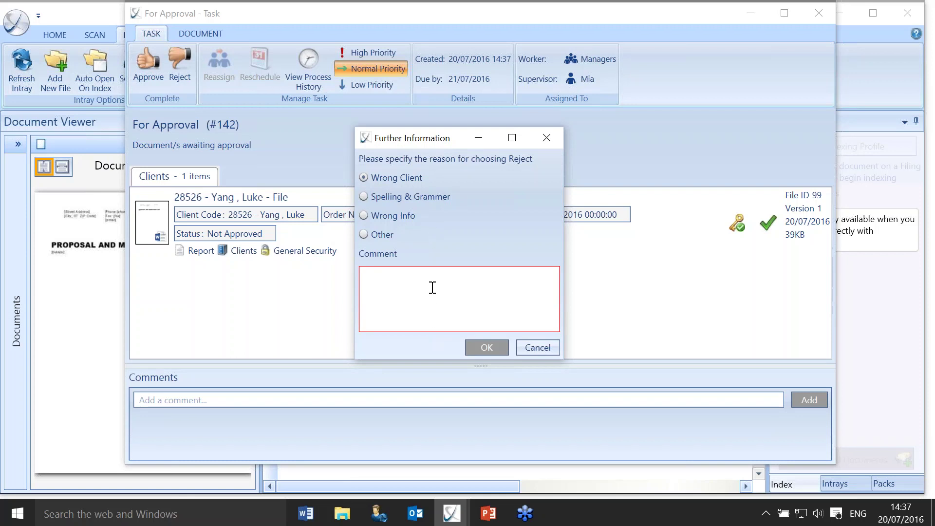
{"action": "type", "text": "shoul"}
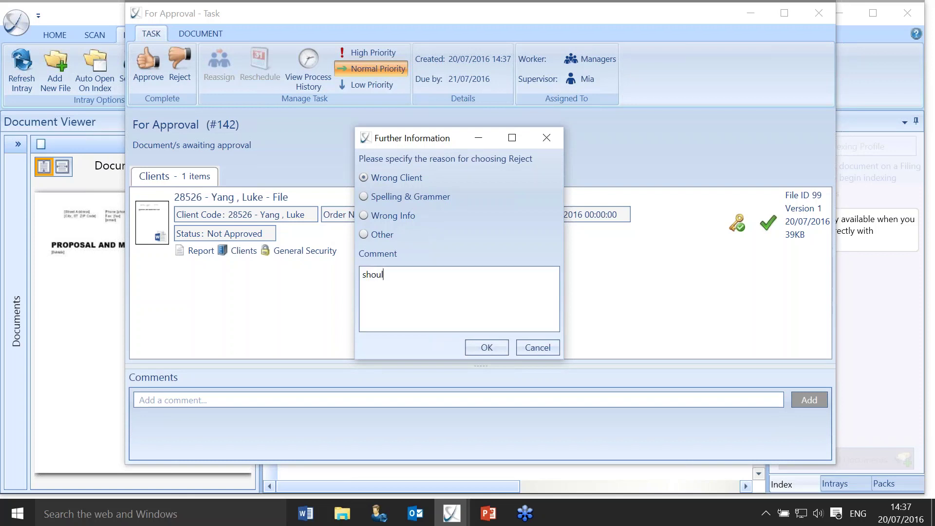
{"action": "type", "text": "d be dave"}
{"action": "left_click", "coordinate": [499, 347]}
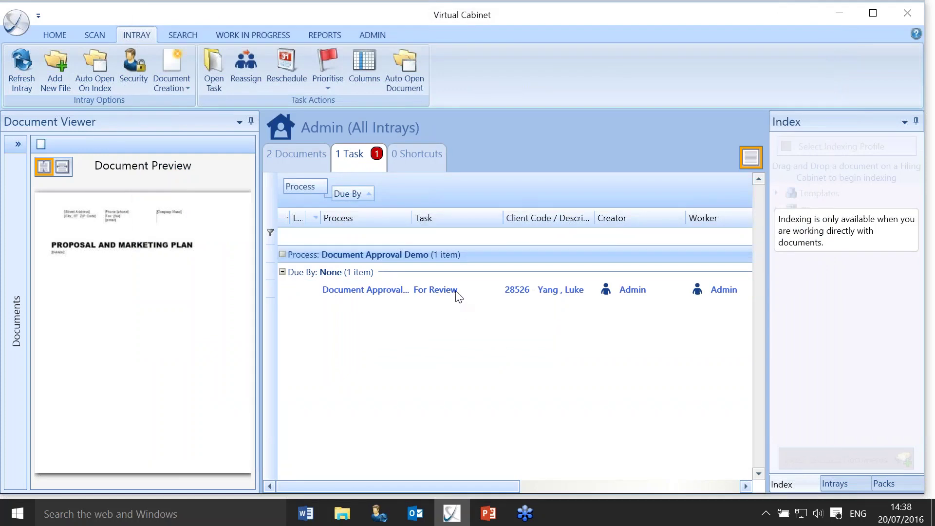
Open the For Review task, check the Completed Reason in its process history, and enlarge the comments.
{"action": "left_click", "coordinate": [418, 291]}
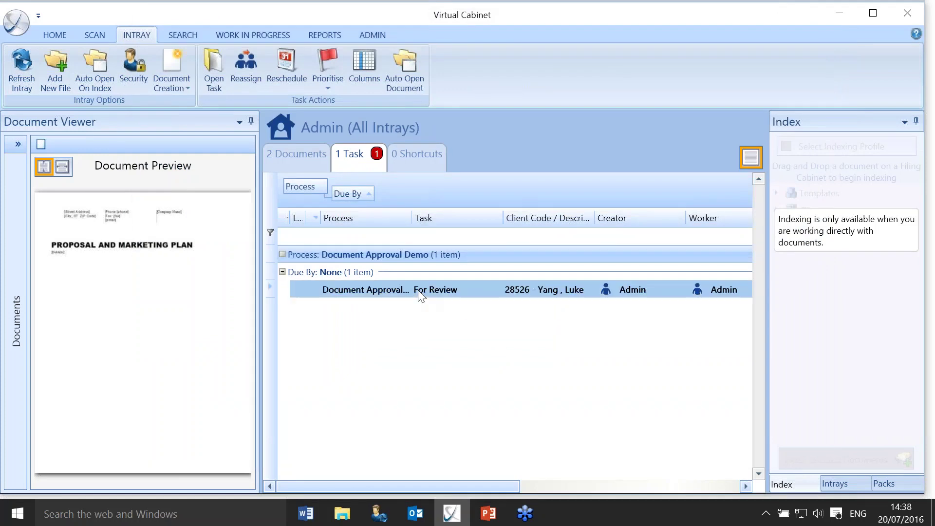
{"action": "double_click", "coordinate": [418, 290]}
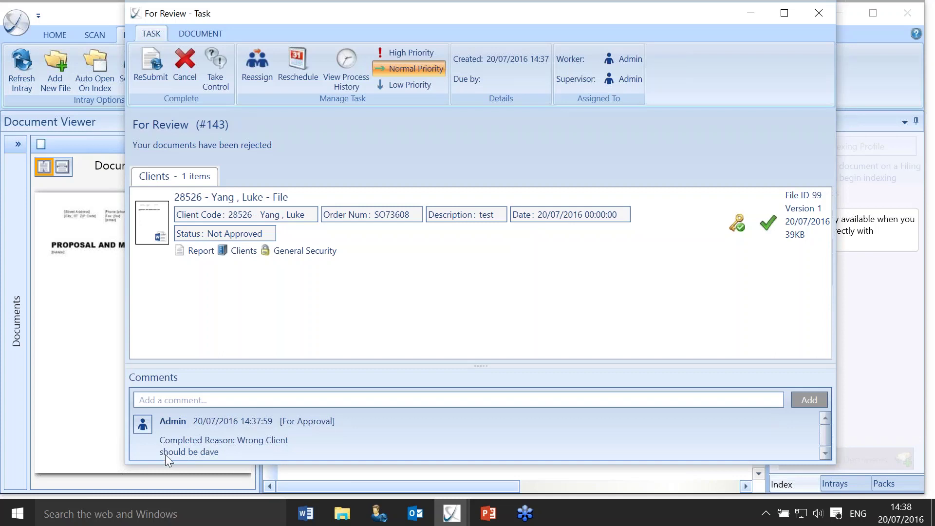
{"action": "left_click", "coordinate": [349, 74]}
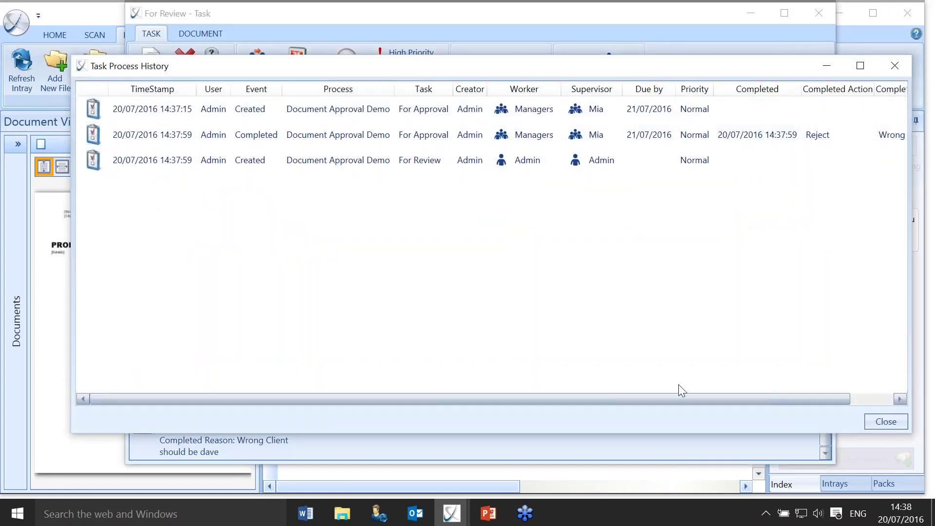
{"action": "left_click_drag", "start_coordinate": [677, 397], "coordinate": [795, 397]}
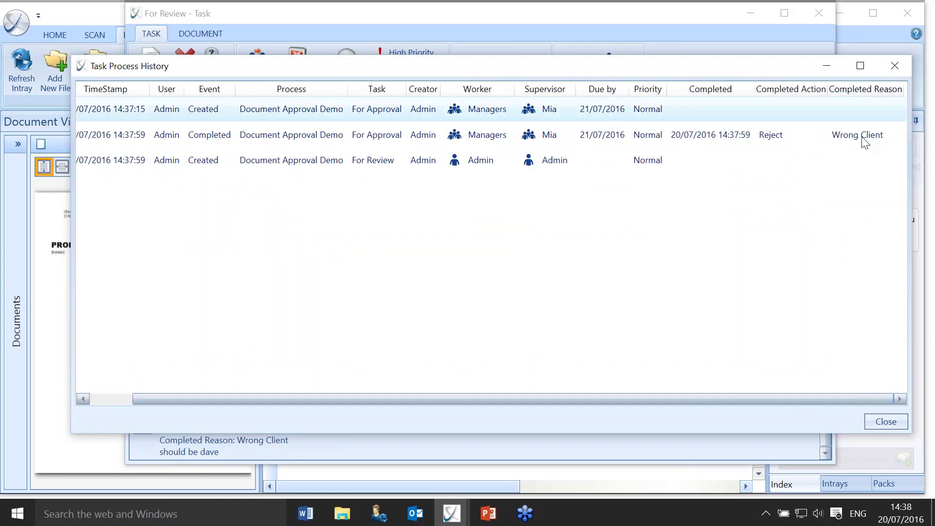
{"action": "left_click", "coordinate": [880, 420]}
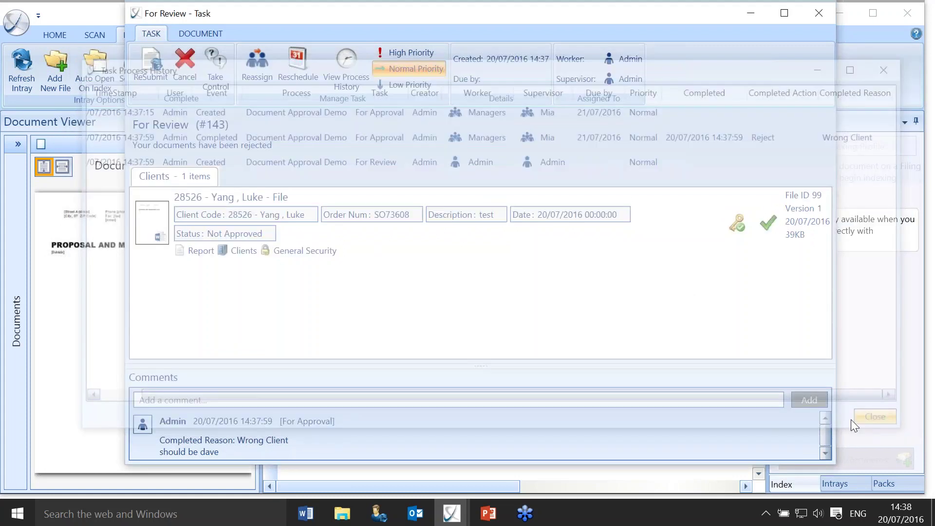
{"action": "left_click_drag", "start_coordinate": [351, 365], "coordinate": [352, 307]}
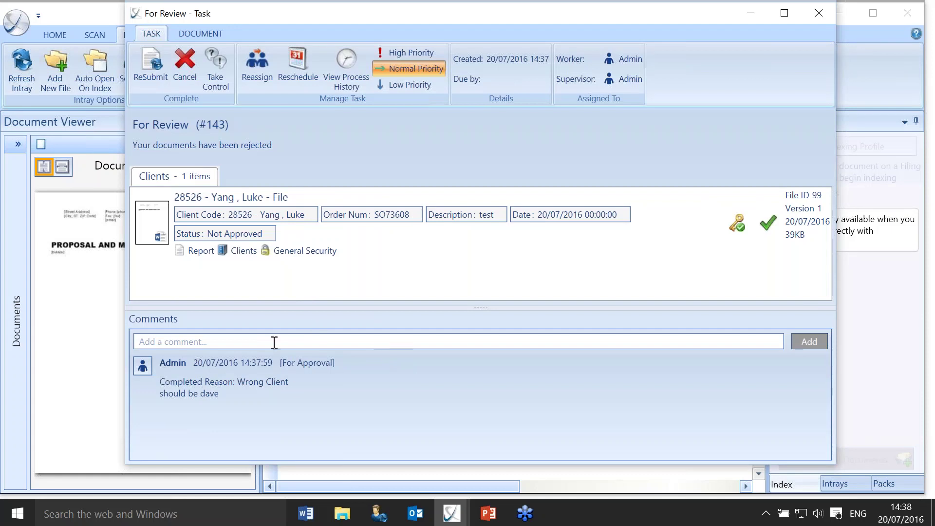
Resubmit the document for approval, then approve the resubmitted For Approval task.
{"action": "left_click", "coordinate": [149, 68]}
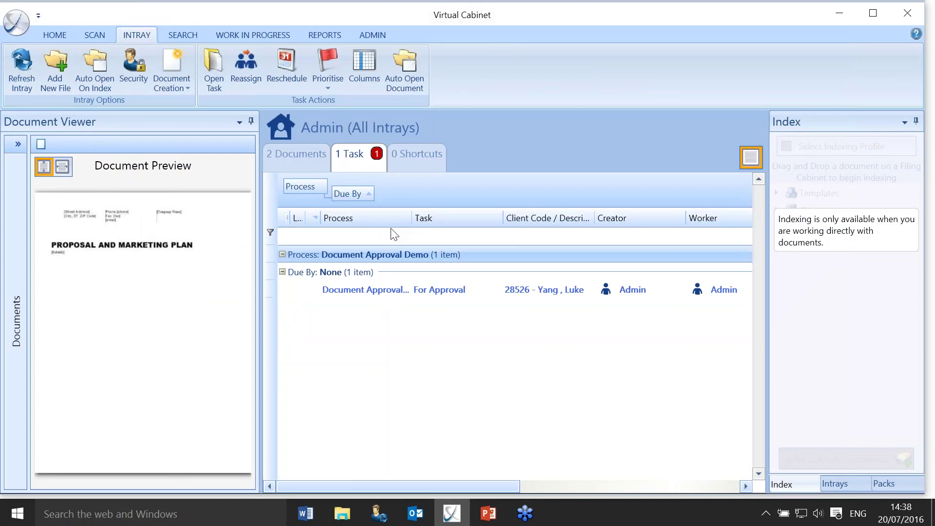
{"action": "double_click", "coordinate": [445, 291]}
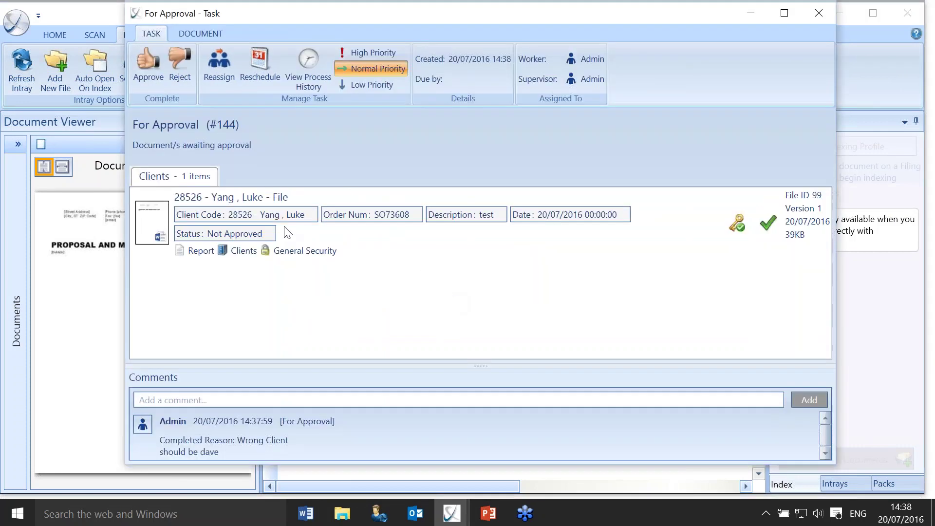
{"action": "left_click", "coordinate": [156, 69]}
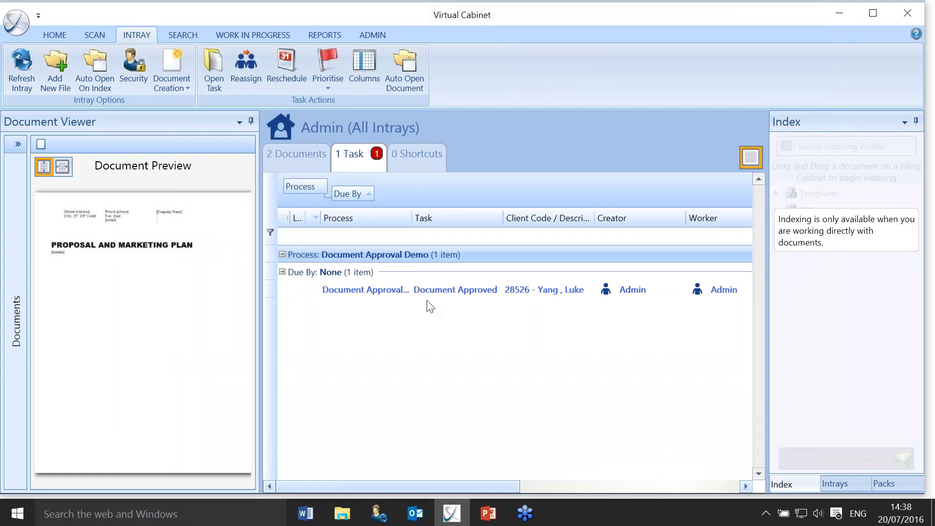
Finish the Document Approved task, answering No to the published-to-client prompt, then finish again.
{"action": "double_click", "coordinate": [439, 291]}
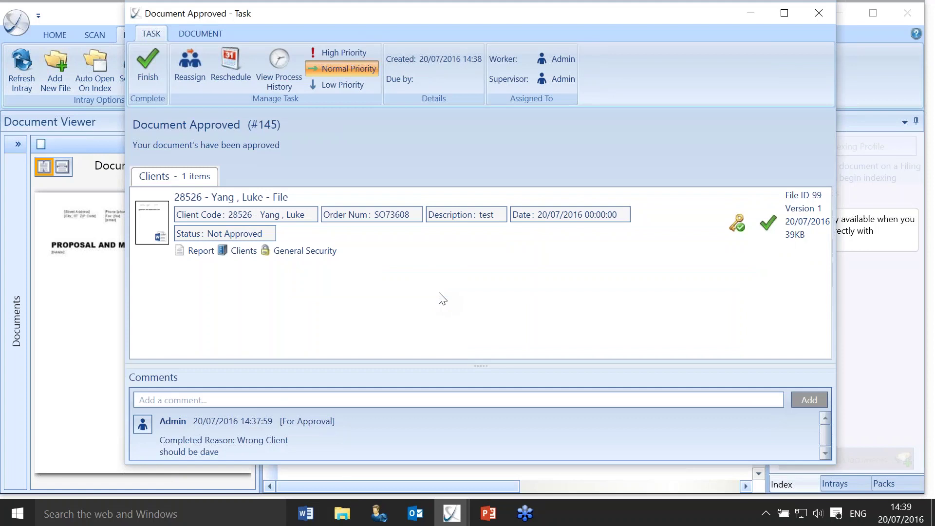
{"action": "left_click", "coordinate": [157, 64]}
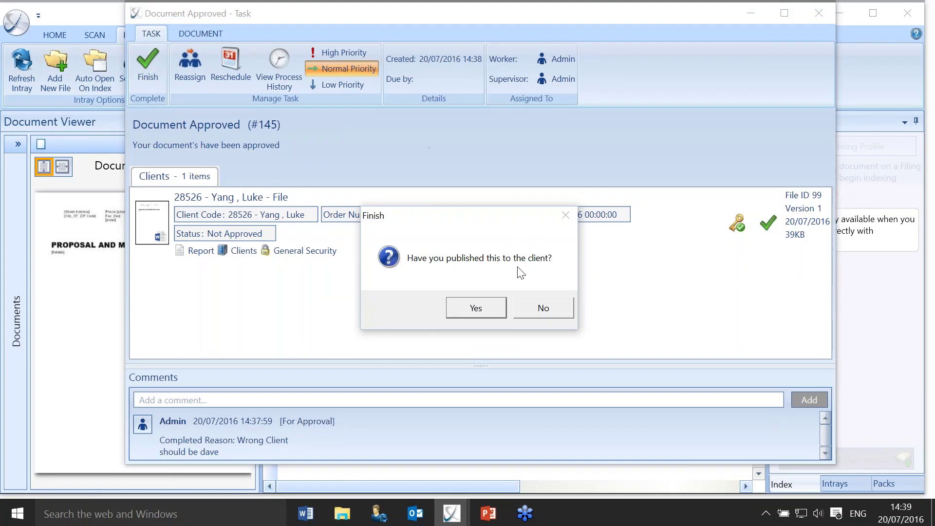
{"action": "left_click", "coordinate": [559, 312]}
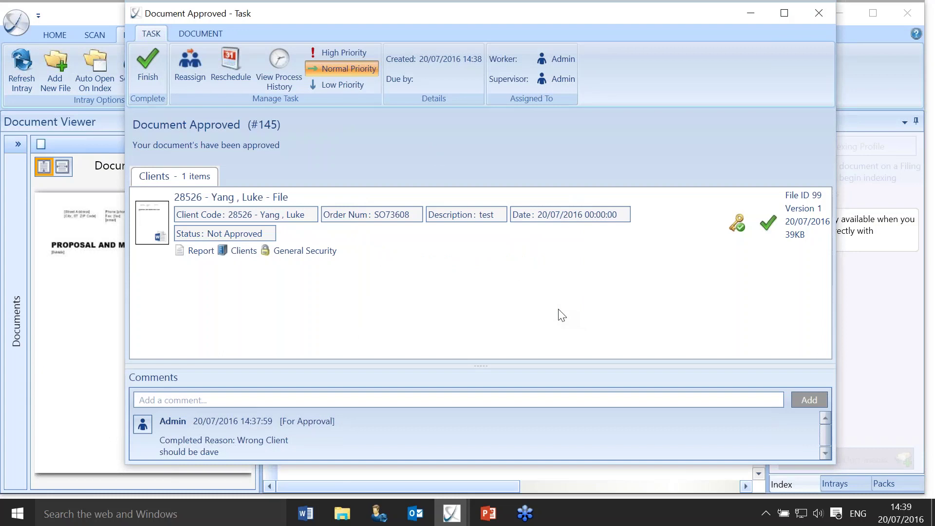
{"action": "left_click", "coordinate": [148, 61]}
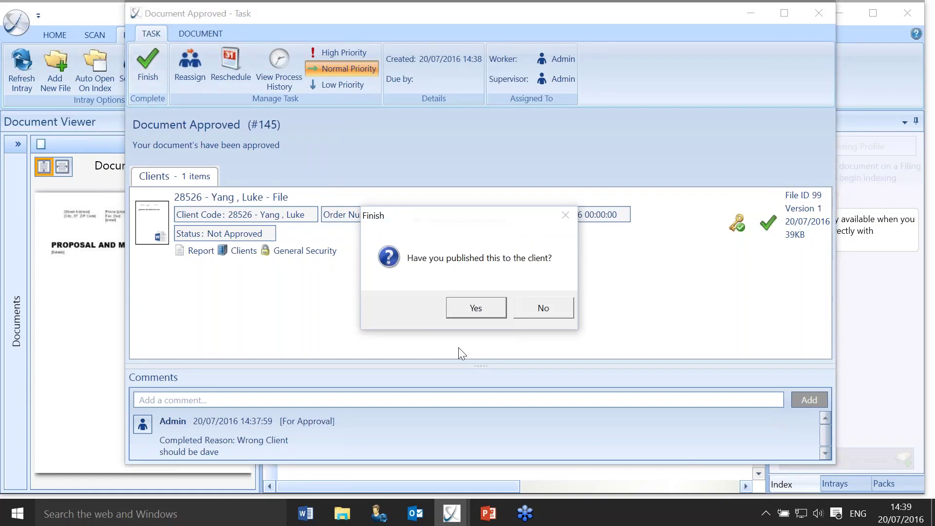
Confirm the document was published to the client, finishing the Document Approved task.
{"action": "left_click", "coordinate": [476, 308]}
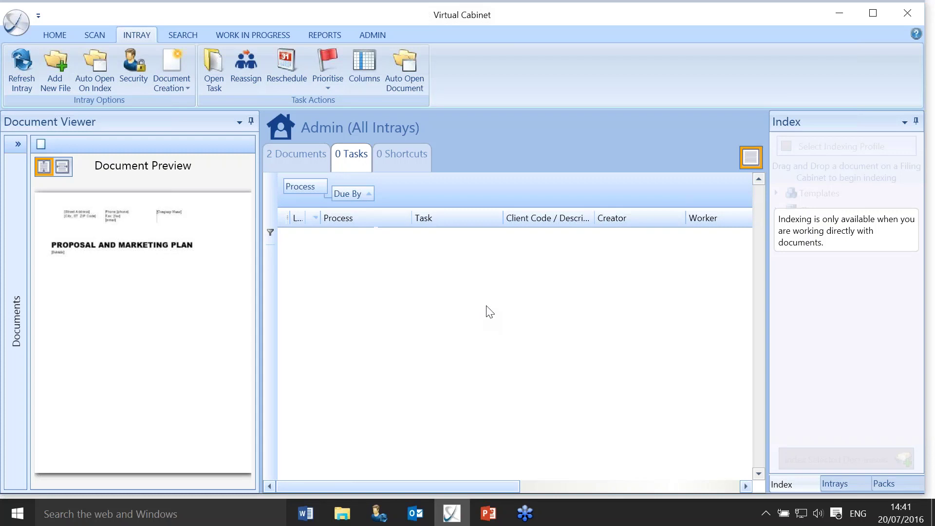
Set the Prospect Letter profile to raise Document Approval Demo -> For Approval, one task per document.
{"action": "left_click", "coordinate": [383, 35]}
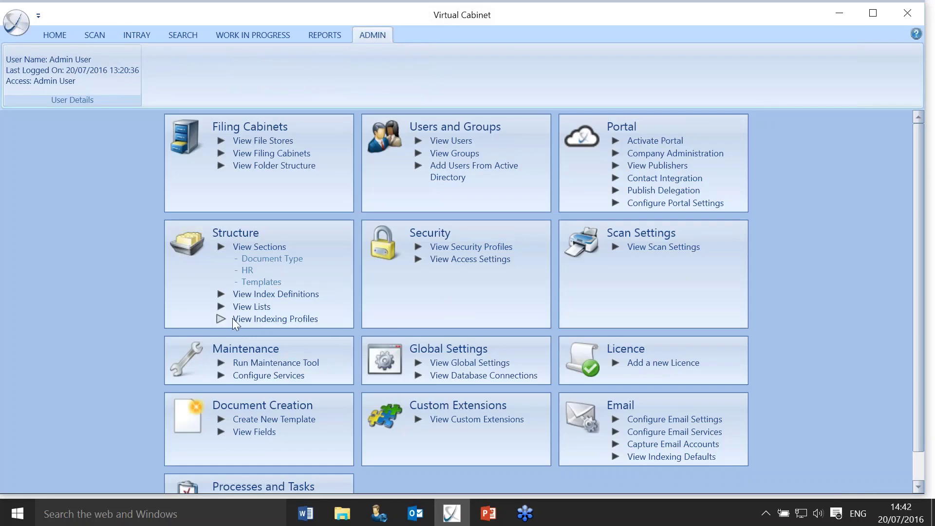
{"action": "left_click", "coordinate": [270, 321]}
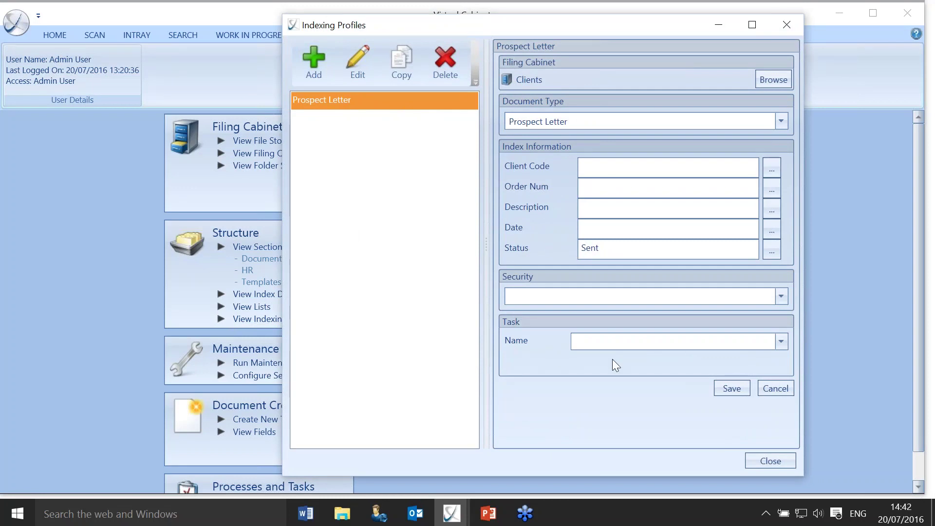
{"action": "left_click", "coordinate": [784, 343]}
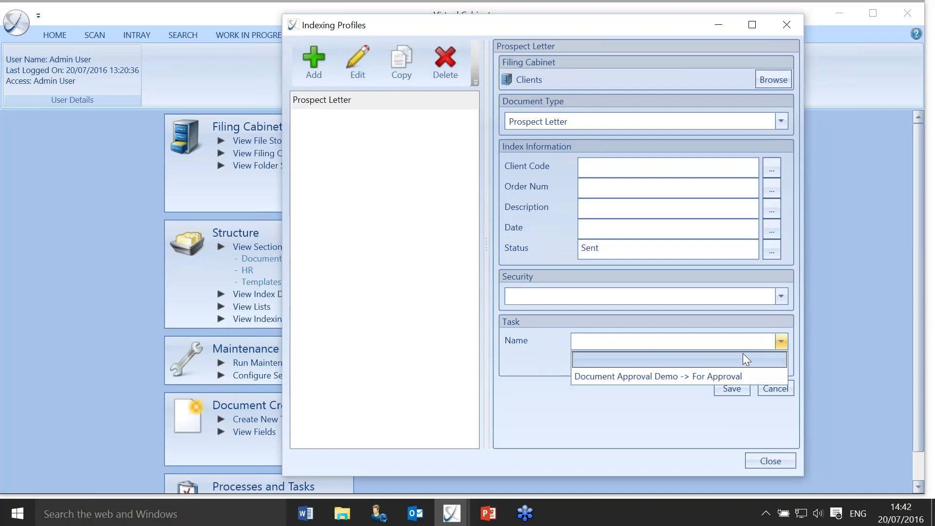
{"action": "left_click", "coordinate": [655, 375]}
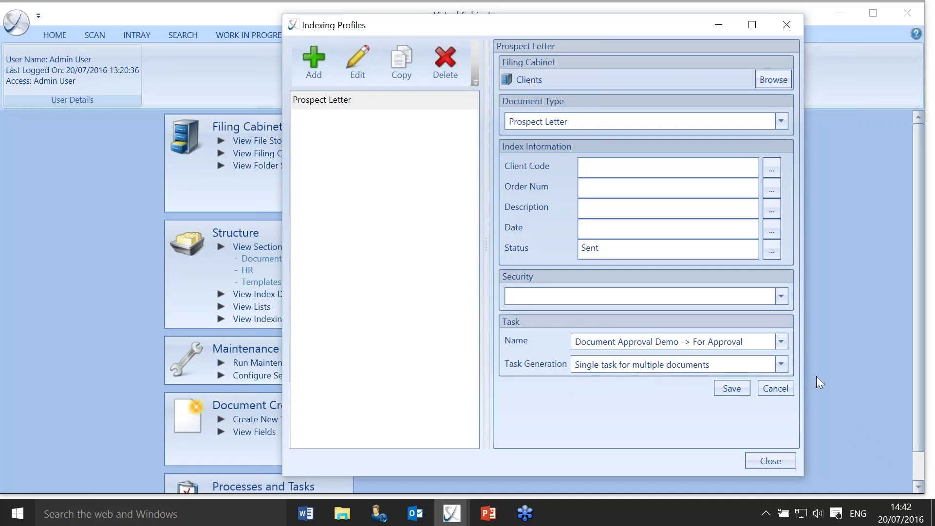
{"action": "left_click", "coordinate": [785, 367]}
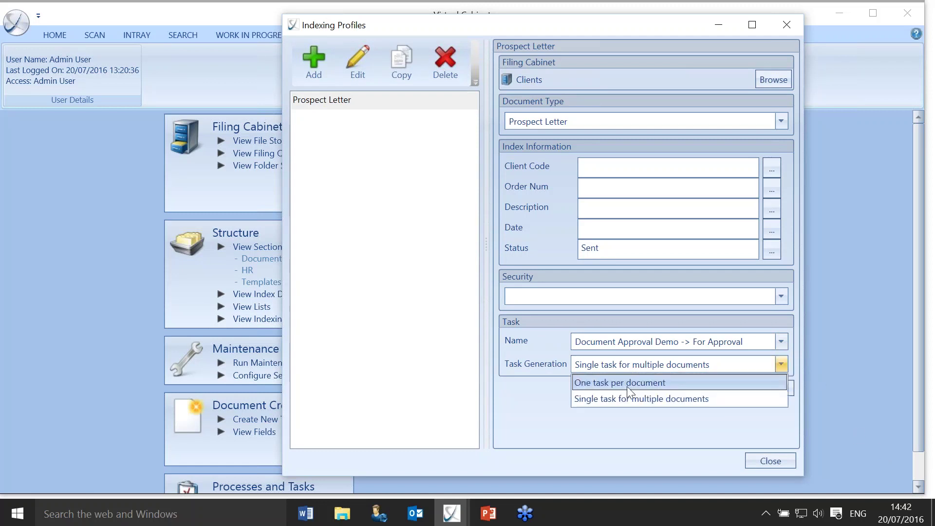
{"action": "left_click", "coordinate": [626, 387]}
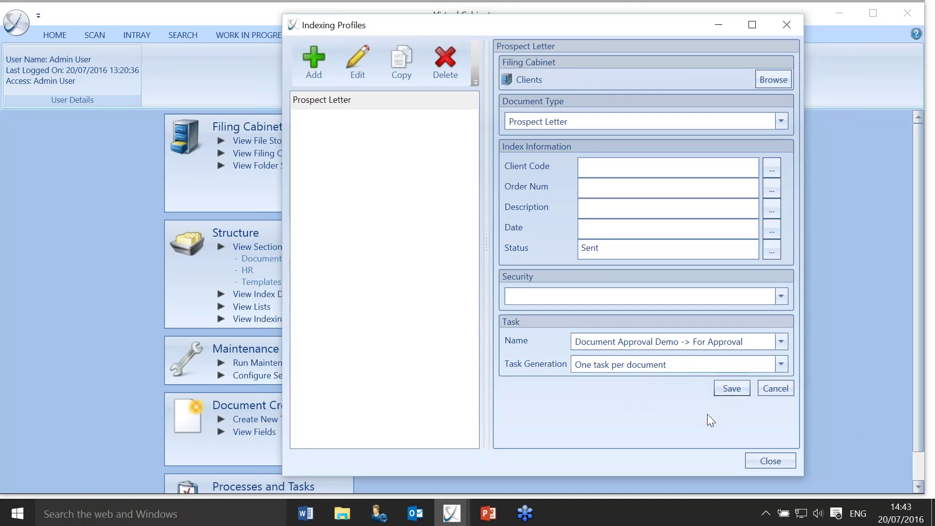
{"action": "left_click", "coordinate": [764, 458]}
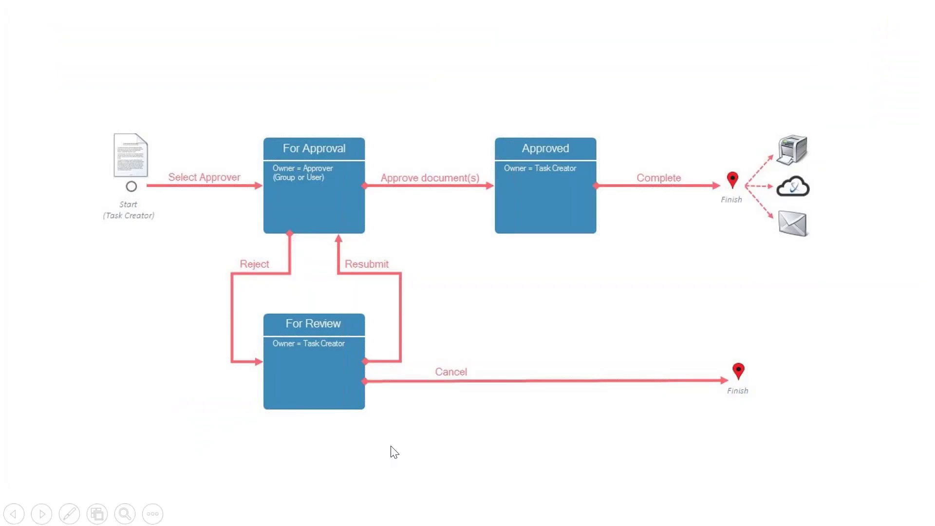
Relaunch Virtual Cabinet from the taskbar to bring up its sign-in window.
{"action": "key", "text": "super"}
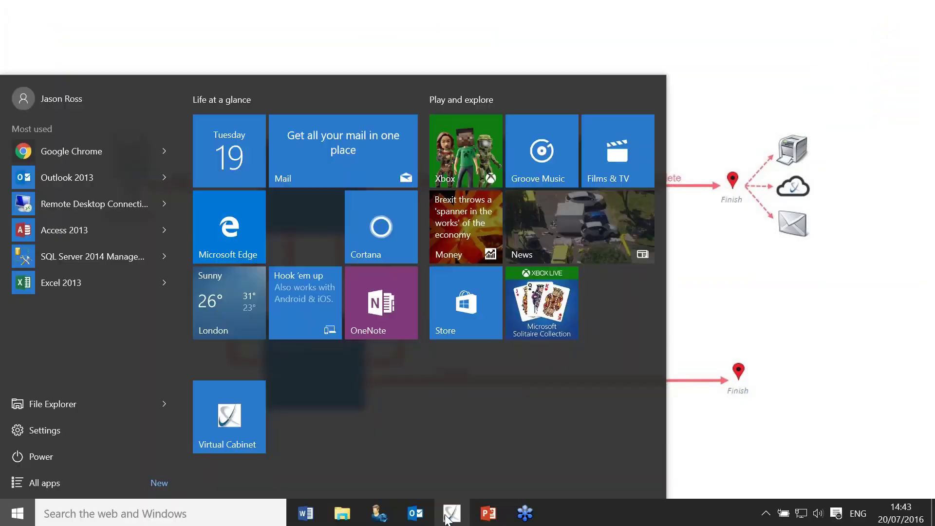
{"action": "right_click", "coordinate": [449, 513]}
{"action": "left_click", "coordinate": [442, 456]}
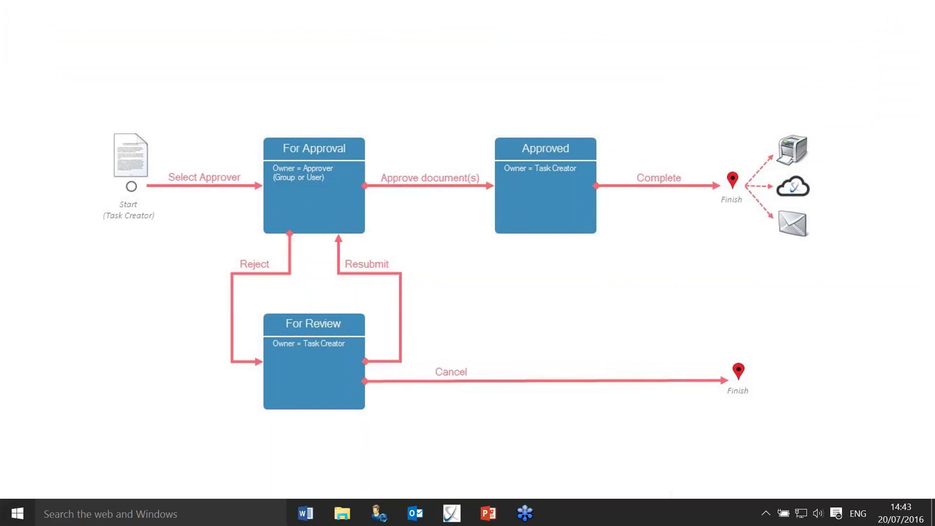
{"action": "left_click", "coordinate": [460, 252]}
Log in with the admin user name and account password, then maximise the window.
{"action": "type", "text": "admin"}
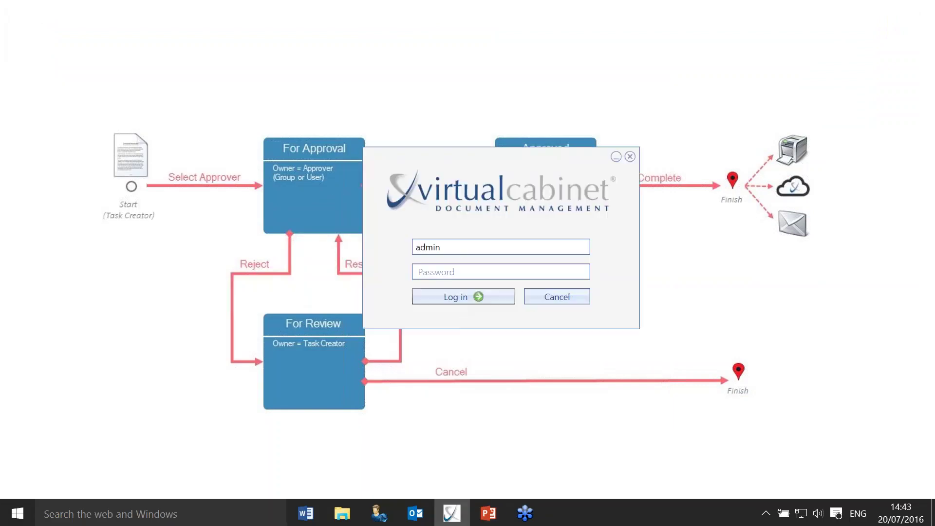
{"action": "key", "text": "Tab"}
{"action": "type", "text": "********"}
{"action": "key", "text": "Return"}
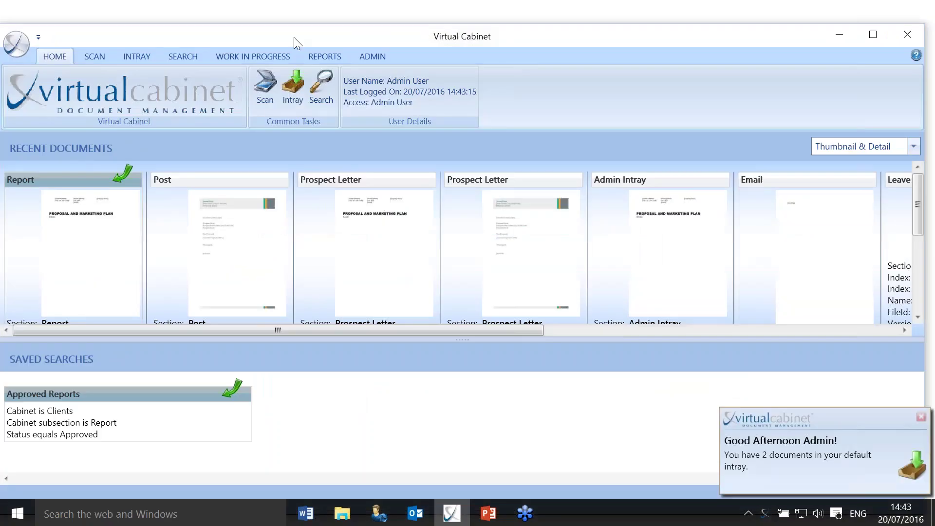
{"action": "double_click", "coordinate": [293, 37]}
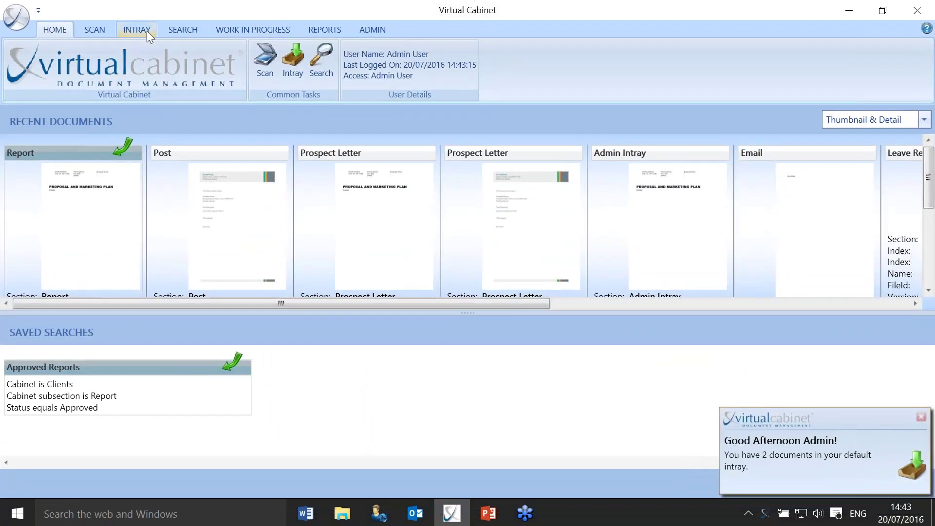
Open the intray's 2 Documents list and select Client Letter - Copy.docx.
{"action": "left_click", "coordinate": [147, 31]}
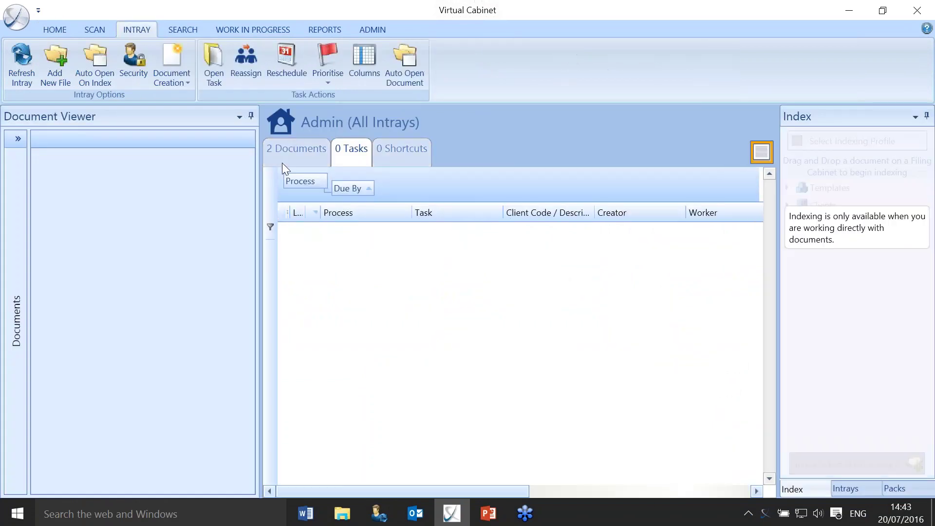
{"action": "left_click", "coordinate": [282, 163]}
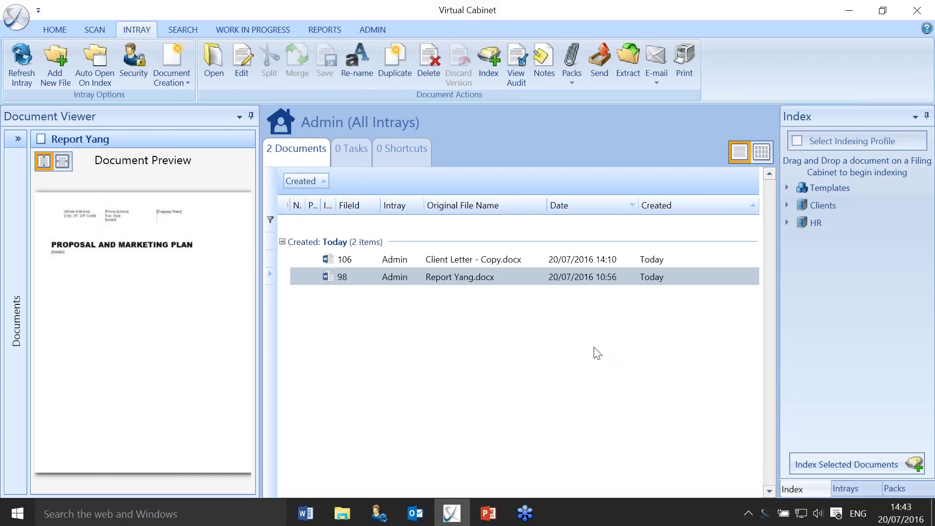
{"action": "left_click", "coordinate": [463, 255]}
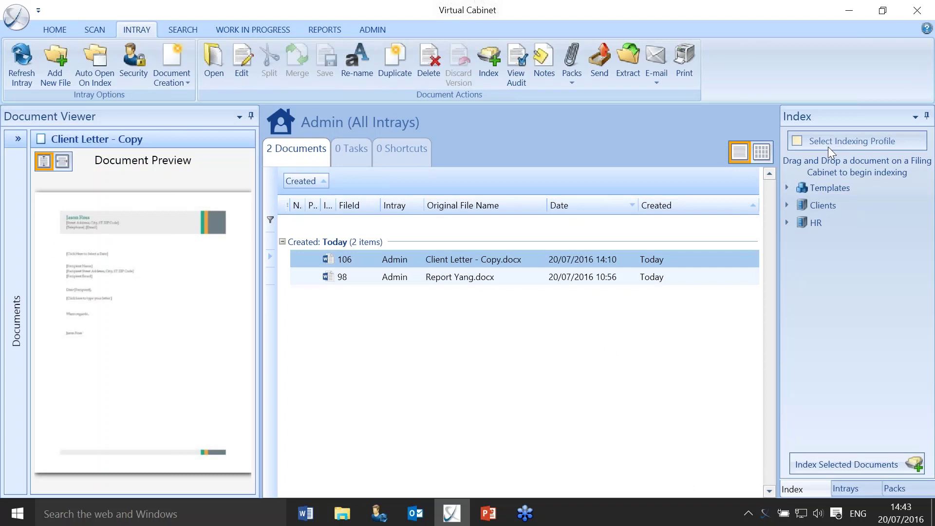
Index Client Letter - Copy with the Prospect Letter profile, approval task due 20 July 2016.
{"action": "left_click", "coordinate": [796, 142]}
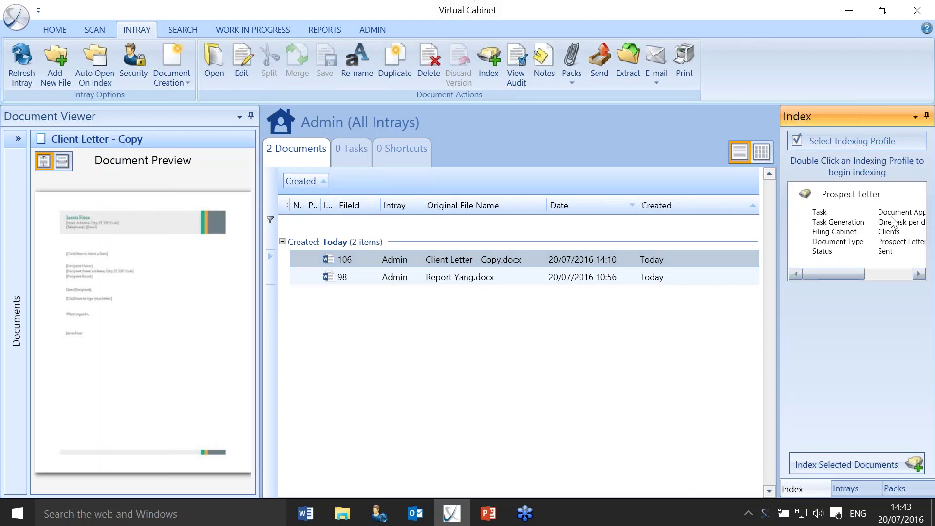
{"action": "left_click_drag", "start_coordinate": [849, 273], "coordinate": [815, 271]}
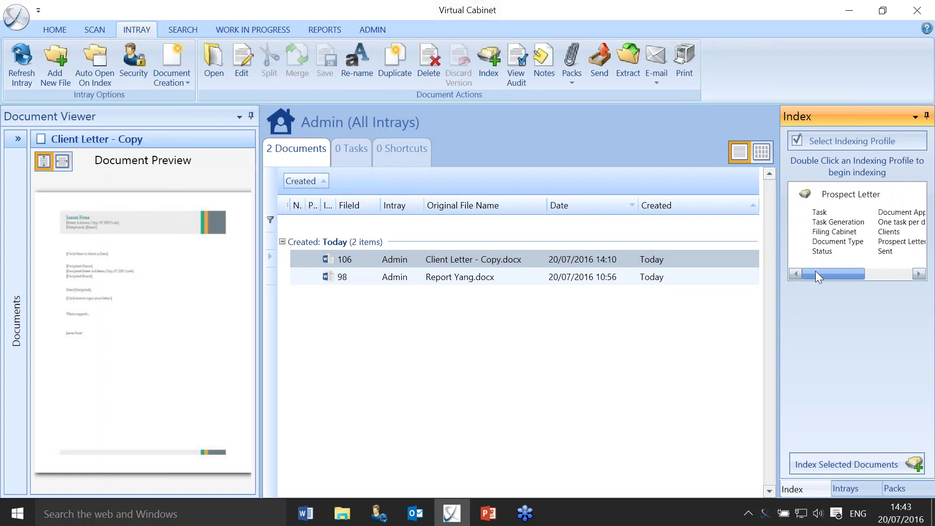
{"action": "left_click", "coordinate": [833, 241]}
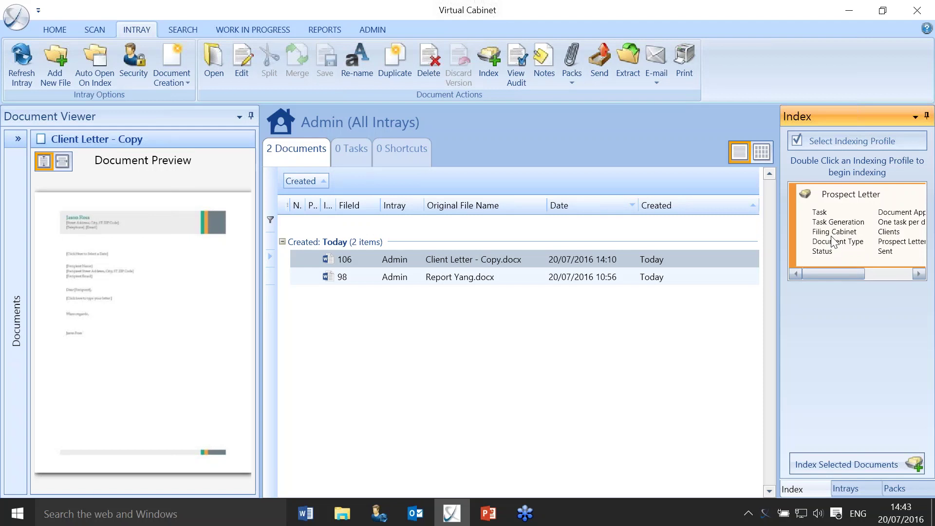
{"action": "left_click", "coordinate": [849, 464]}
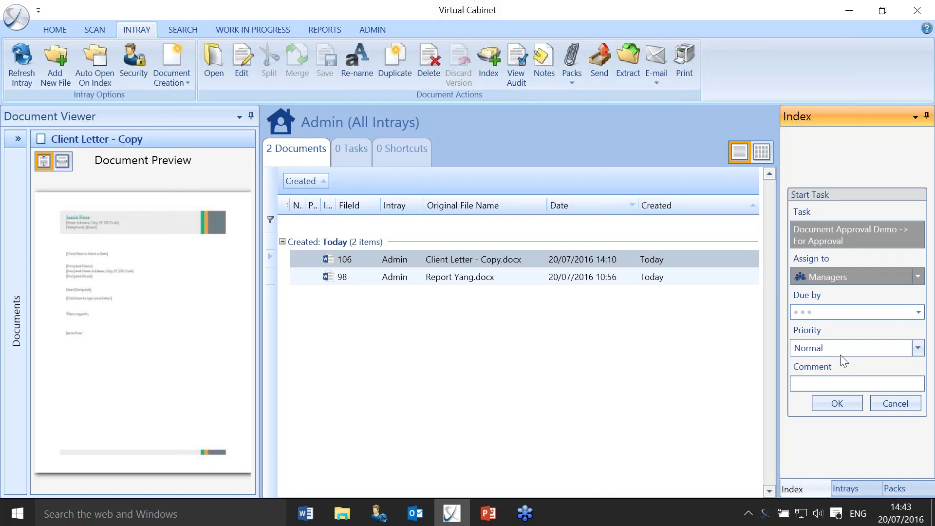
{"action": "left_click", "coordinate": [918, 314]}
{"action": "left_click", "coordinate": [798, 403]}
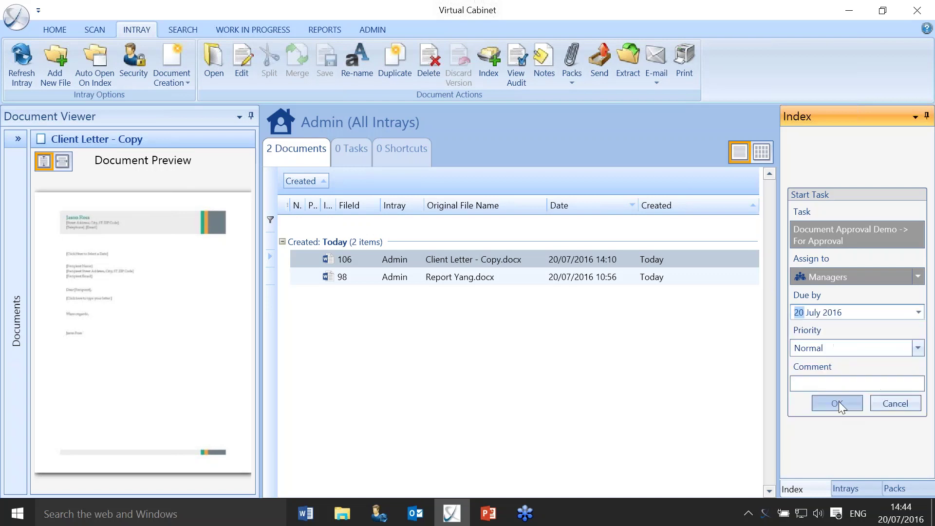
{"action": "left_click", "coordinate": [837, 404]}
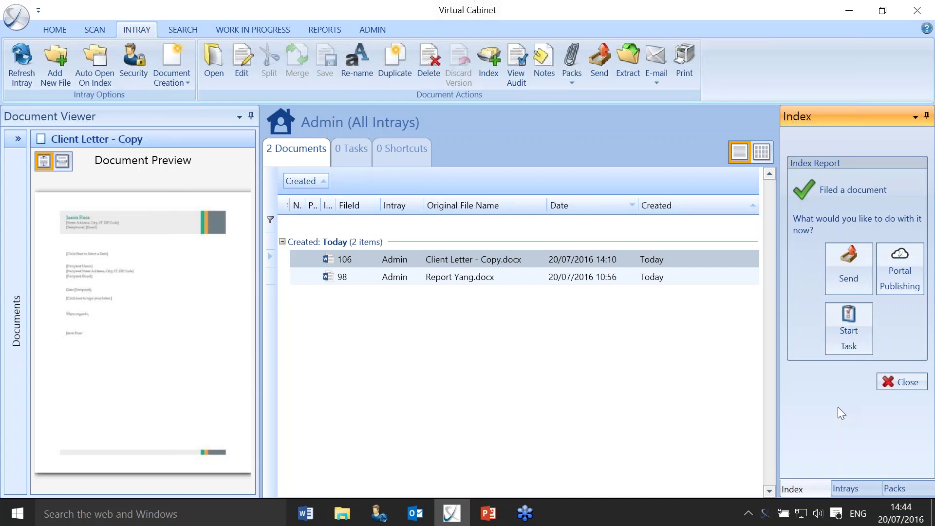
Close the Index Report and open the For Approval task from the intray's 1 Task list.
{"action": "left_click", "coordinate": [920, 382]}
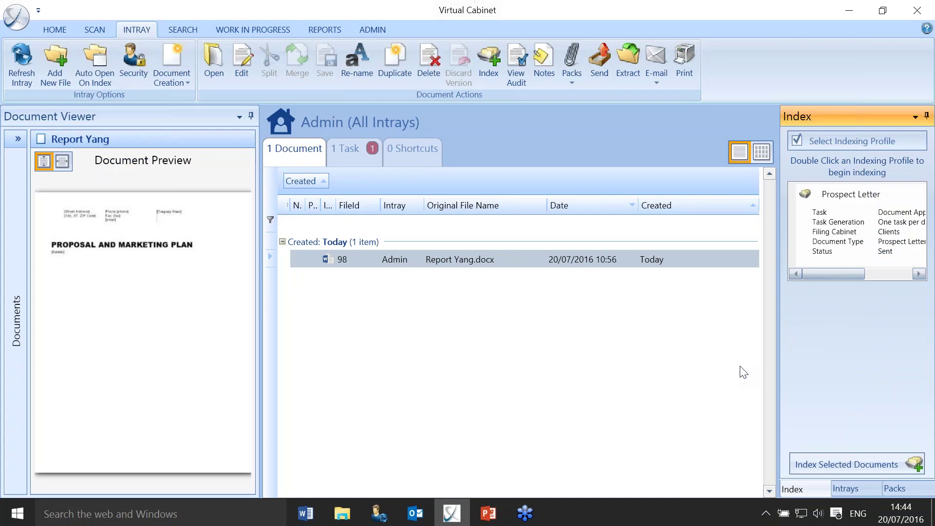
{"action": "left_click", "coordinate": [348, 149]}
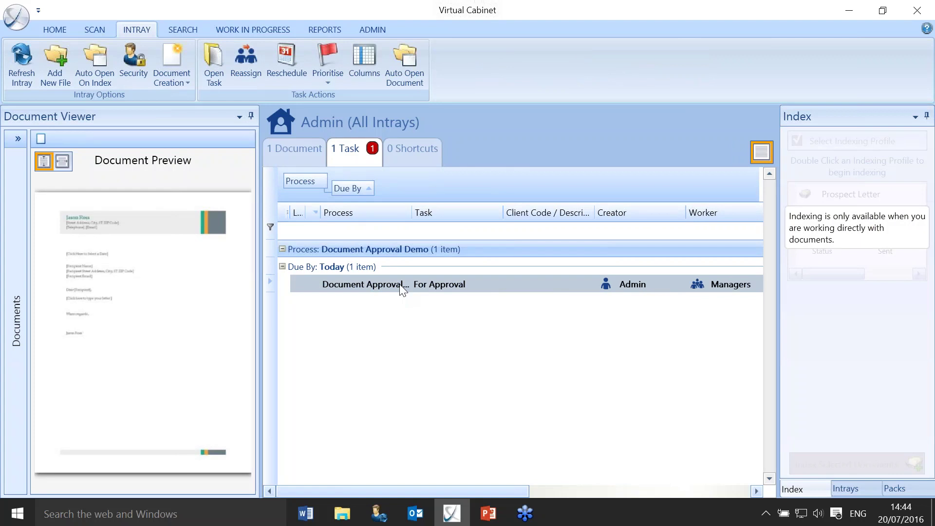
{"action": "double_click", "coordinate": [402, 284]}
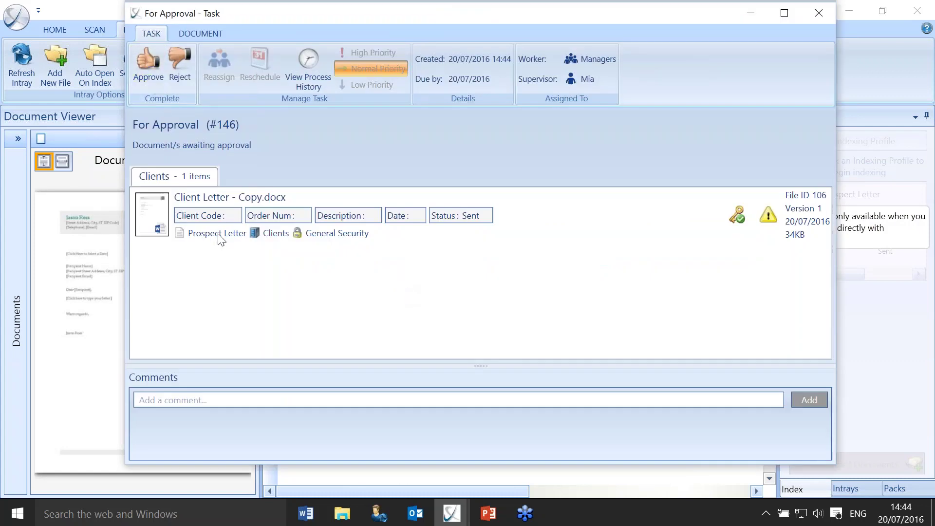
Try approving the letter, then dismiss the task-incomplete warnings.
{"action": "mouse_move", "coordinate": [216, 213]}
{"action": "left_click", "coordinate": [149, 72]}
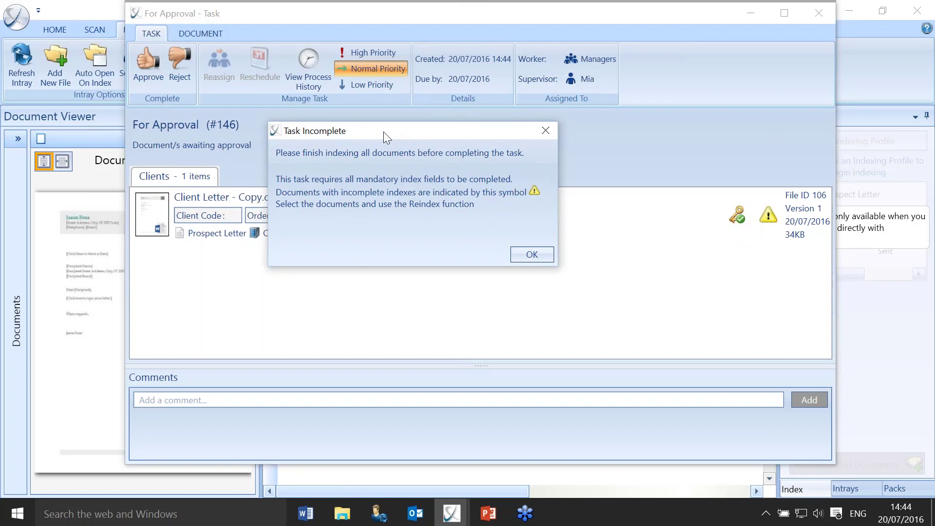
{"action": "left_click", "coordinate": [544, 255]}
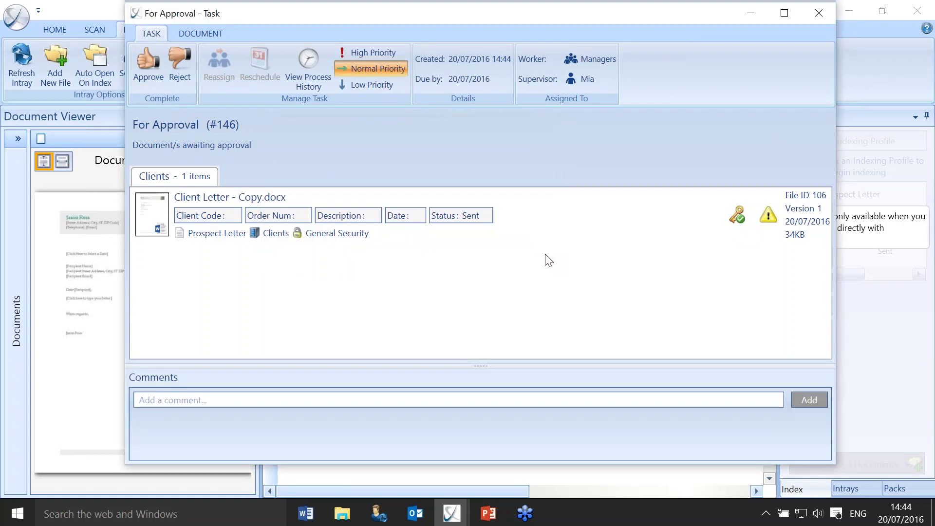
{"action": "left_click", "coordinate": [366, 195]}
Reindex the letter with the matching client's Client Code and file it.
{"action": "right_click", "coordinate": [366, 195]}
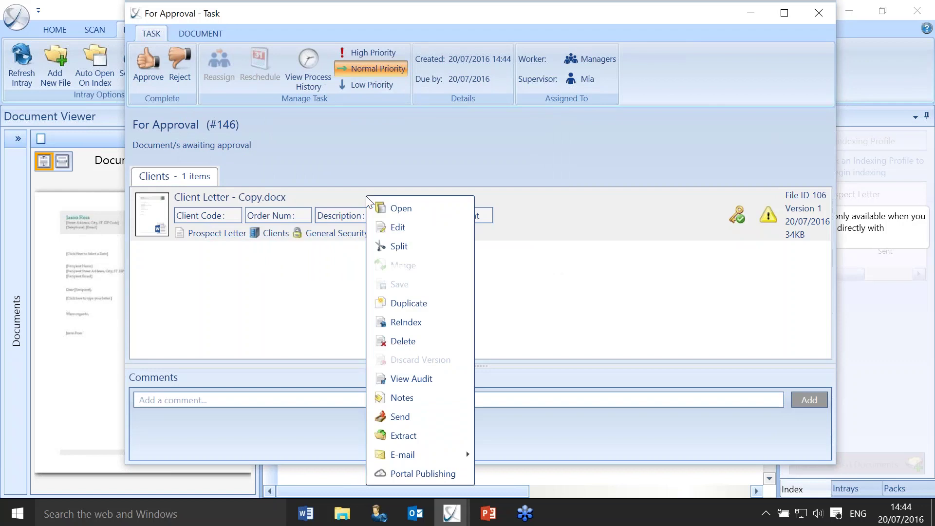
{"action": "left_click", "coordinate": [412, 324]}
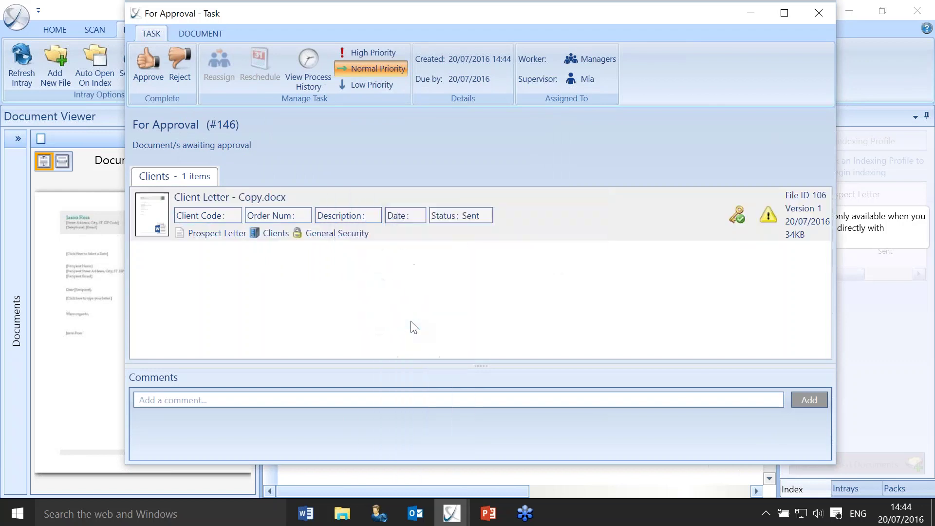
{"action": "left_click", "coordinate": [429, 249]}
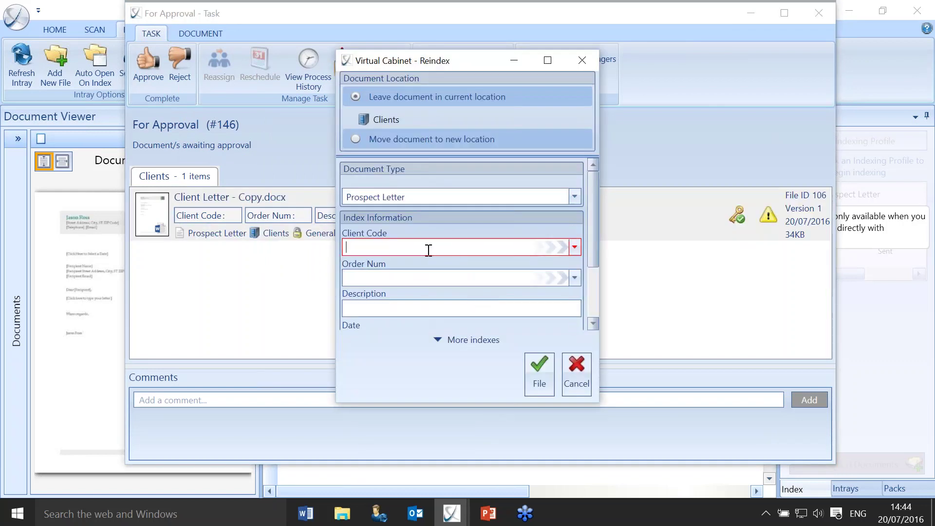
{"action": "type", "text": "yan"}
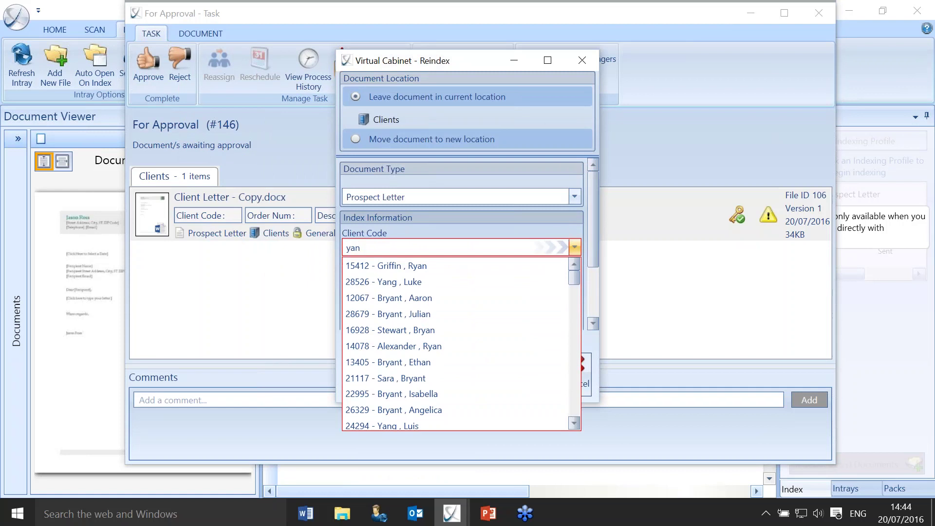
{"action": "type", "text": "g"}
{"action": "left_click", "coordinate": [415, 264]}
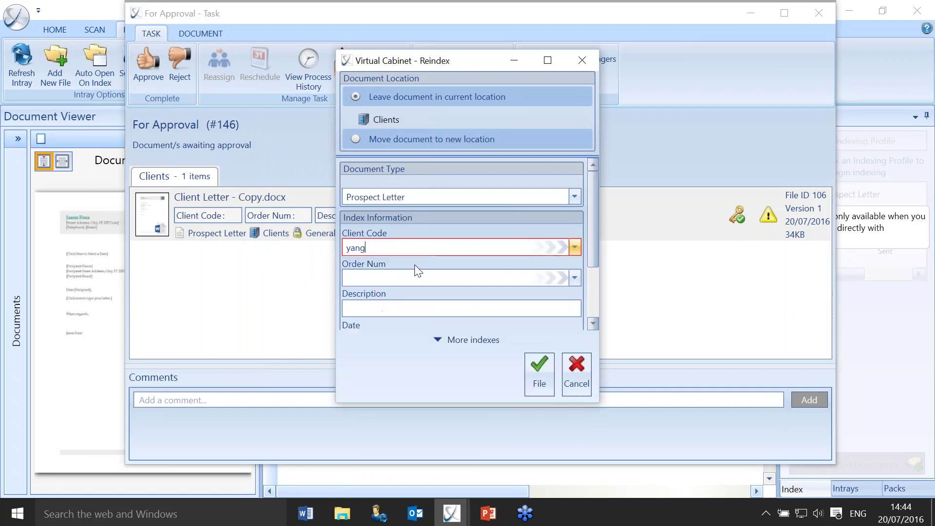
{"action": "left_click", "coordinate": [529, 368]}
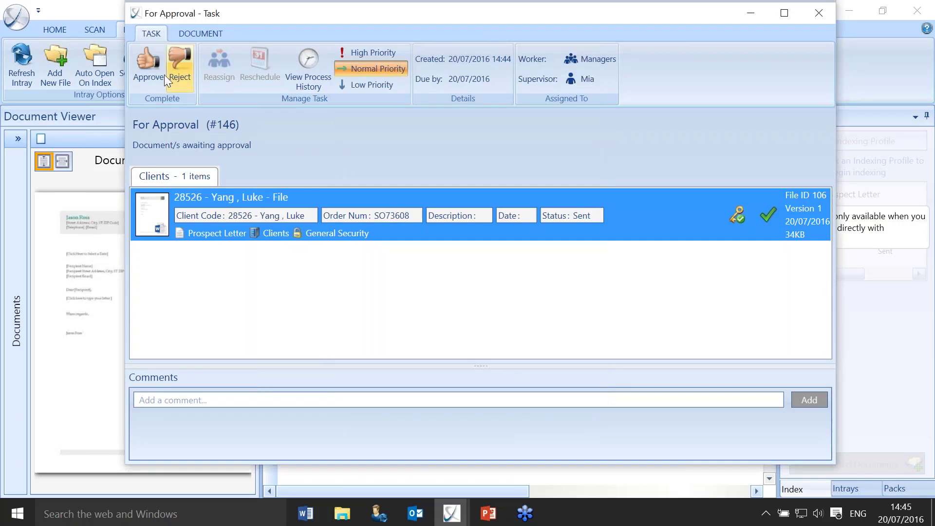
Approve the reindexed letter in For Approval task #146.
{"action": "left_click", "coordinate": [156, 71]}
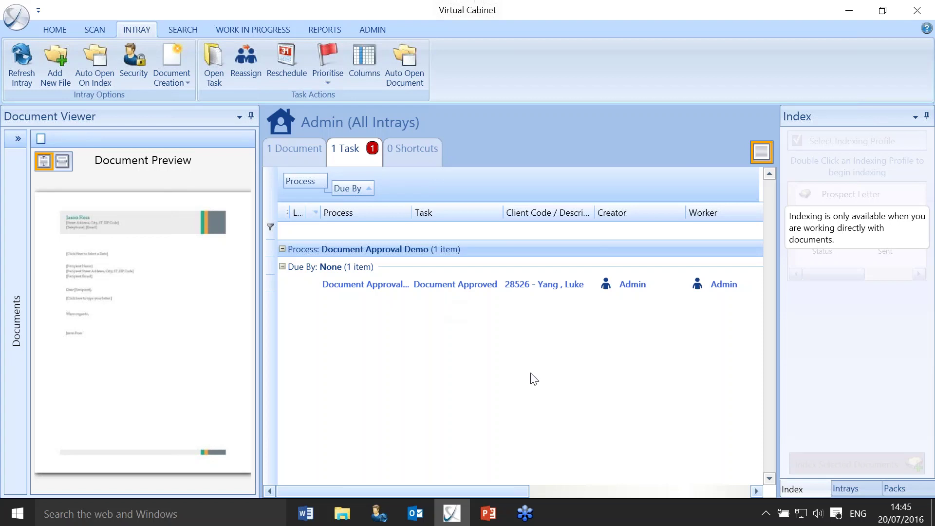
Bring the PowerPoint approval-workflow slide show back to the front.
{"action": "mouse_move", "coordinate": [489, 512]}
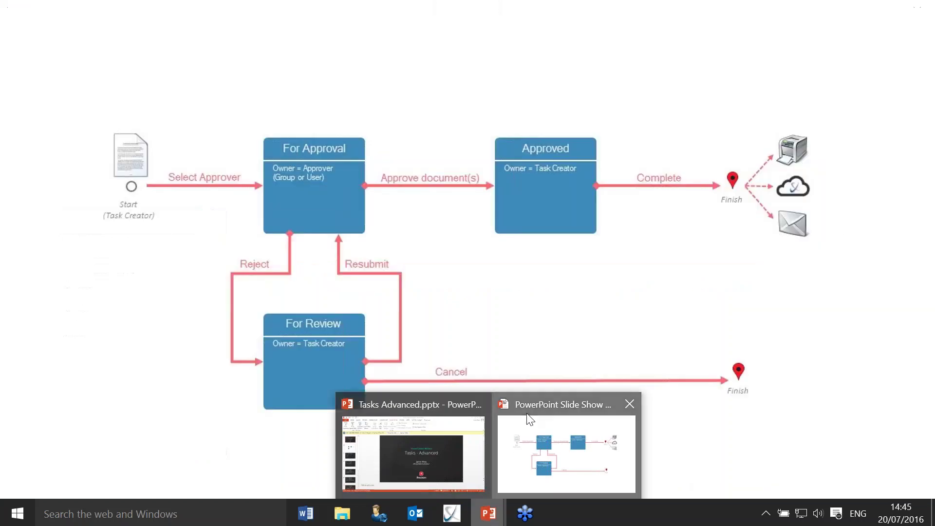
{"action": "left_click", "coordinate": [528, 422]}
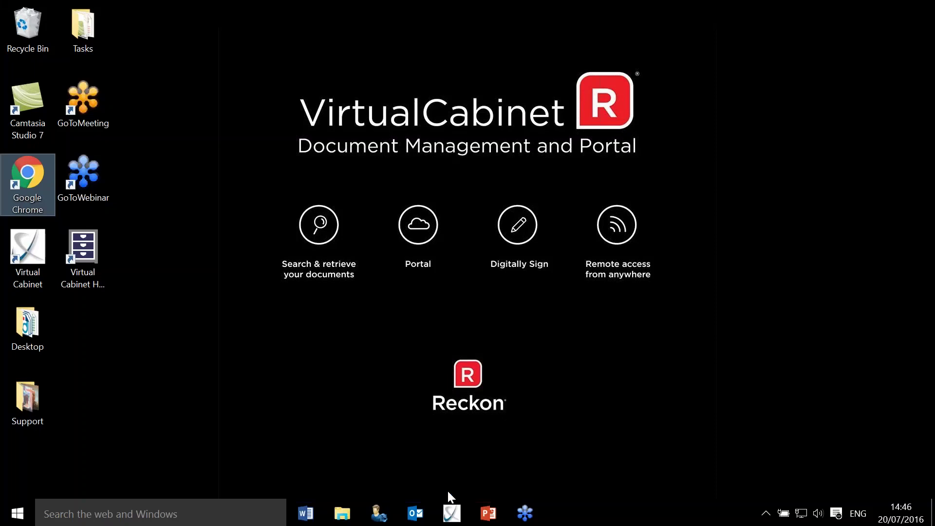
Back in Virtual Cabinet, search the Clients cabinet for the client's name.
{"action": "left_click", "coordinate": [448, 517]}
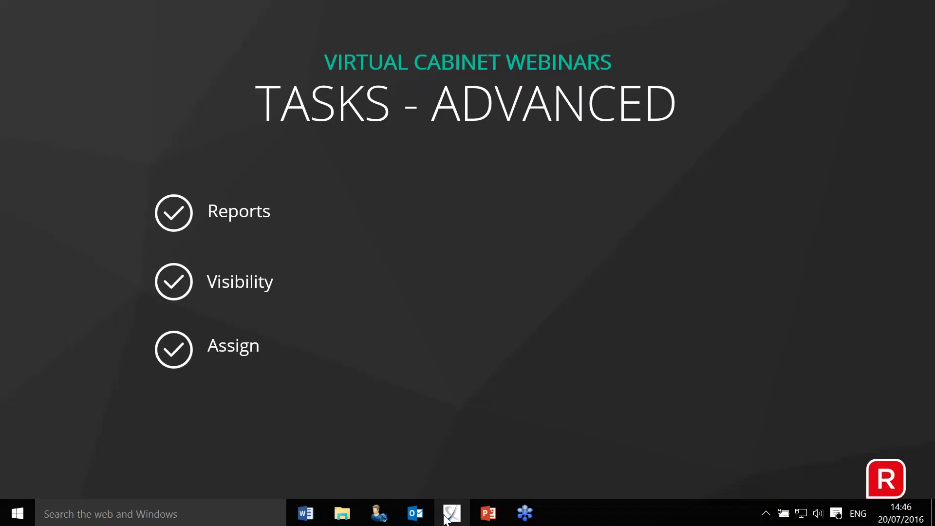
{"action": "left_click", "coordinate": [447, 517]}
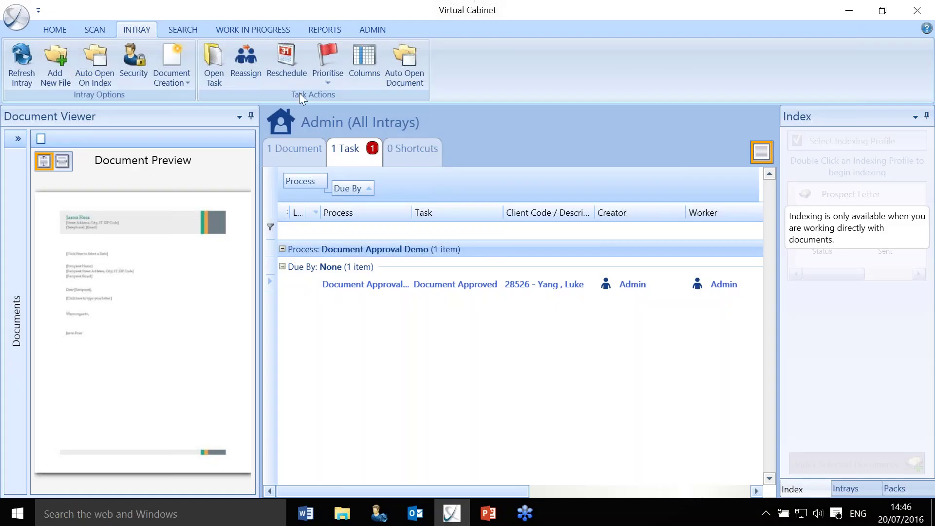
{"action": "left_click", "coordinate": [188, 30]}
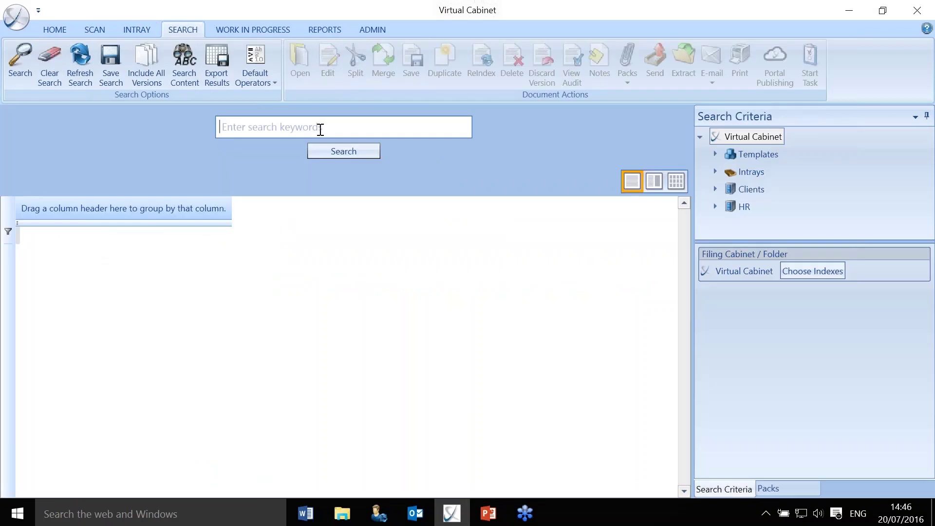
{"action": "left_click", "coordinate": [752, 187]}
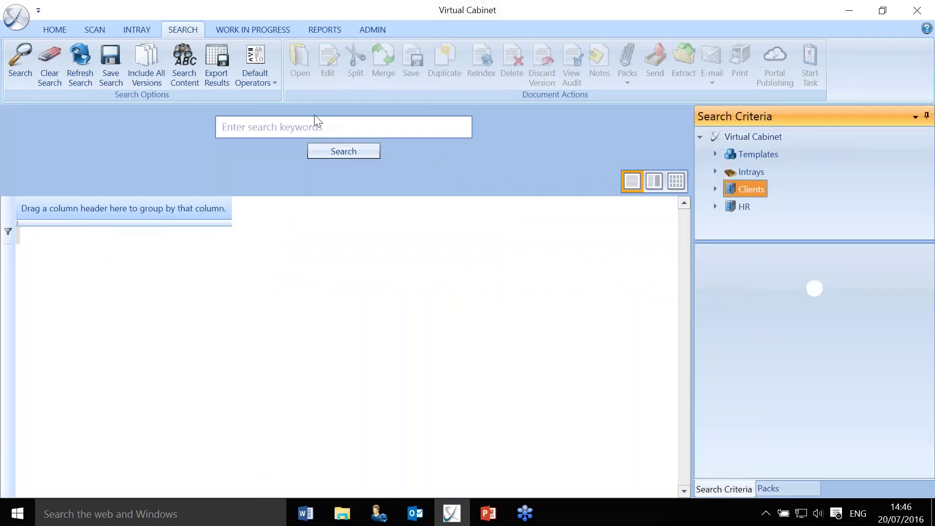
{"action": "left_click", "coordinate": [304, 131]}
{"action": "type", "text": "luke"}
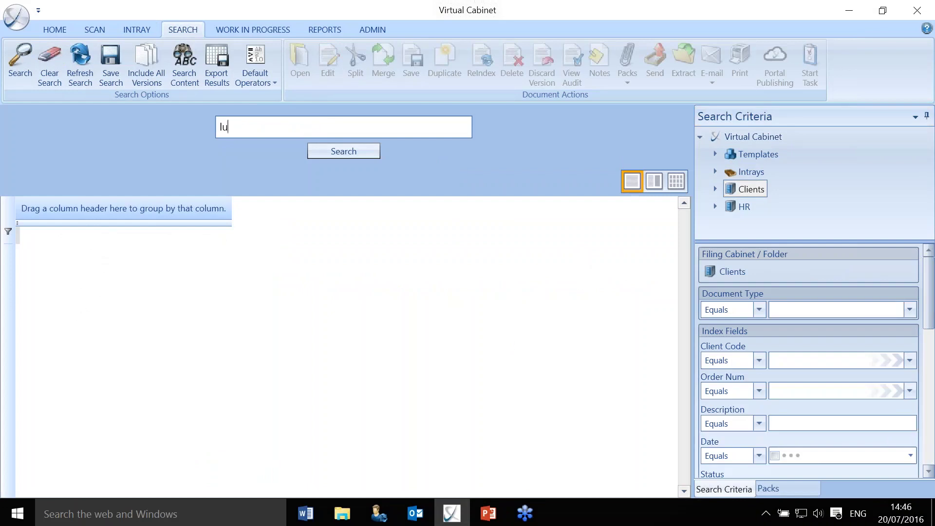
{"action": "key", "text": "Return"}
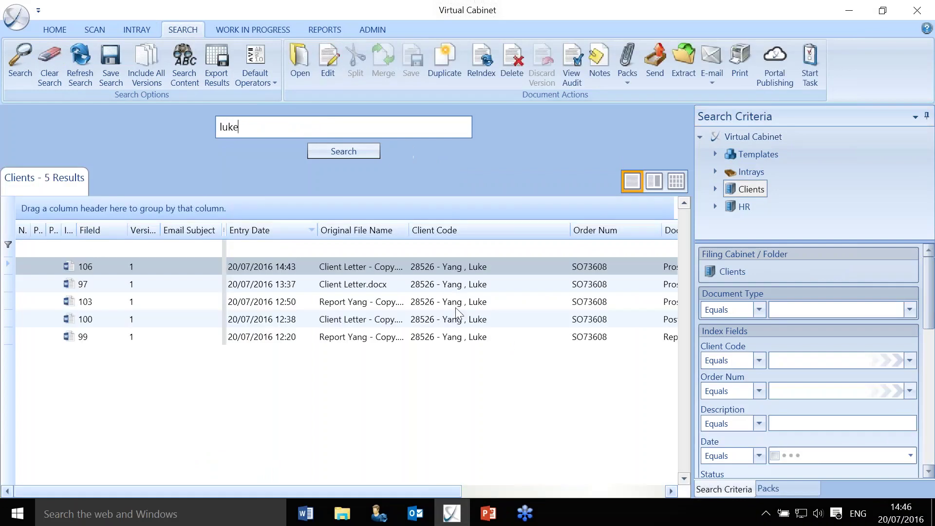
Start For Approval tasks for Managers on files 103 and 100.
{"action": "left_click", "coordinate": [456, 304]}
{"action": "right_click", "coordinate": [457, 309]}
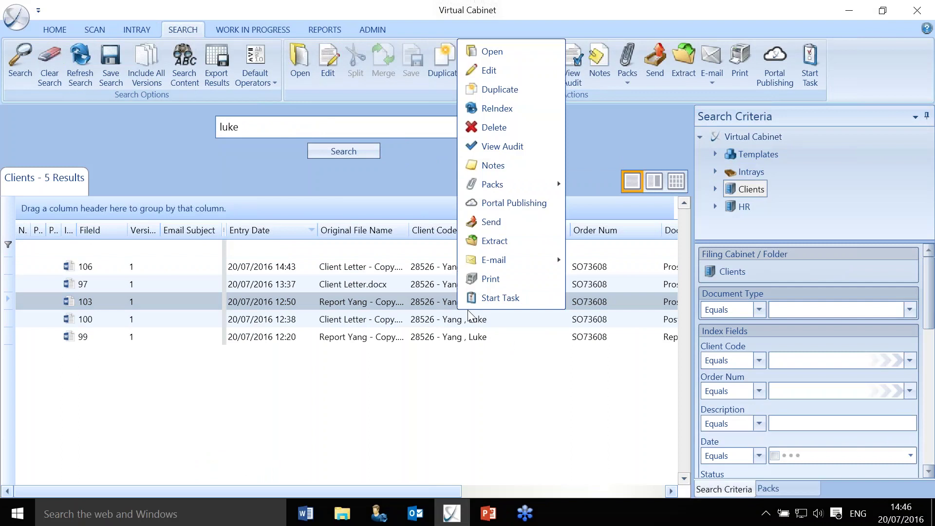
{"action": "left_click", "coordinate": [508, 299]}
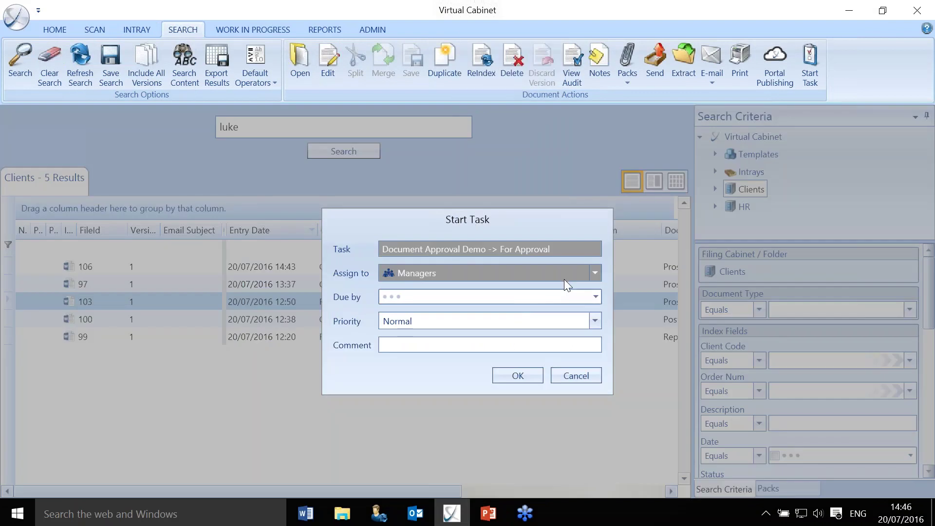
{"action": "left_click", "coordinate": [522, 375]}
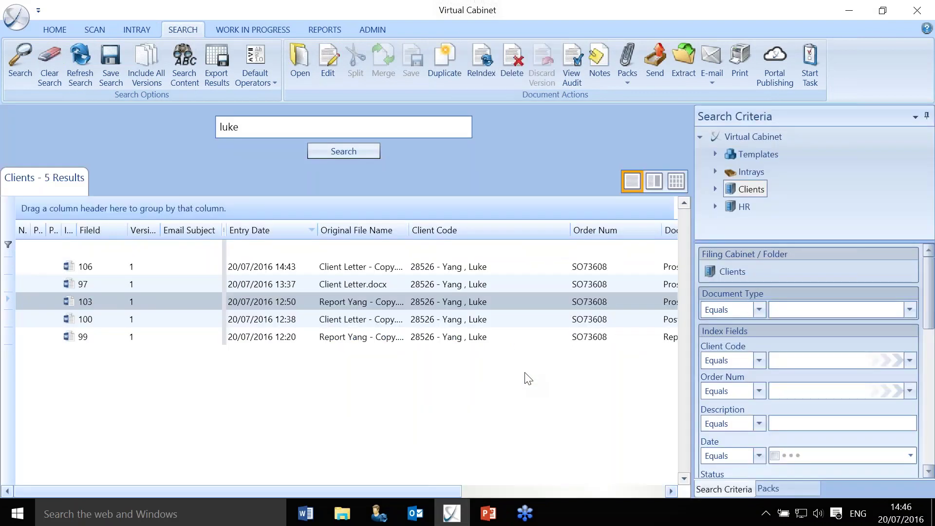
{"action": "left_click", "coordinate": [468, 319]}
{"action": "right_click", "coordinate": [468, 319]}
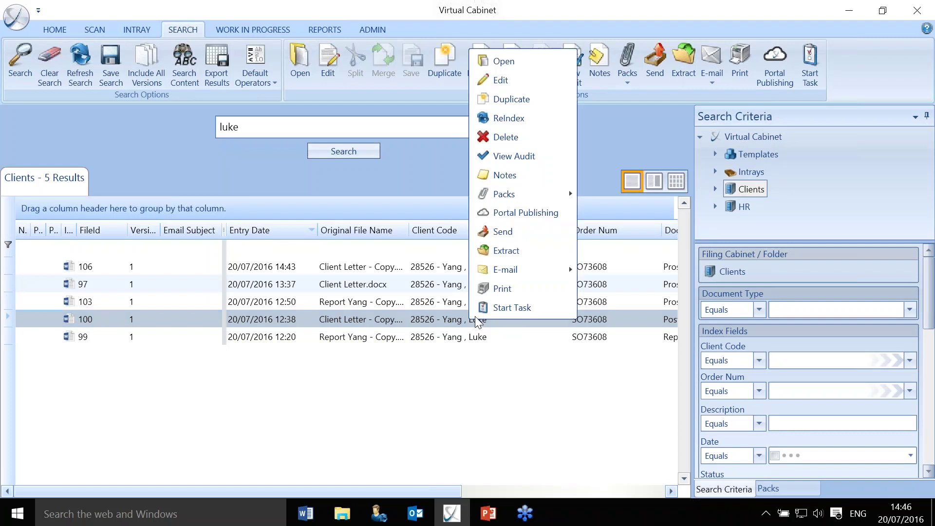
{"action": "left_click", "coordinate": [509, 308]}
{"action": "left_click", "coordinate": [529, 374]}
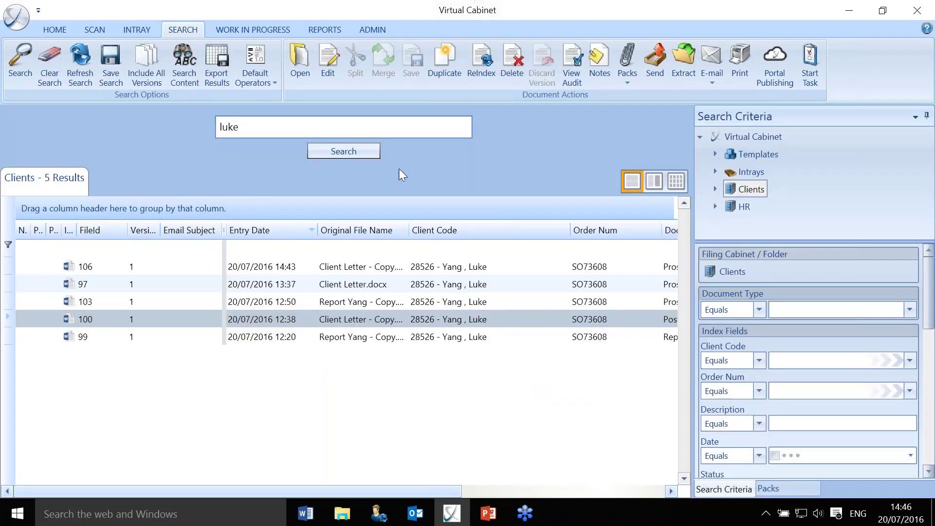
Make Document Approval Demo's For Approval task require its creator to pick a user from Managers, and save.
{"action": "left_click", "coordinate": [373, 31]}
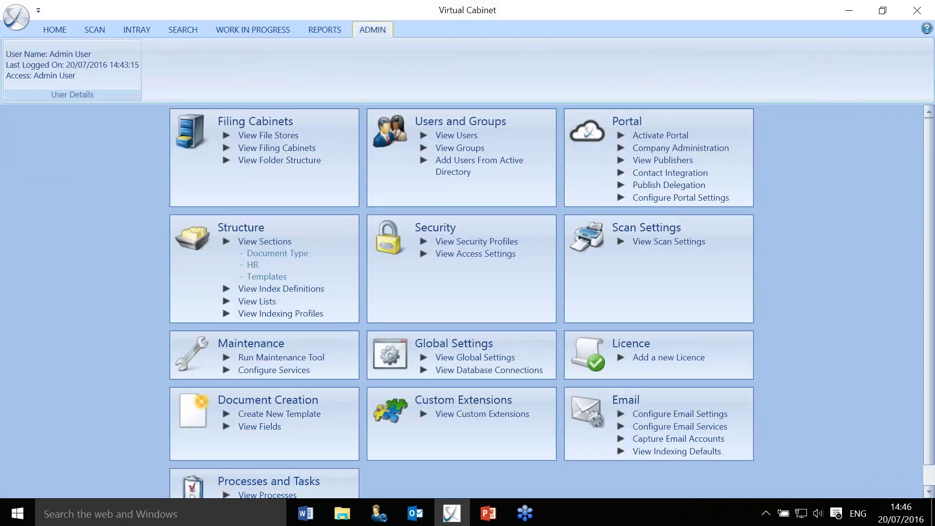
{"action": "left_click", "coordinate": [285, 495]}
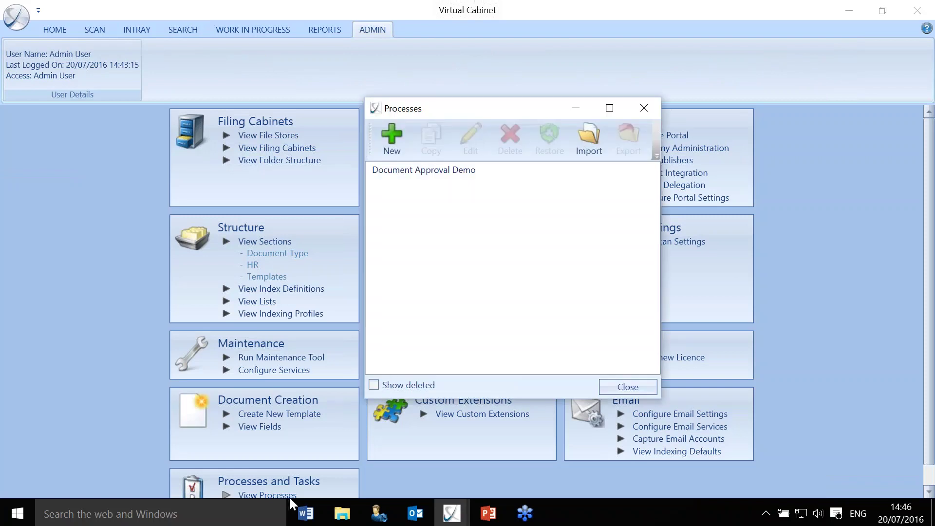
{"action": "left_click", "coordinate": [445, 172]}
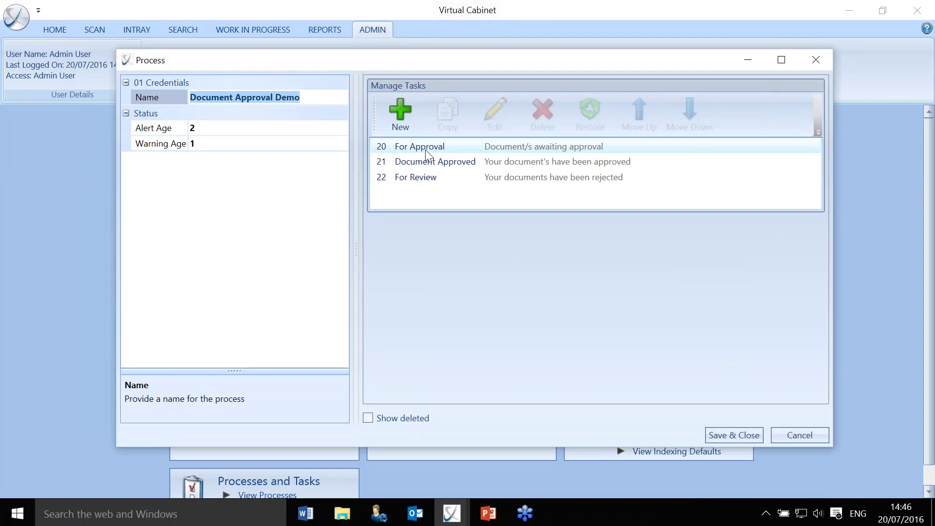
{"action": "left_click", "coordinate": [426, 148]}
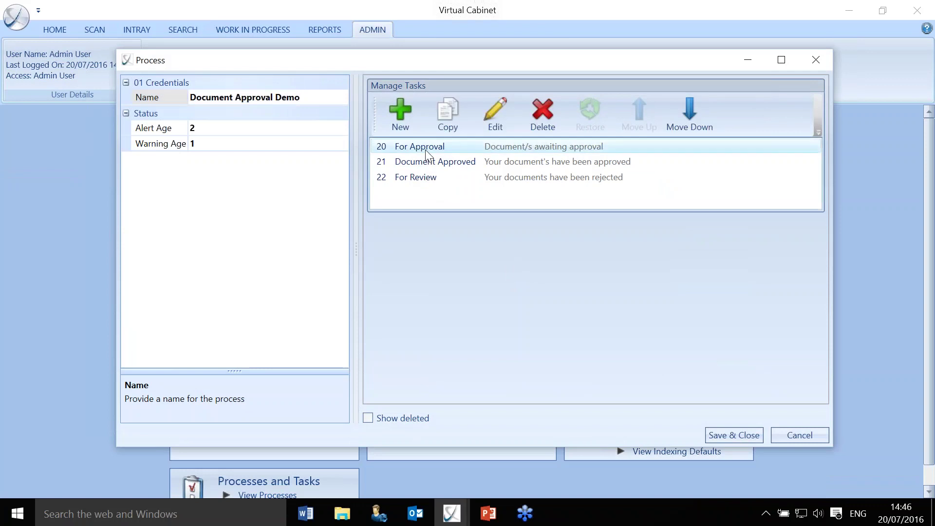
{"action": "left_click", "coordinate": [489, 115]}
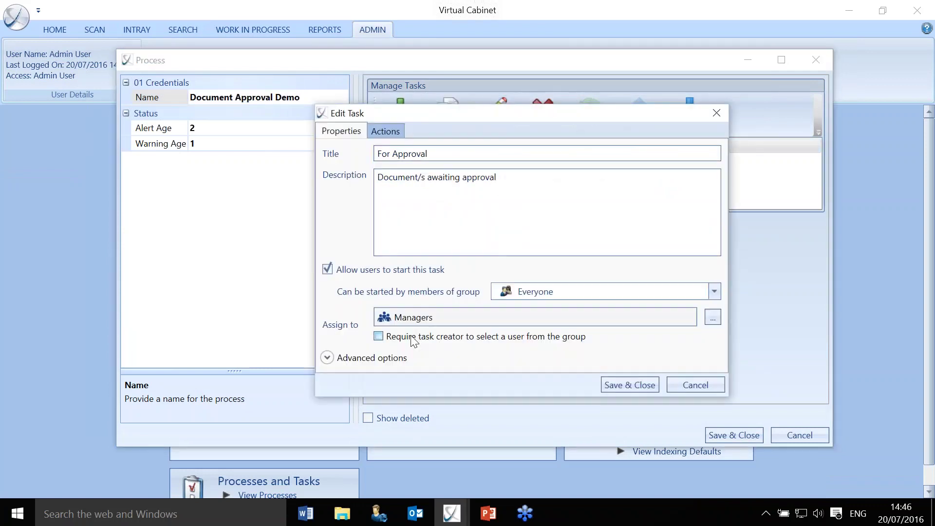
{"action": "left_click", "coordinate": [526, 340]}
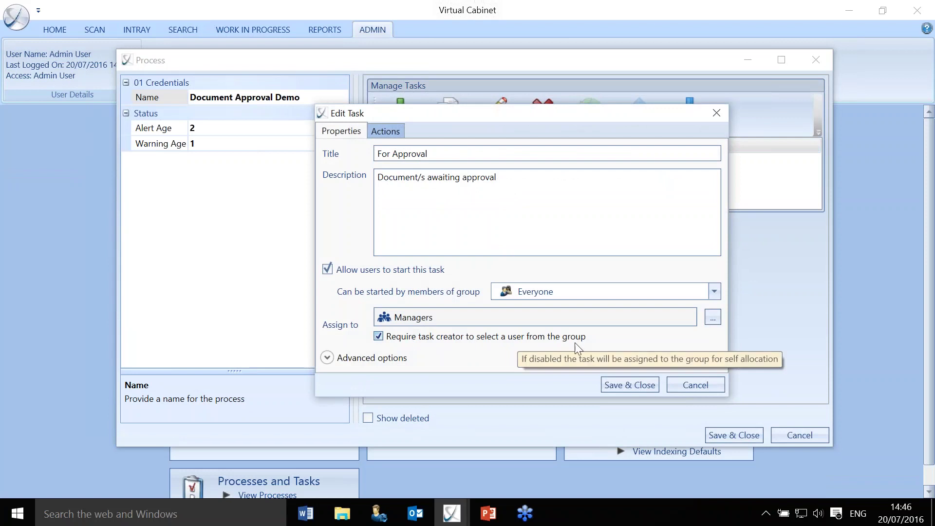
{"action": "left_click", "coordinate": [630, 386]}
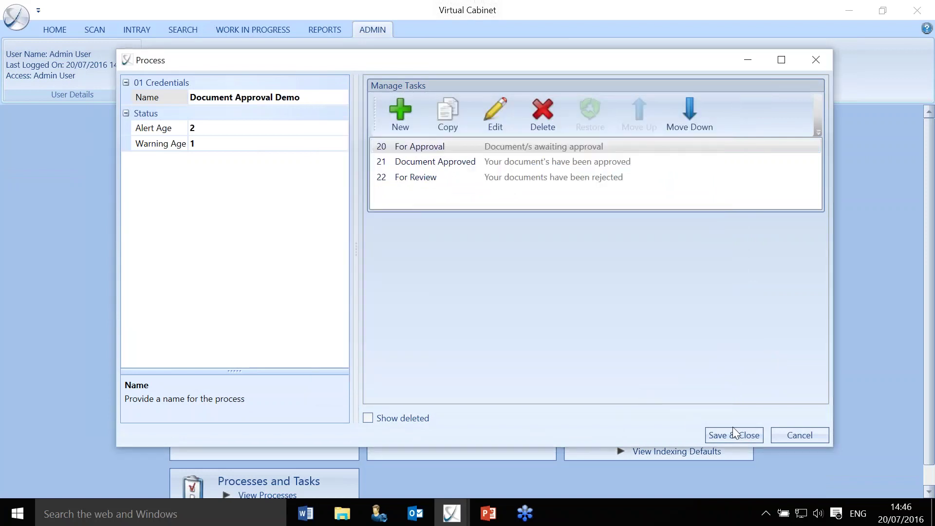
{"action": "left_click", "coordinate": [732, 431]}
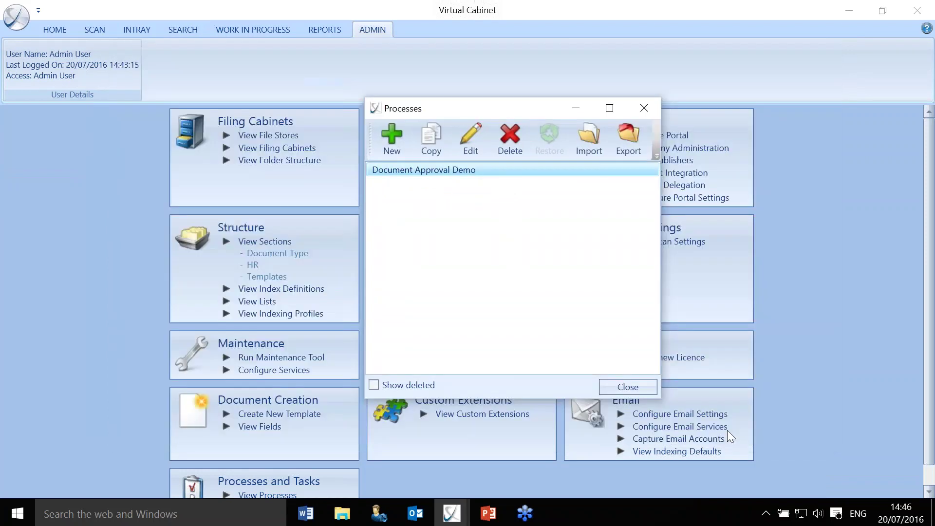
Return to the search results and start a new task on file 103.
{"action": "left_click", "coordinate": [653, 114]}
{"action": "left_click", "coordinate": [184, 29]}
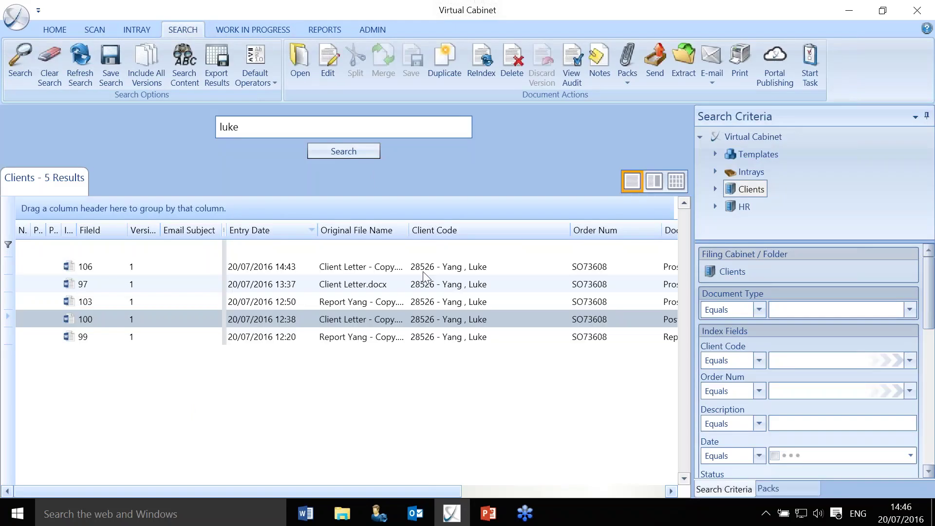
{"action": "left_click", "coordinate": [431, 299]}
{"action": "right_click", "coordinate": [432, 297]}
{"action": "left_click", "coordinate": [459, 289]}
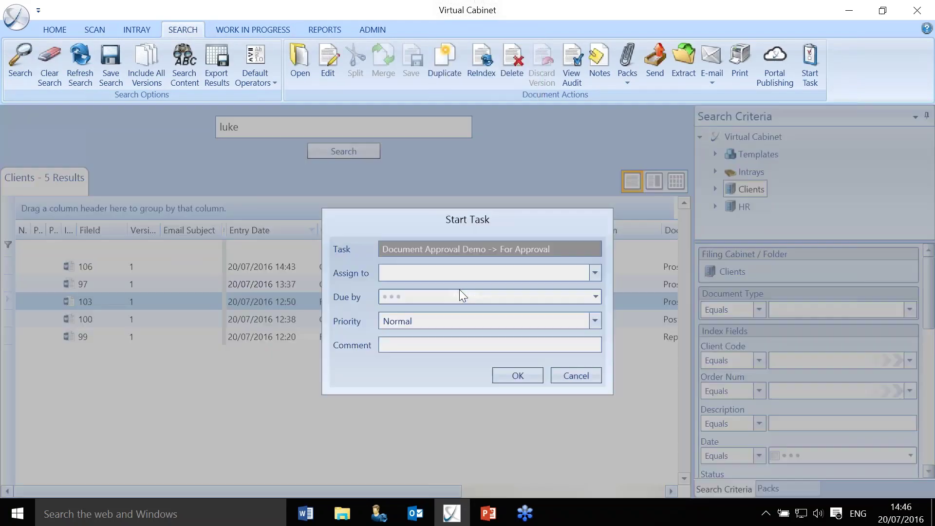
Assign the For Approval task to the non-admin user, due 25 July 2016, and start it.
{"action": "left_click", "coordinate": [595, 272]}
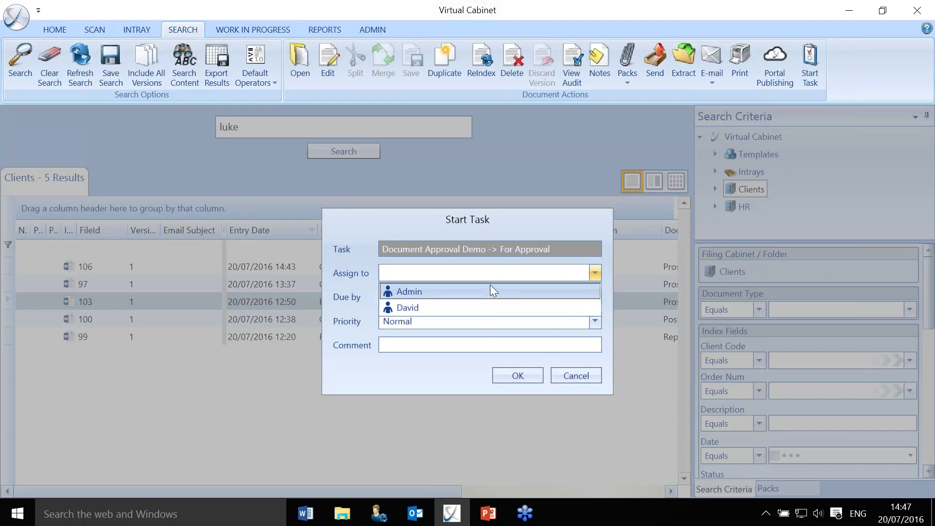
{"action": "left_click", "coordinate": [442, 309]}
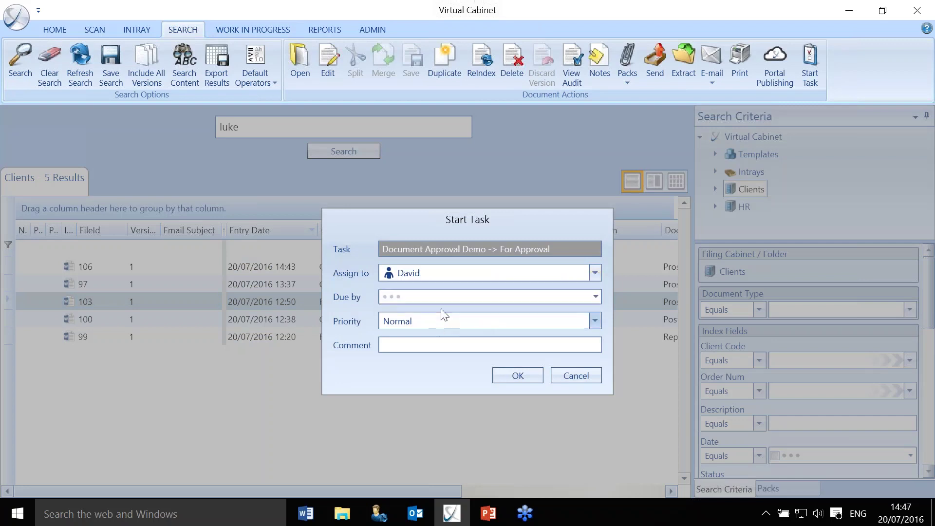
{"action": "left_click", "coordinate": [595, 296]}
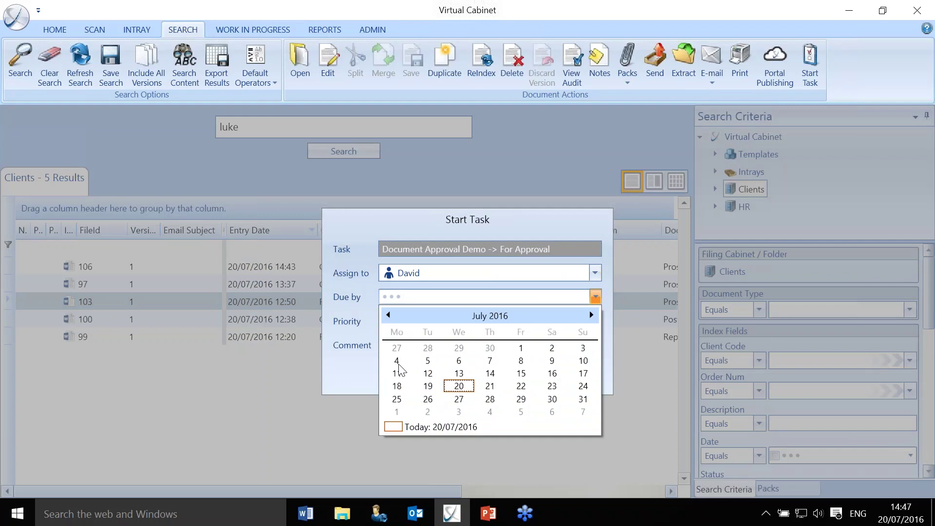
{"action": "left_click", "coordinate": [397, 362]}
{"action": "left_click", "coordinate": [595, 296]}
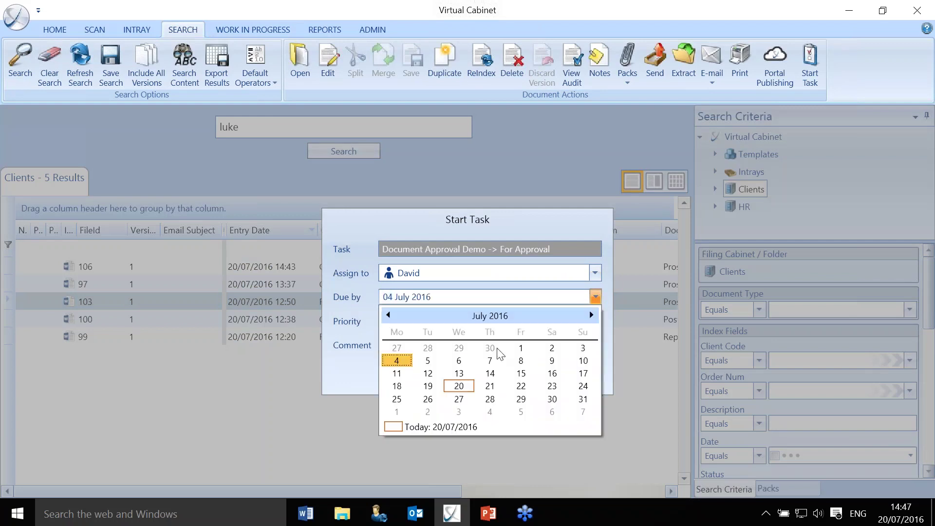
{"action": "left_click", "coordinate": [398, 404]}
{"action": "left_click", "coordinate": [505, 371]}
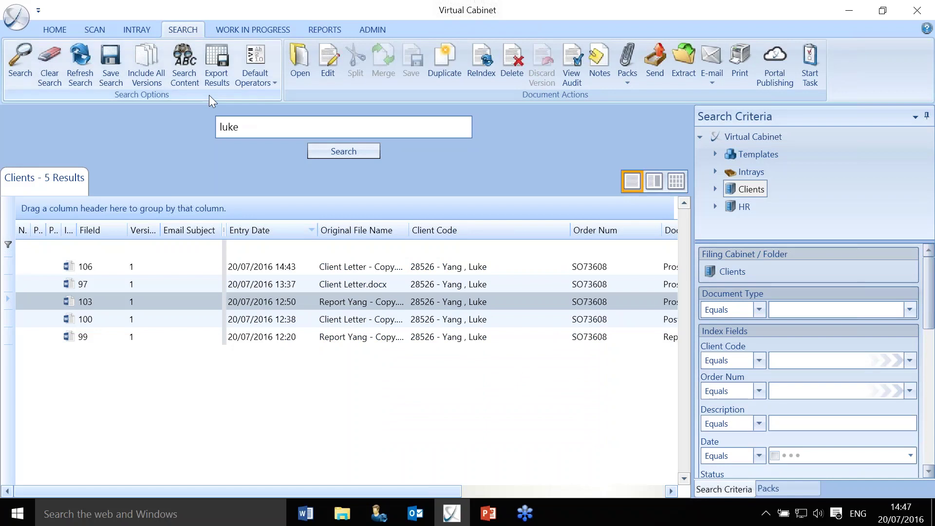
From the intray, reject file 103's For Approval task with reason Other and comment 'test'.
{"action": "left_click", "coordinate": [147, 31]}
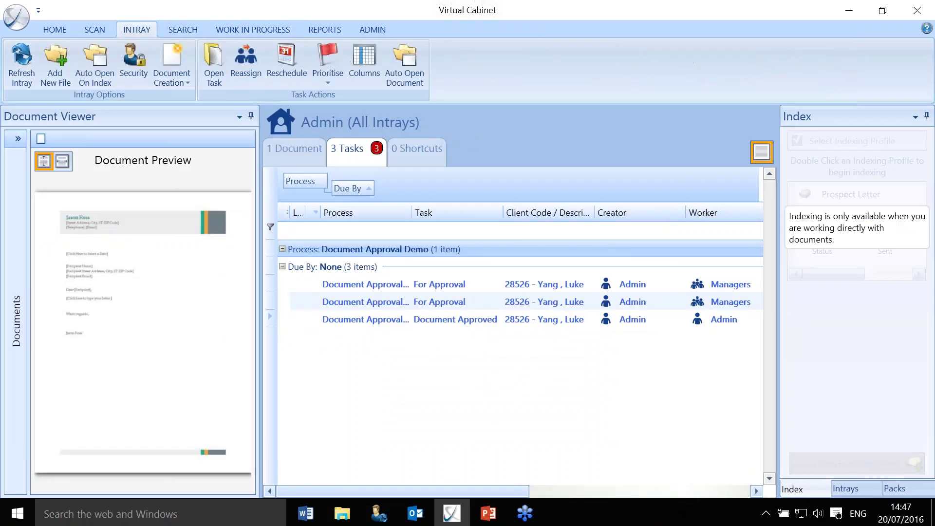
{"action": "double_click", "coordinate": [433, 300]}
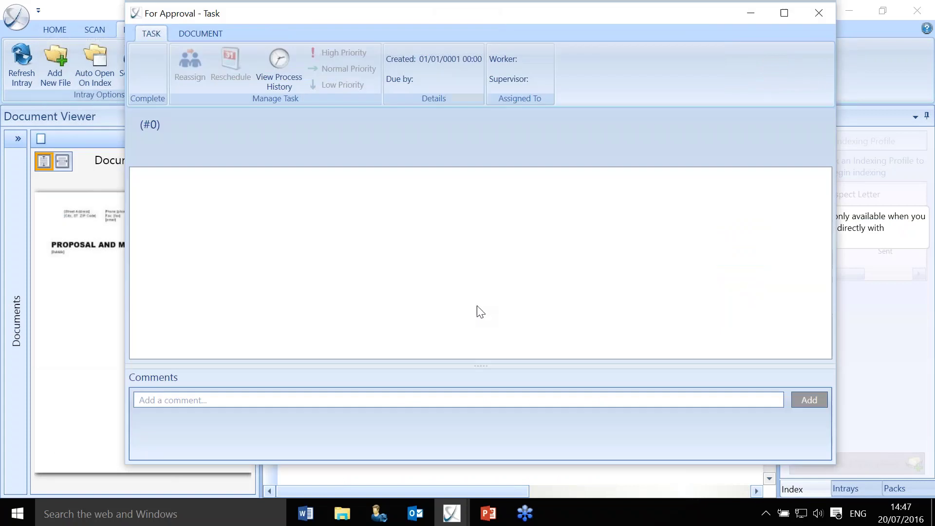
{"action": "left_click", "coordinate": [179, 55]}
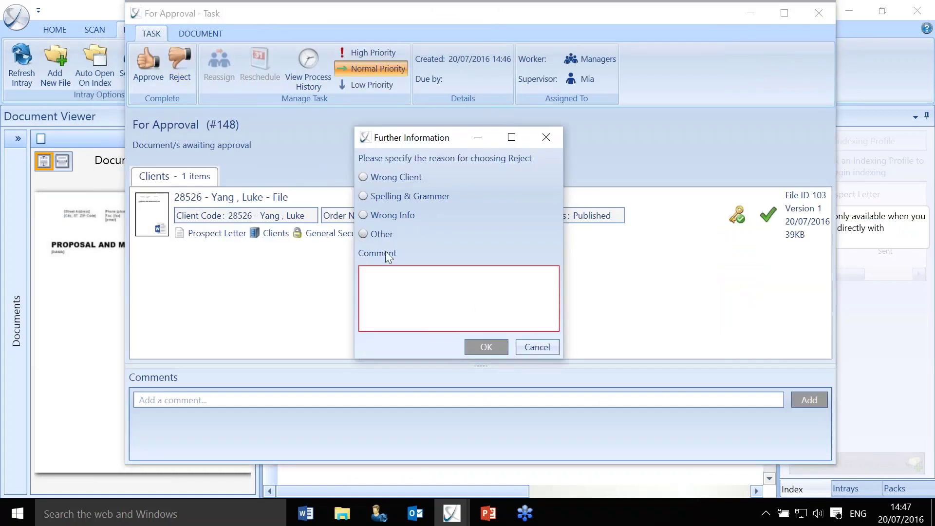
{"action": "left_click", "coordinate": [400, 283]}
{"action": "type", "text": "test"}
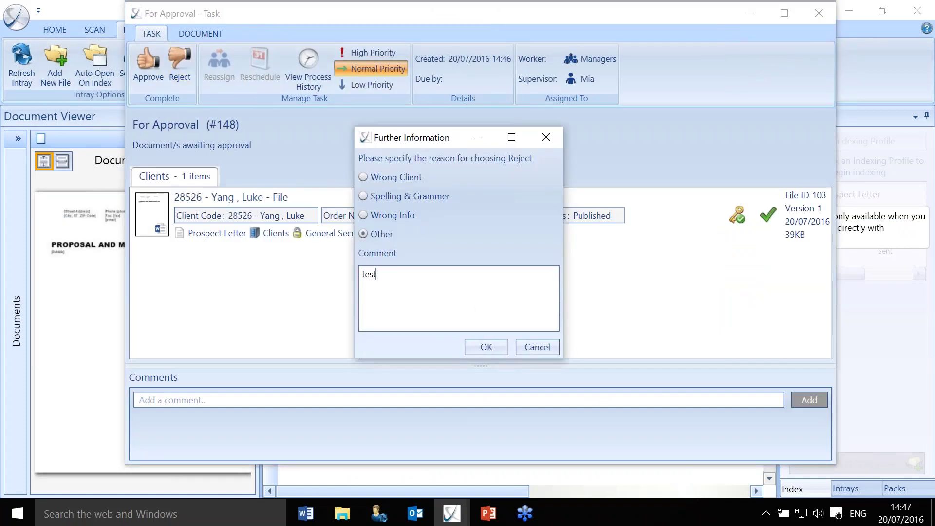
{"action": "left_click", "coordinate": [495, 341]}
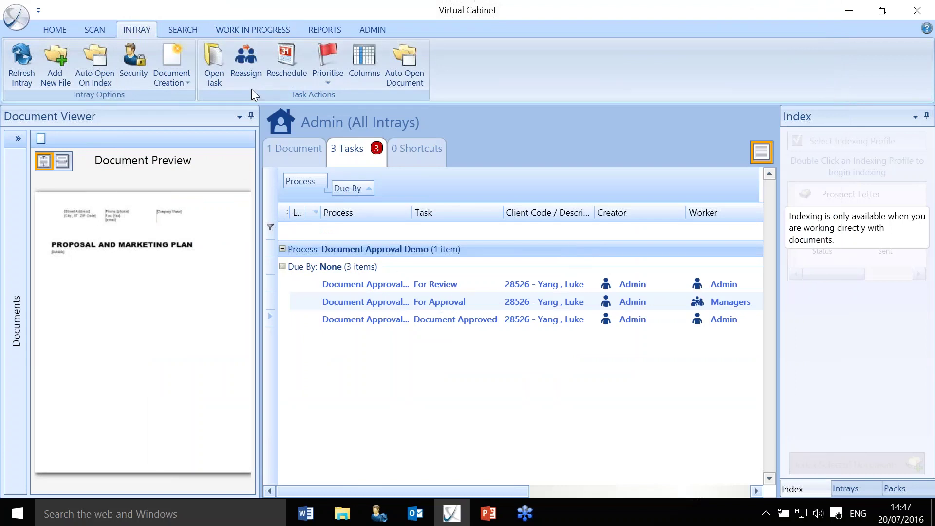
View the Outstanding Tasks report, then switch to the administration panel.
{"action": "left_click", "coordinate": [329, 31]}
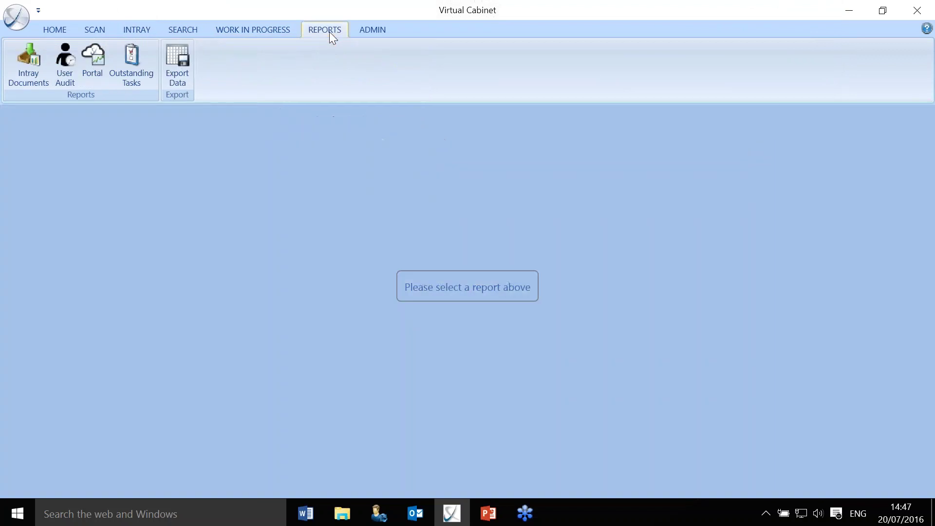
{"action": "left_click", "coordinate": [135, 69]}
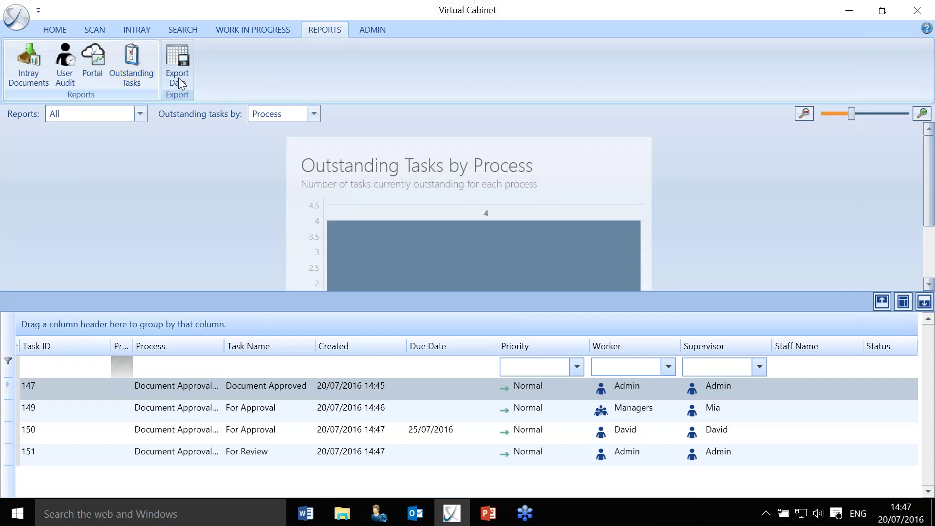
{"action": "left_click", "coordinate": [372, 29]}
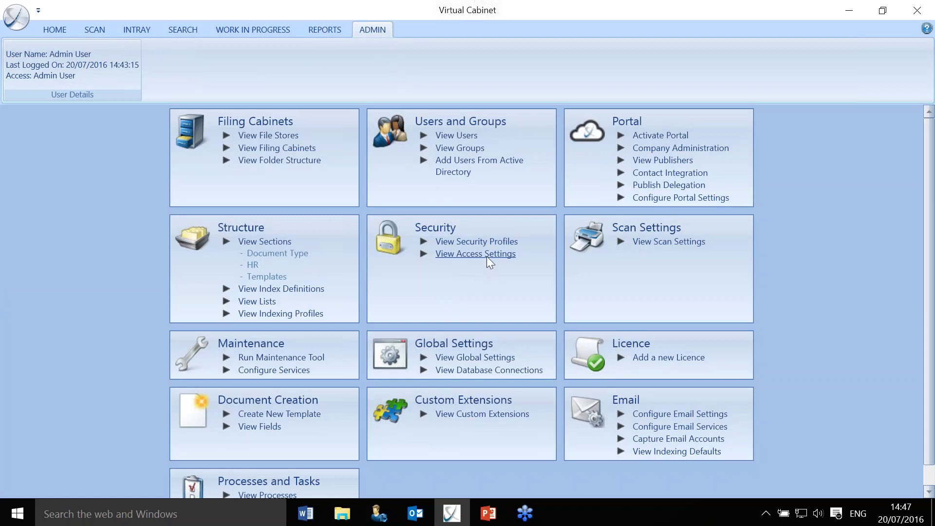
Turn off Intray Report access for Admin User, save it, and exit Virtual Cabinet.
{"action": "left_click", "coordinate": [489, 254]}
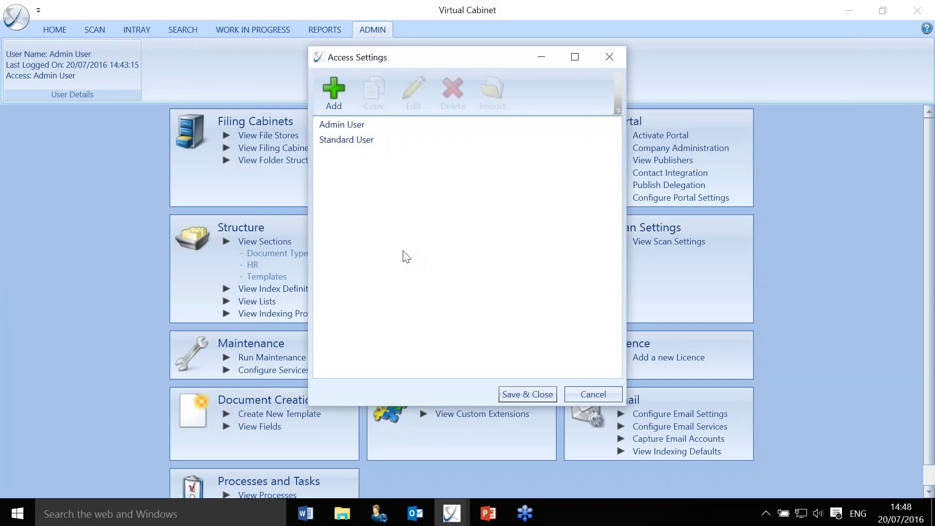
{"action": "double_click", "coordinate": [409, 131]}
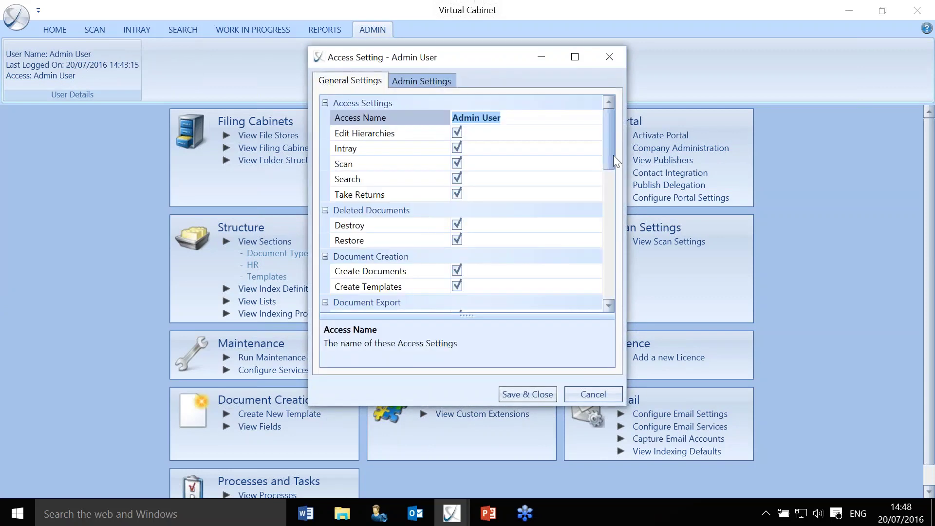
{"action": "left_click_drag", "start_coordinate": [612, 155], "coordinate": [613, 295]}
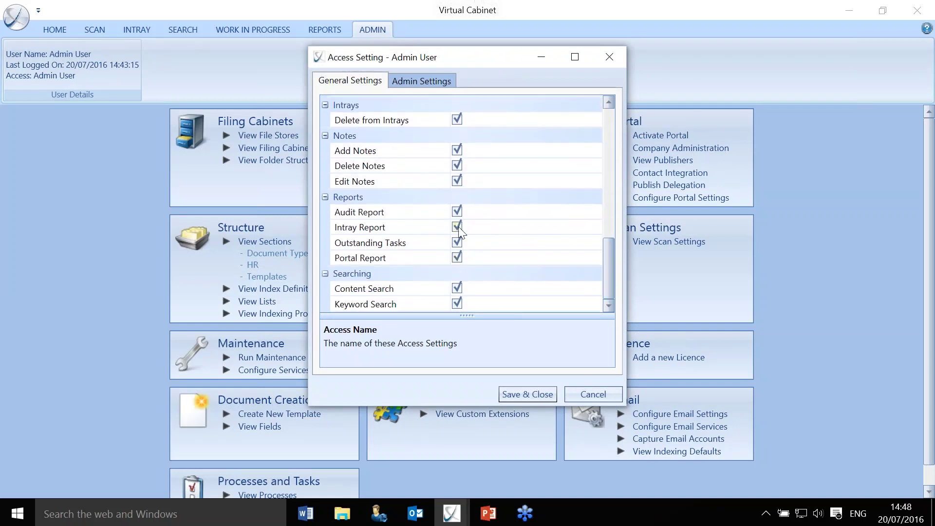
{"action": "left_click", "coordinate": [458, 226]}
{"action": "left_click", "coordinate": [529, 394]}
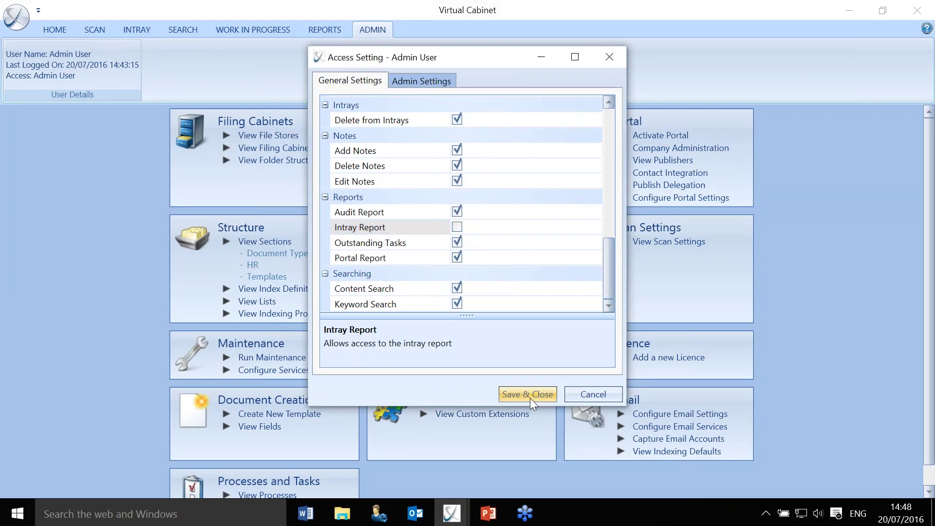
{"action": "left_click", "coordinate": [607, 57]}
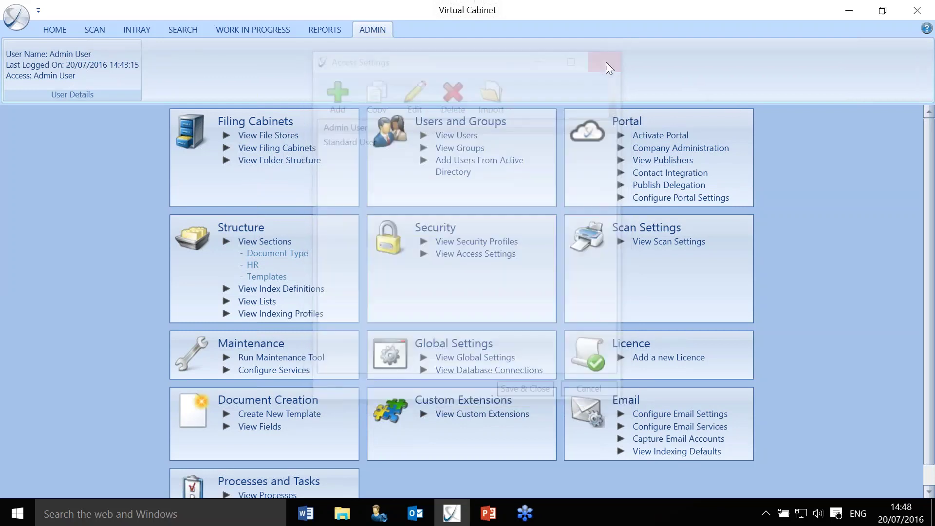
{"action": "left_click", "coordinate": [914, 12]}
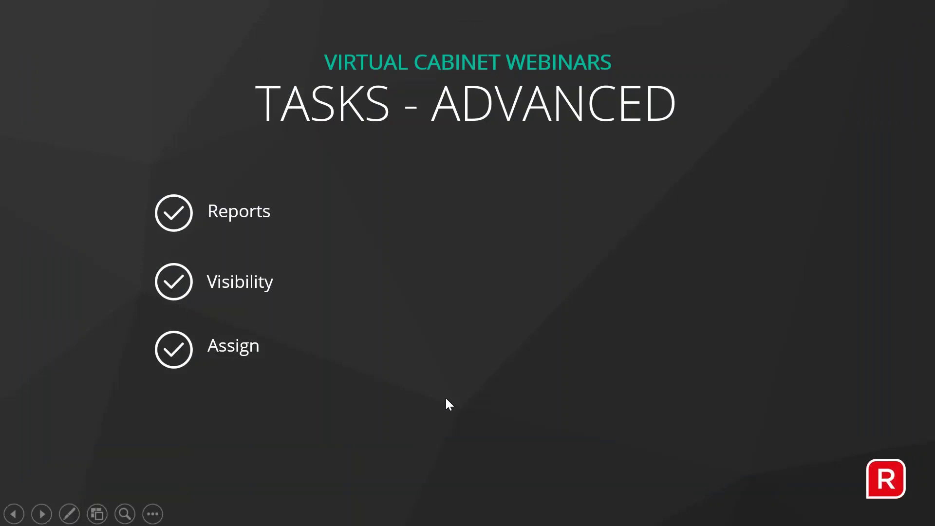
Relaunch Virtual Cabinet from the taskbar, log in with the admin account, and open Reports.
{"action": "key", "text": "super"}
{"action": "right_click", "coordinate": [452, 509]}
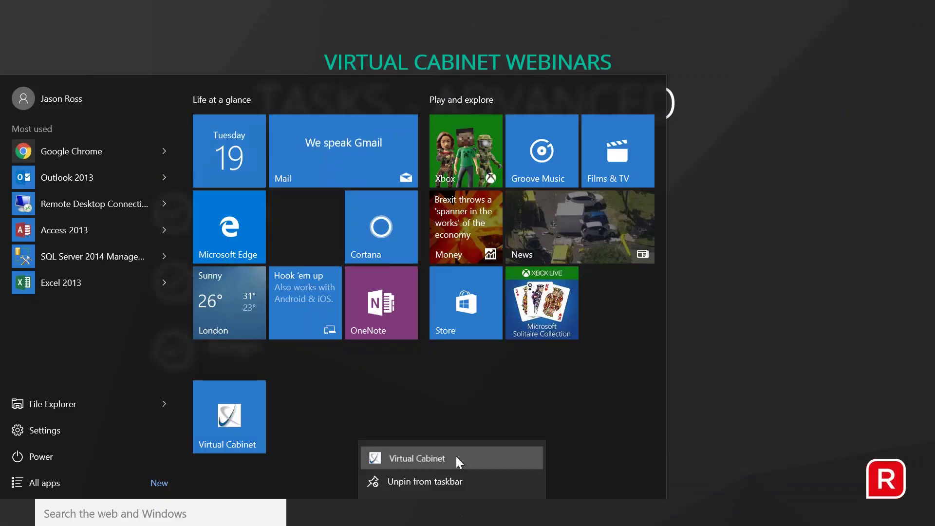
{"action": "left_click", "coordinate": [456, 458]}
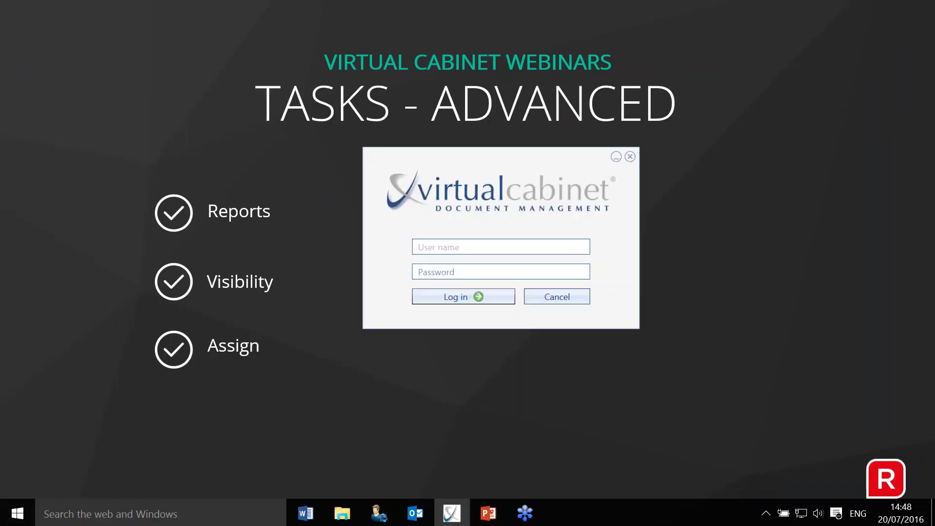
{"action": "type", "text": "admin"}
{"action": "key", "text": "Tab"}
{"action": "type", "text": "********"}
{"action": "key", "text": "Return"}
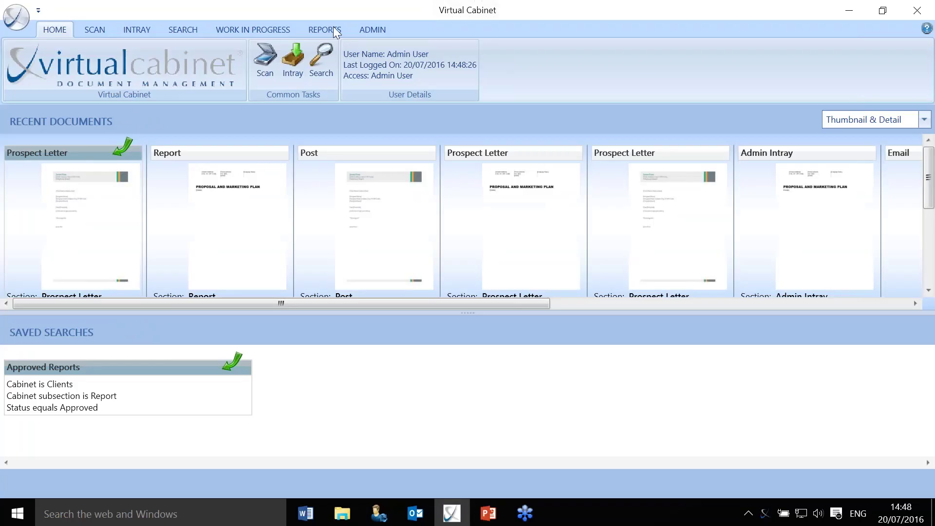
{"action": "left_click", "coordinate": [333, 26]}
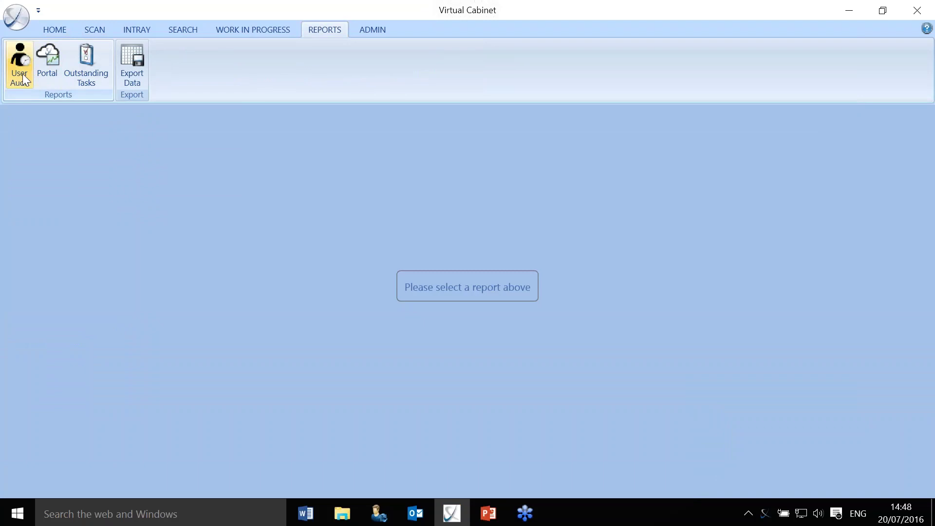
Open the Outstanding Tasks report and view its ownership filter options.
{"action": "left_click", "coordinate": [84, 74]}
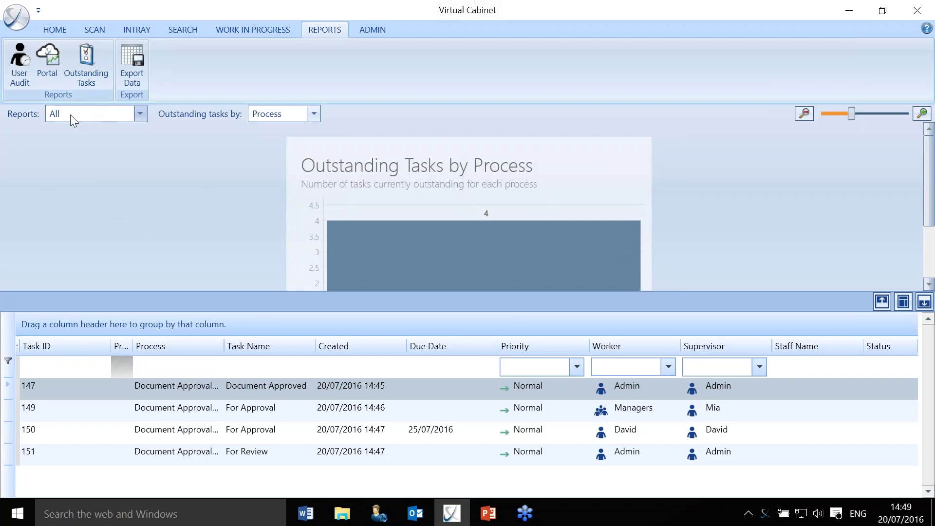
{"action": "left_click", "coordinate": [140, 114]}
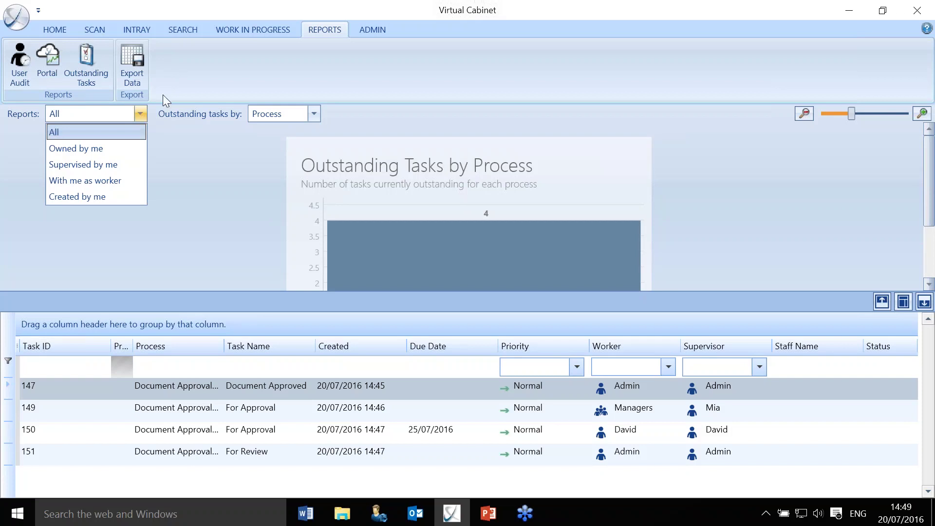
Chart outstanding tasks by Type and filter the grid to For Approval tasks 149 and 150.
{"action": "left_click", "coordinate": [204, 155]}
{"action": "left_click", "coordinate": [319, 115]}
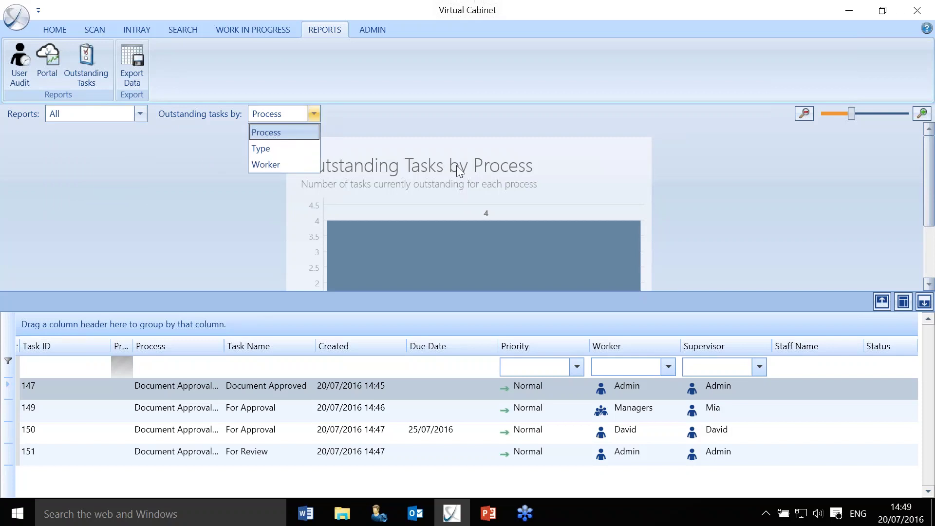
{"action": "left_click", "coordinate": [745, 220]}
{"action": "scroll", "coordinate": [752, 224], "scroll_direction": "down", "scroll_amount": 3}
{"action": "scroll", "coordinate": [750, 224], "scroll_direction": "up", "scroll_amount": 3}
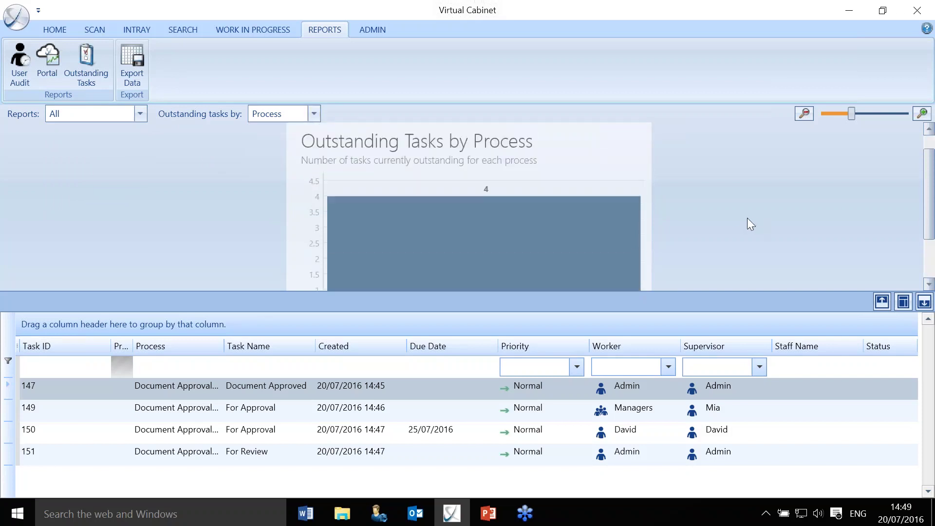
{"action": "left_click", "coordinate": [313, 115]}
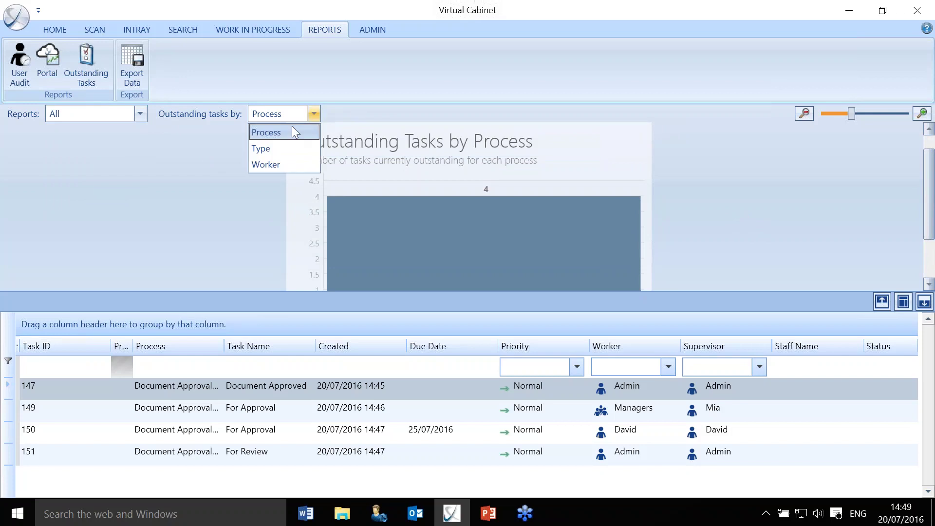
{"action": "left_click", "coordinate": [271, 151]}
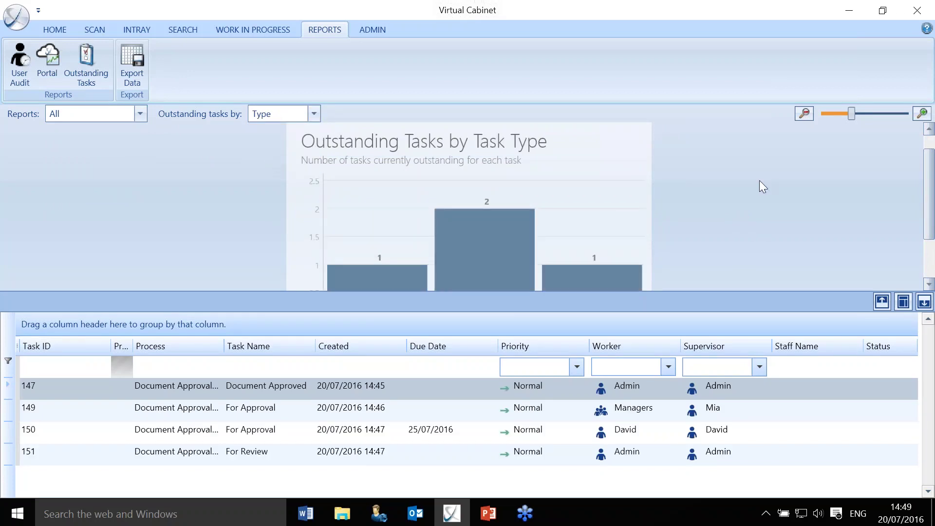
{"action": "scroll", "coordinate": [783, 187], "scroll_direction": "down", "scroll_amount": 3}
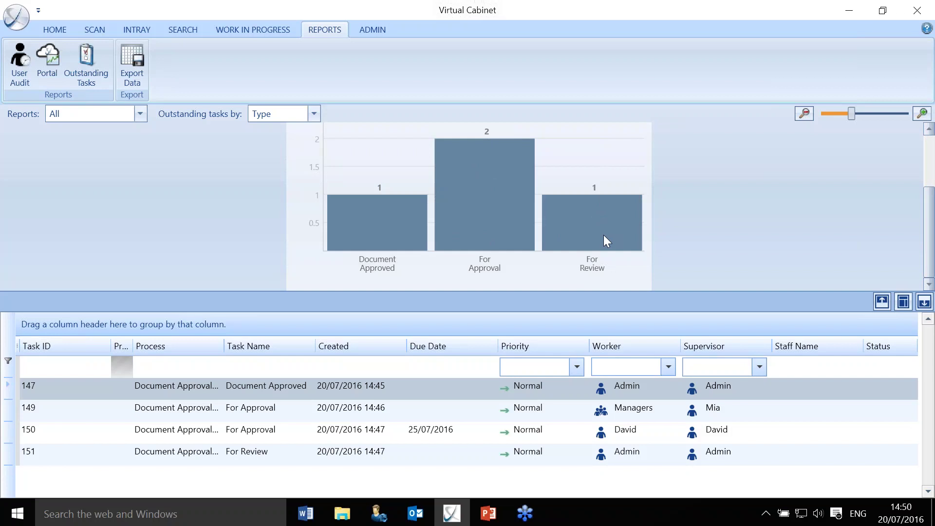
{"action": "left_click", "coordinate": [474, 201]}
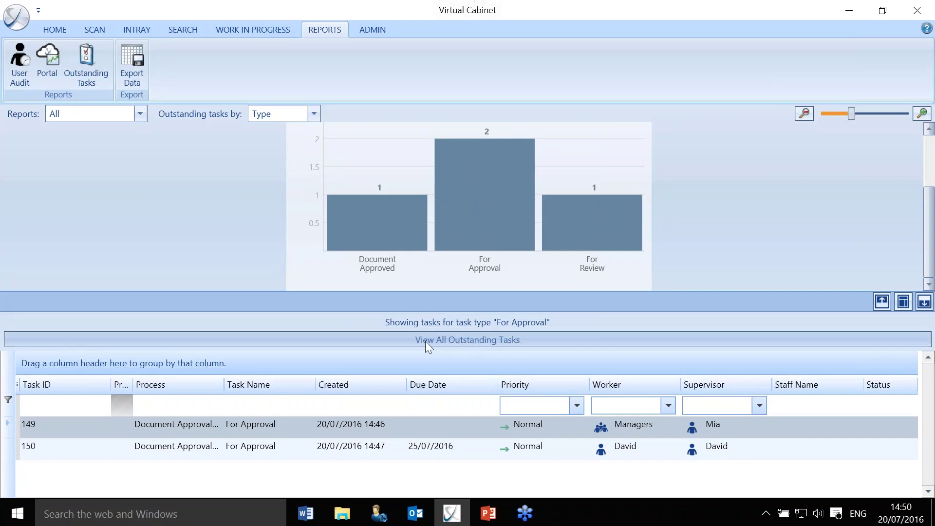
Show all four outstanding tasks again and check the Supervisor and Worker filter options.
{"action": "left_click", "coordinate": [463, 341]}
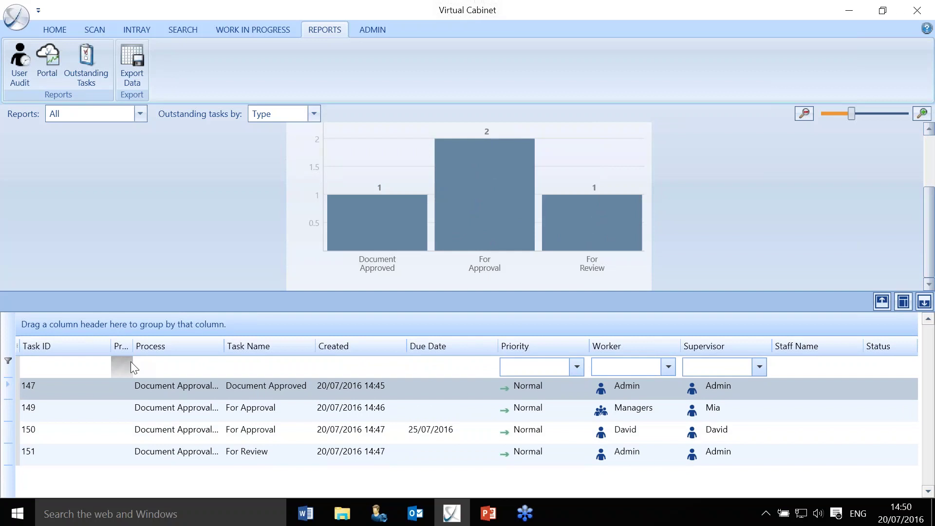
{"action": "left_click", "coordinate": [759, 370]}
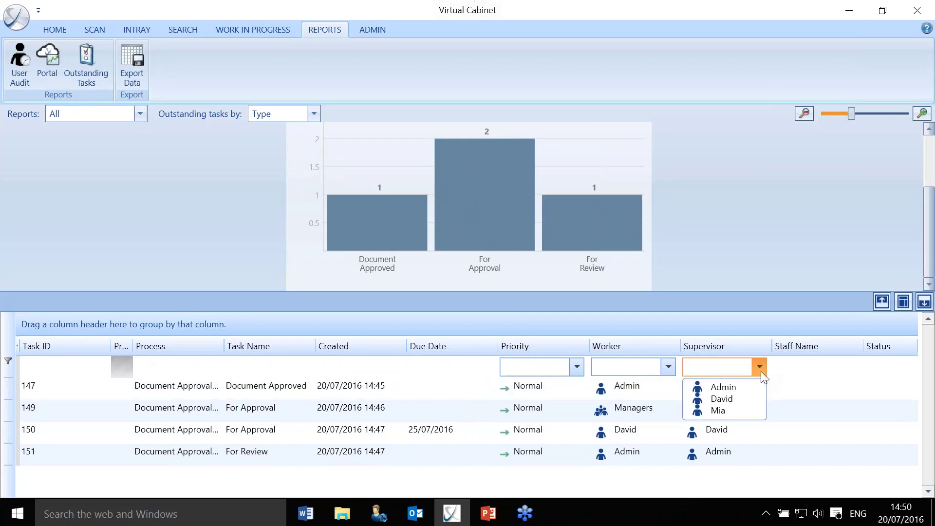
{"action": "left_click", "coordinate": [760, 371]}
{"action": "left_click", "coordinate": [668, 370]}
{"action": "left_click", "coordinate": [669, 371]}
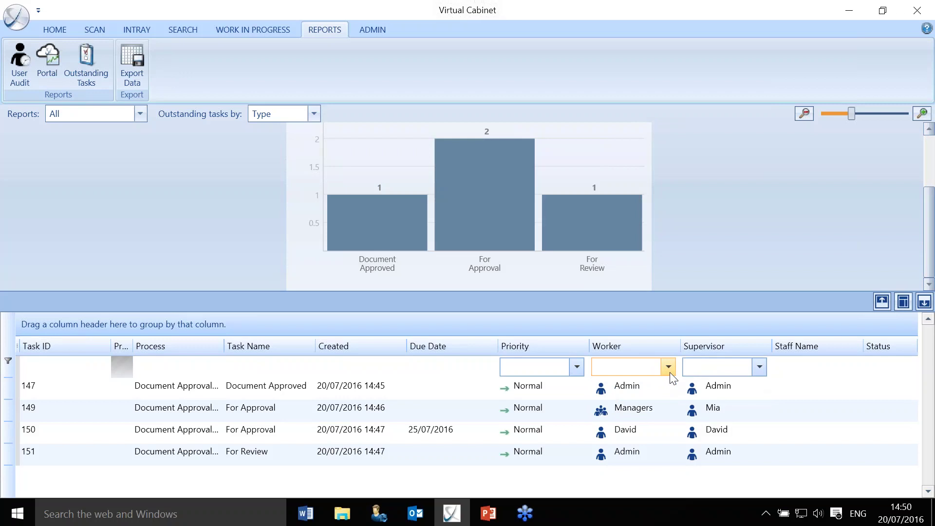
Open approval tasks 149 and 150 to review their details, closing each.
{"action": "double_click", "coordinate": [281, 413]}
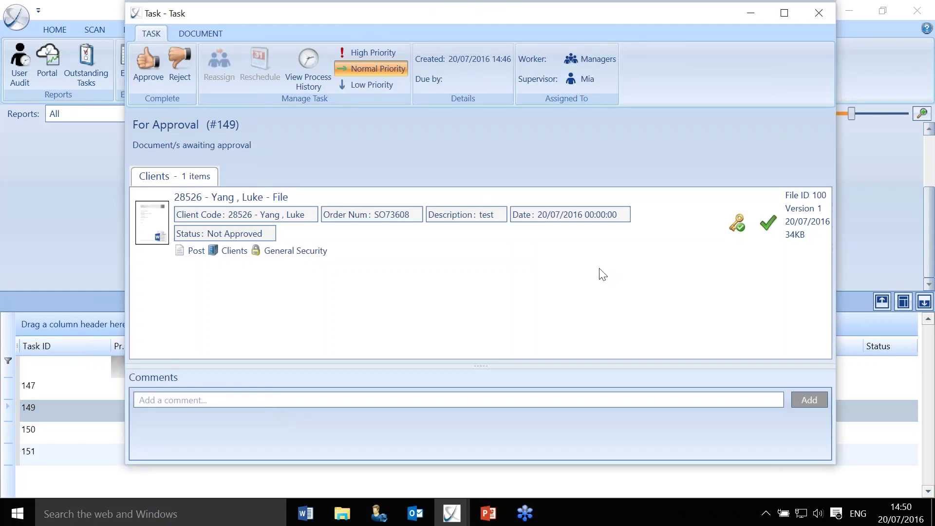
{"action": "left_click", "coordinate": [818, 13]}
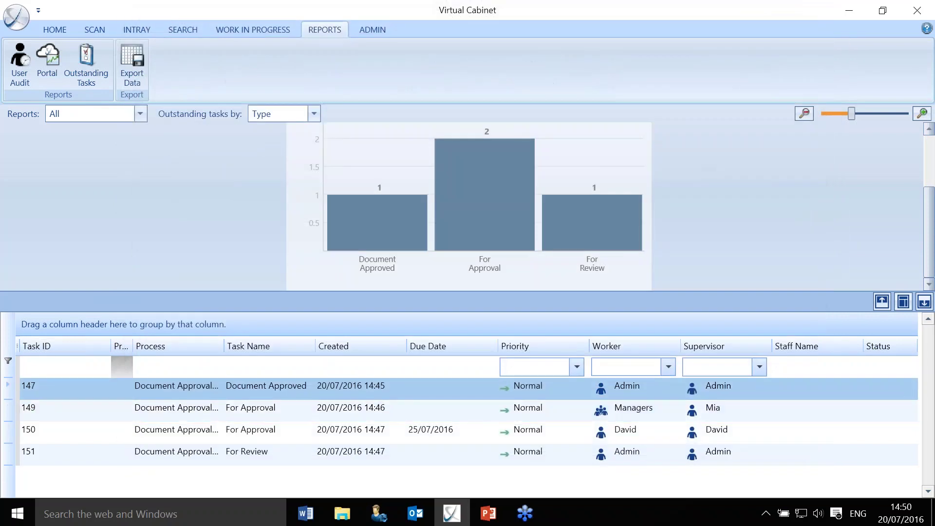
{"action": "left_click", "coordinate": [627, 434]}
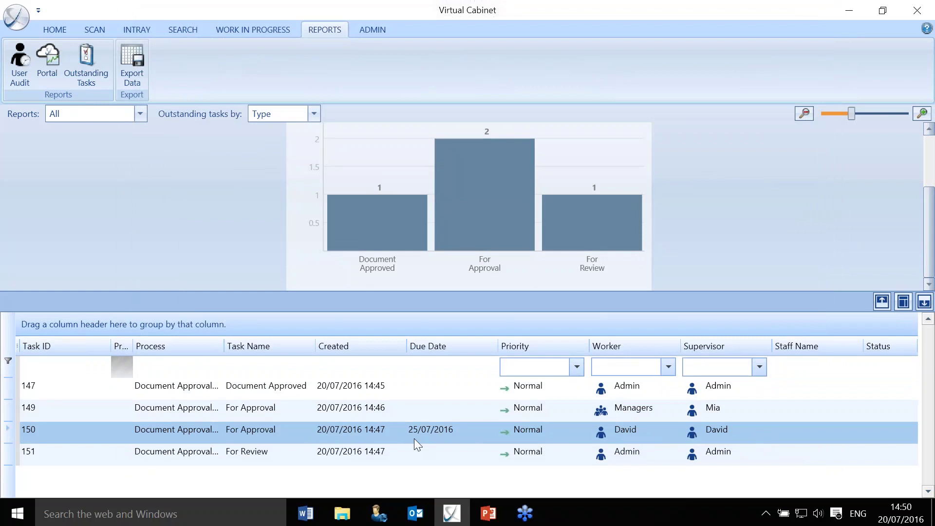
{"action": "double_click", "coordinate": [346, 431]}
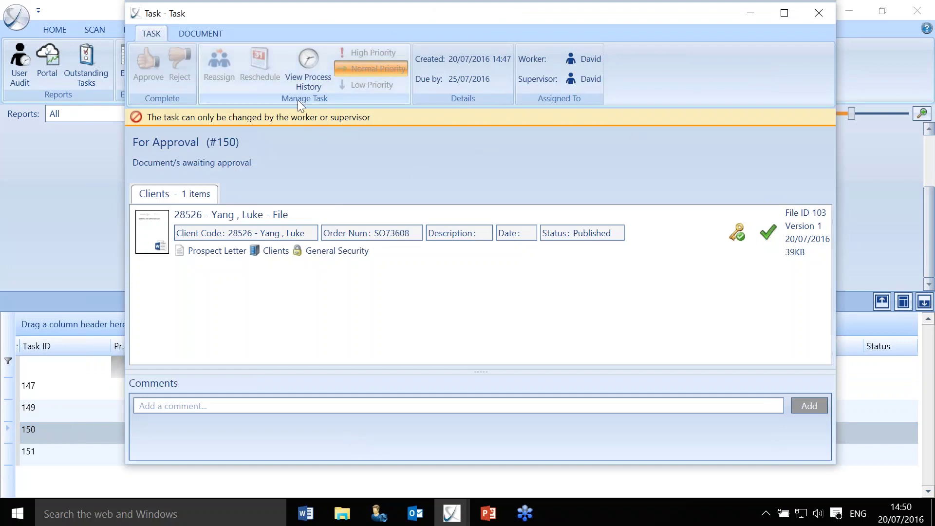
{"action": "left_click", "coordinate": [819, 13]}
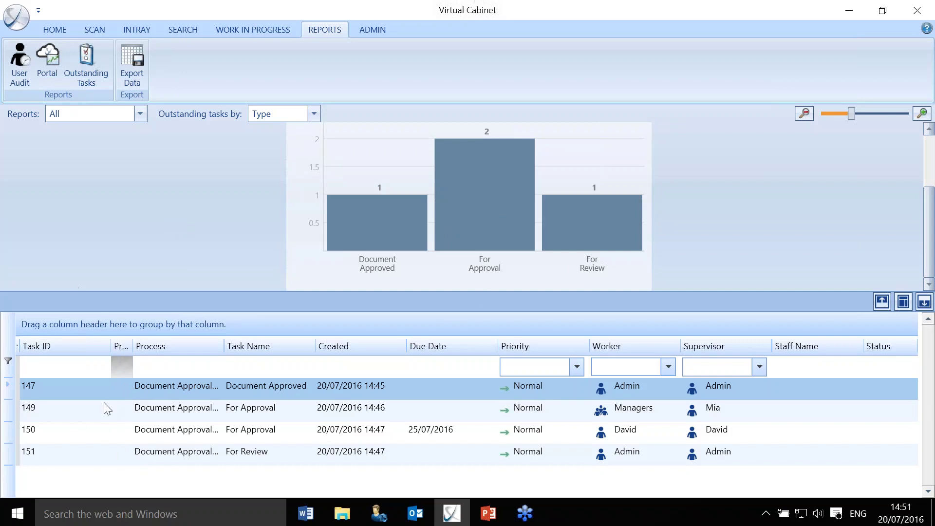
Inspect the Clients cabinet's index definitions, including Status defaulting to Not Approved.
{"action": "left_click", "coordinate": [369, 28]}
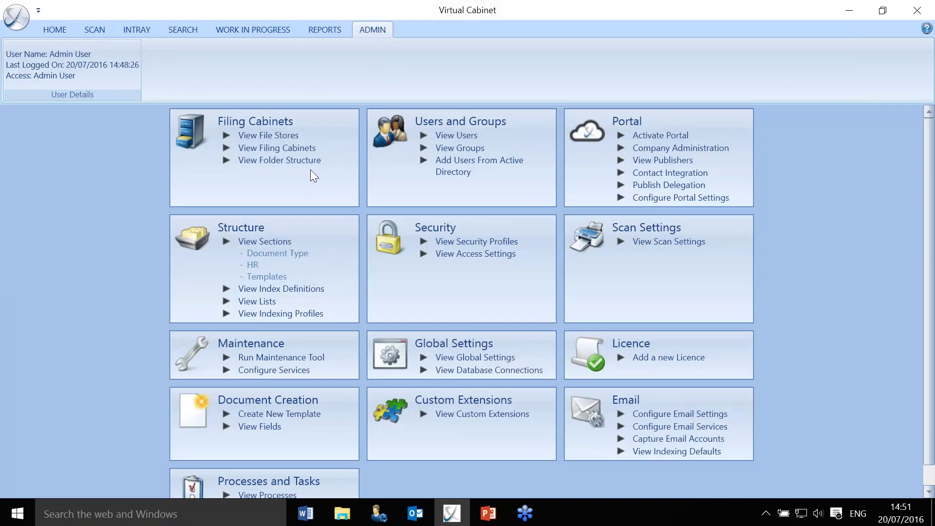
{"action": "left_click", "coordinate": [299, 289]}
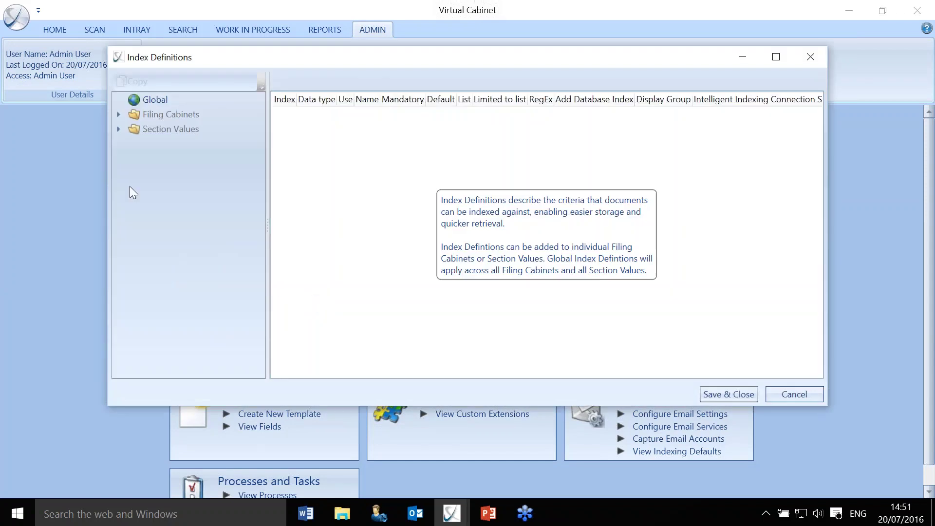
{"action": "left_click", "coordinate": [117, 115]}
{"action": "left_click", "coordinate": [158, 126]}
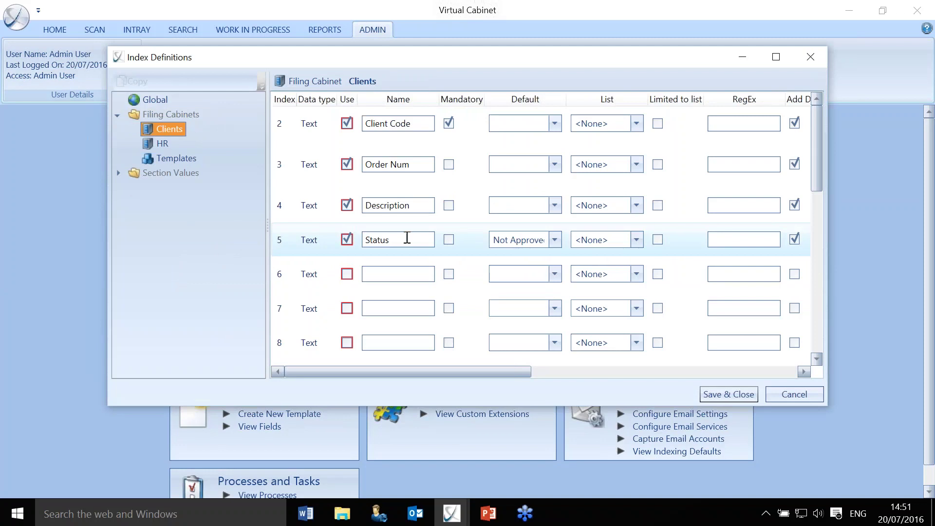
{"action": "left_click", "coordinate": [810, 57]}
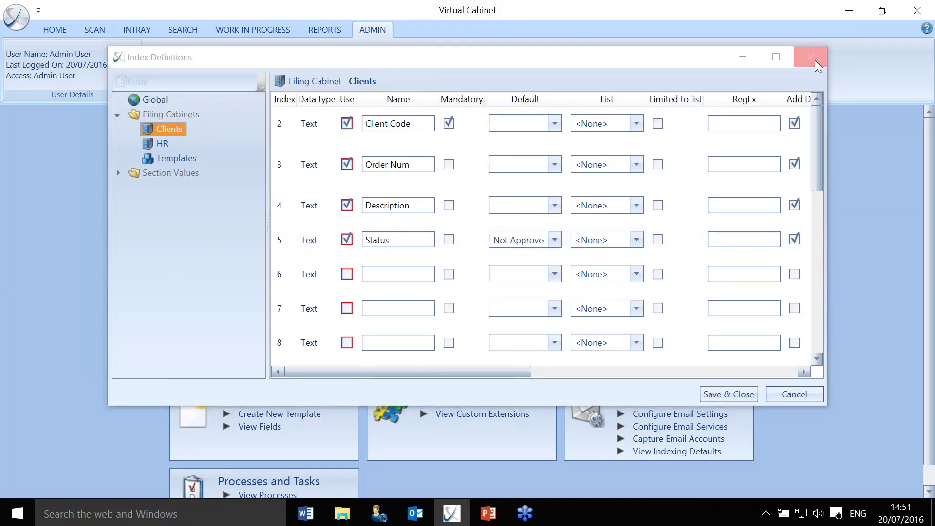
Open the Document Approval Demo process and show the For Approval task's actions.
{"action": "left_click", "coordinate": [287, 495]}
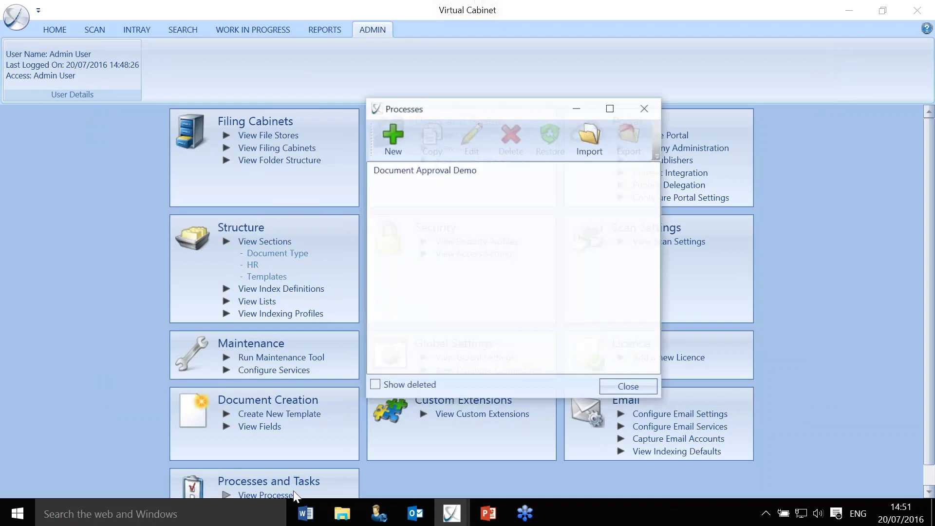
{"action": "left_click_drag", "start_coordinate": [518, 109], "coordinate": [509, 95]}
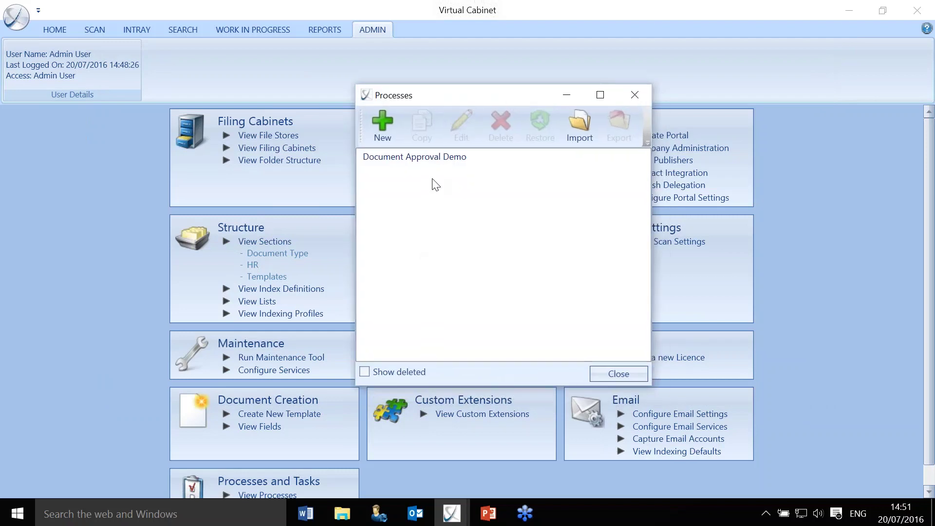
{"action": "left_click", "coordinate": [428, 158]}
{"action": "double_click", "coordinate": [434, 158]}
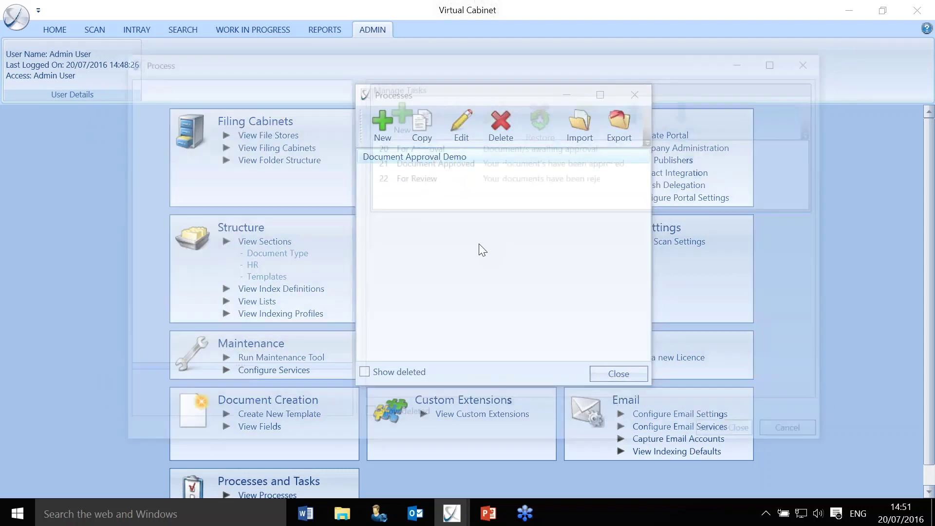
{"action": "double_click", "coordinate": [431, 148]}
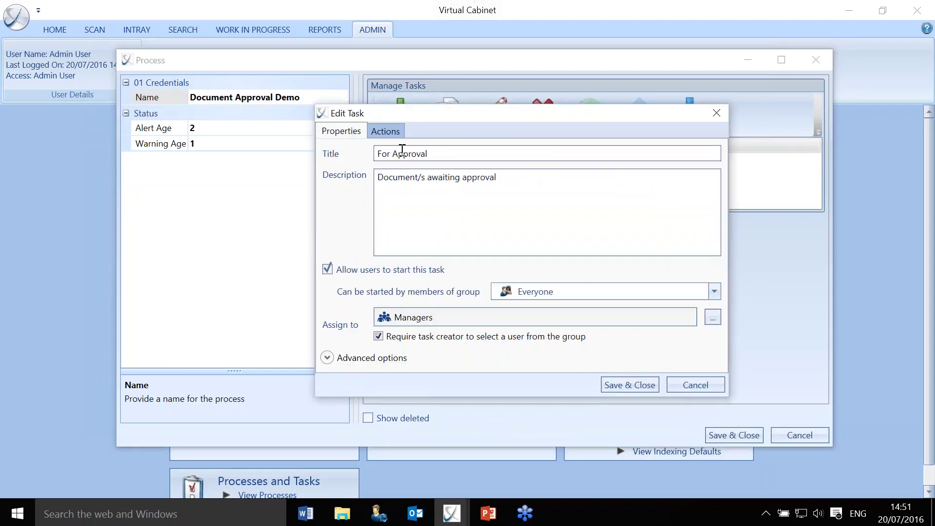
{"action": "left_click", "coordinate": [385, 131]}
Make the Approve action update index 5 (Status) to 'Approved'.
{"action": "left_click", "coordinate": [350, 174]}
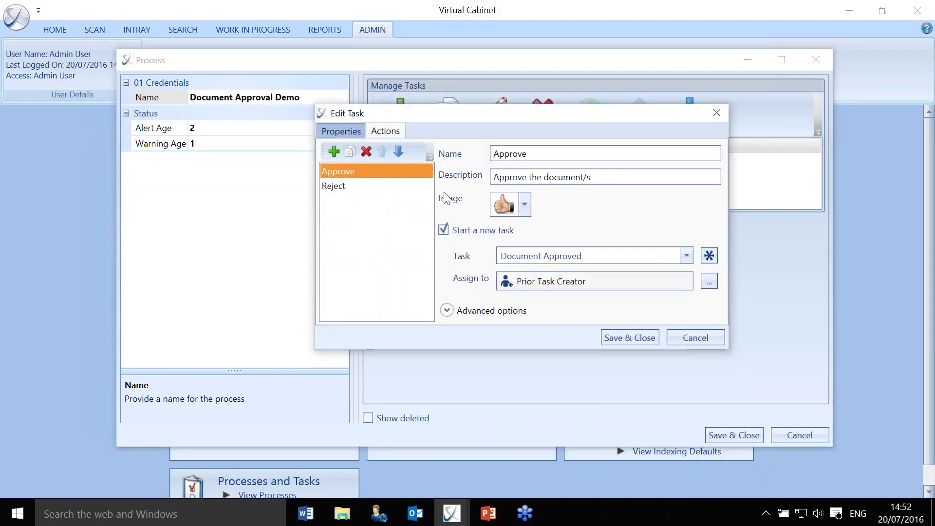
{"action": "left_click", "coordinate": [446, 312]}
{"action": "left_click_drag", "start_coordinate": [478, 117], "coordinate": [463, 2]}
{"action": "left_click", "coordinate": [430, 487]}
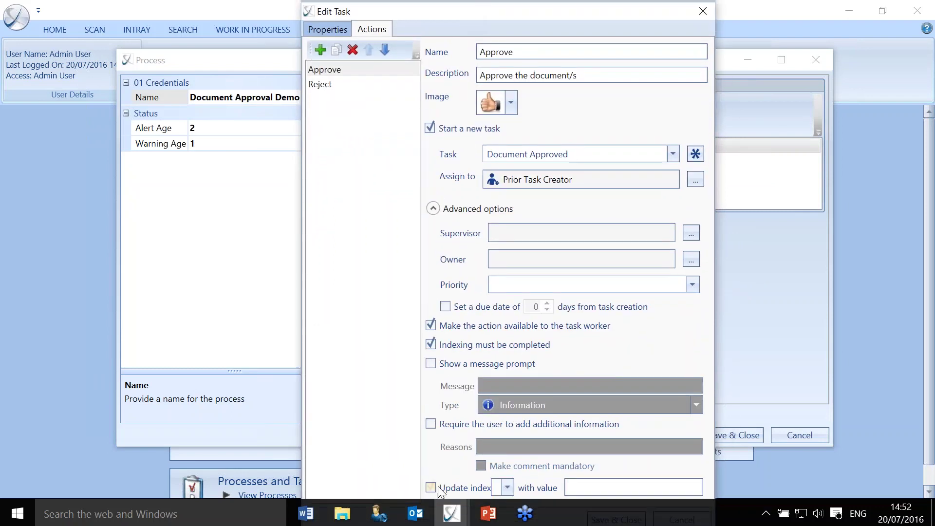
{"action": "left_click", "coordinate": [507, 487]}
{"action": "left_click", "coordinate": [528, 349]}
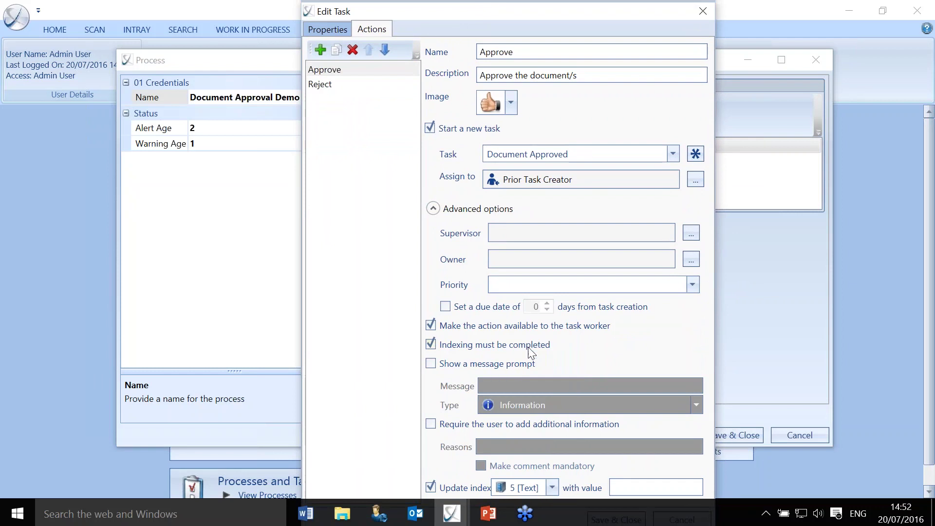
{"action": "left_click", "coordinate": [610, 490]}
{"action": "type", "text": "Approved"}
{"action": "left_click", "coordinate": [440, 211]}
Make the Reject action update index 5 (Status) to 'Rejected'.
{"action": "left_click", "coordinate": [328, 84]}
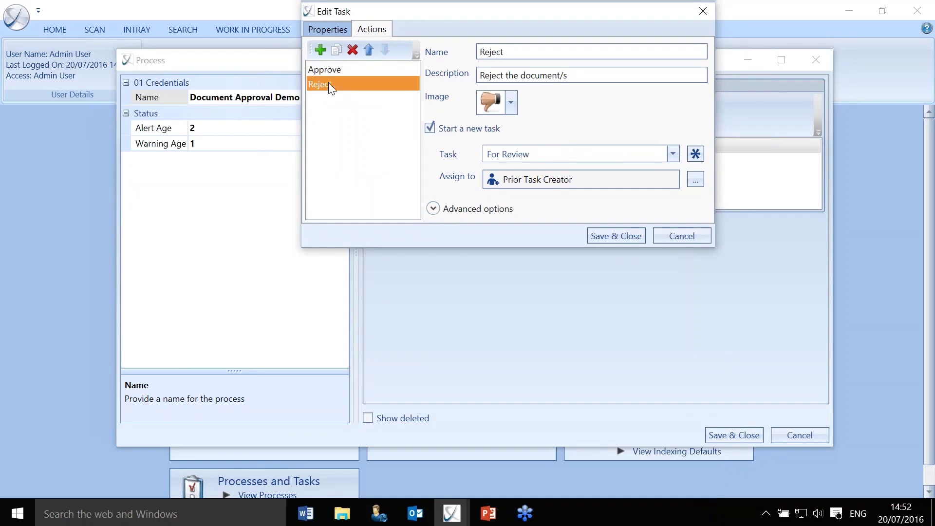
{"action": "left_click", "coordinate": [433, 208]}
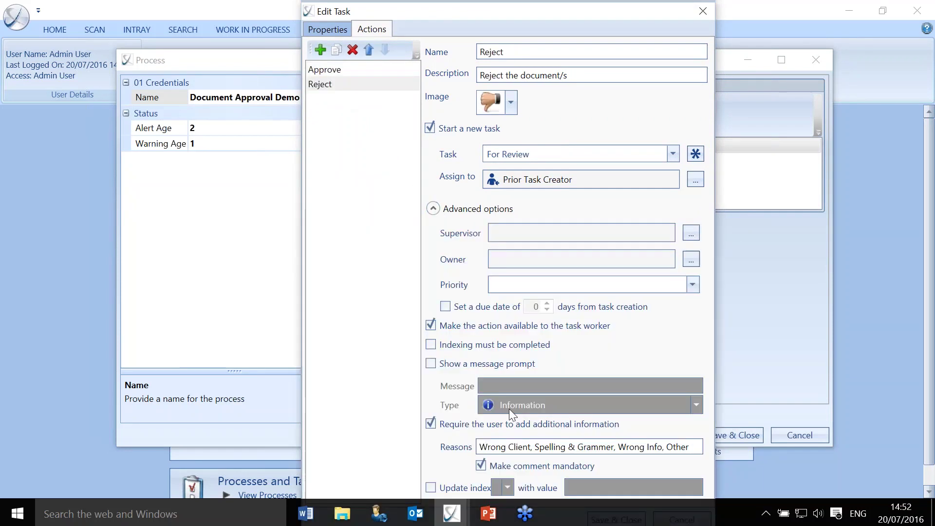
{"action": "left_click", "coordinate": [463, 488]}
{"action": "left_click", "coordinate": [507, 487]}
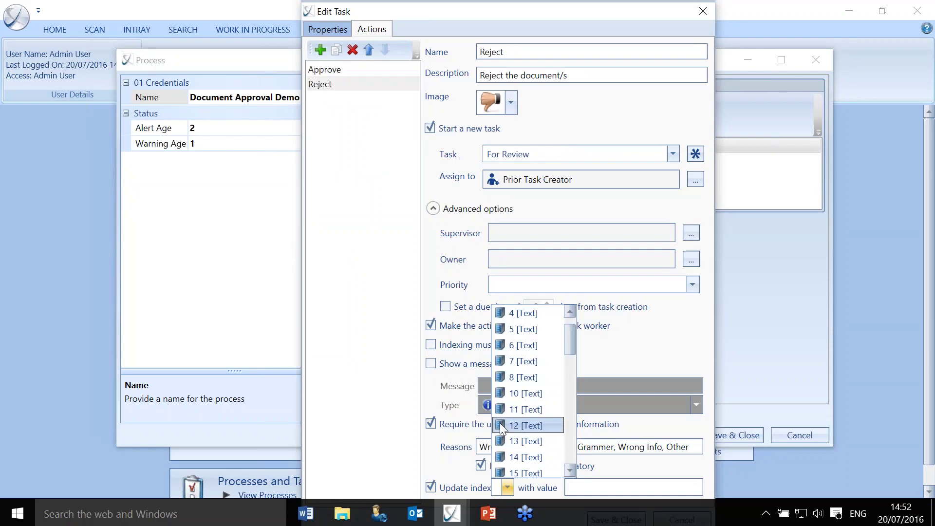
{"action": "left_click", "coordinate": [522, 335]}
{"action": "left_click", "coordinate": [622, 487]}
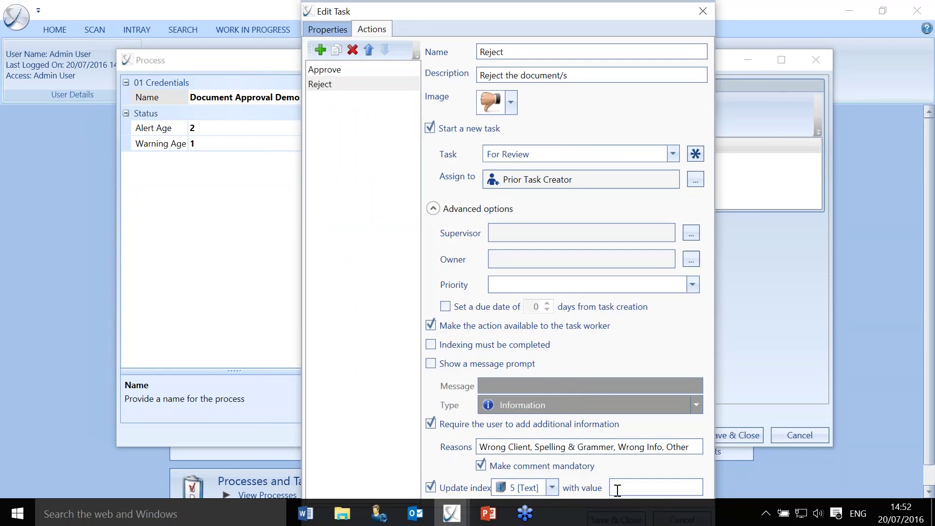
{"action": "type", "text": "Rejected"}
{"action": "left_click", "coordinate": [433, 207]}
Save the For Approval task and open the Document Approved task's Finish action options.
{"action": "left_click", "coordinate": [622, 236]}
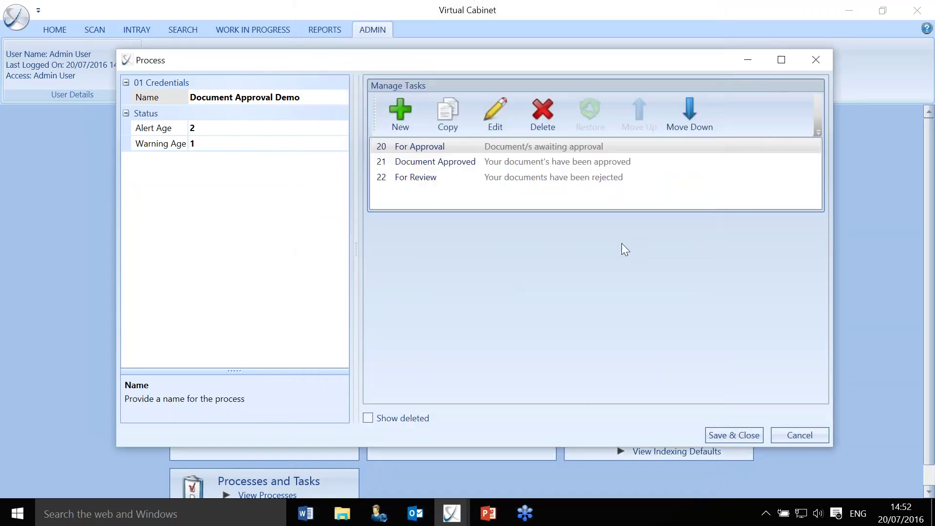
{"action": "double_click", "coordinate": [433, 164]}
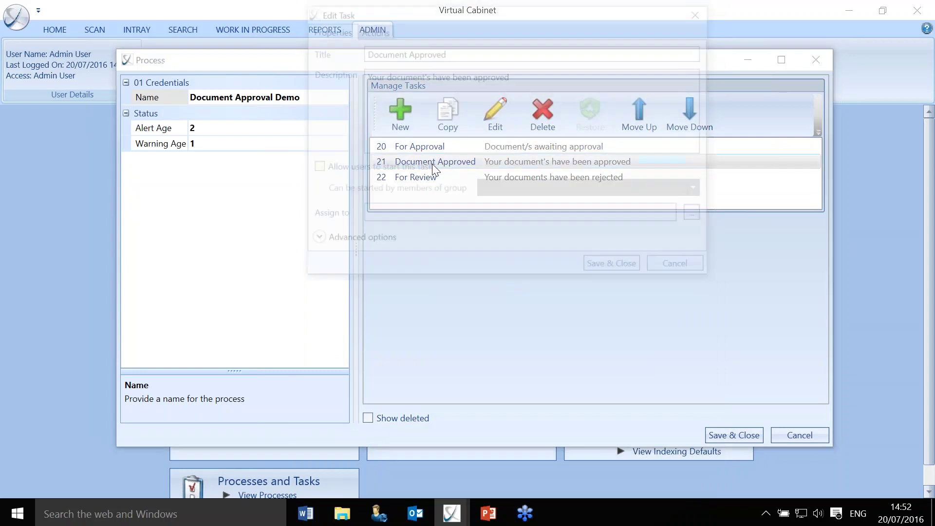
{"action": "left_click", "coordinate": [384, 27]}
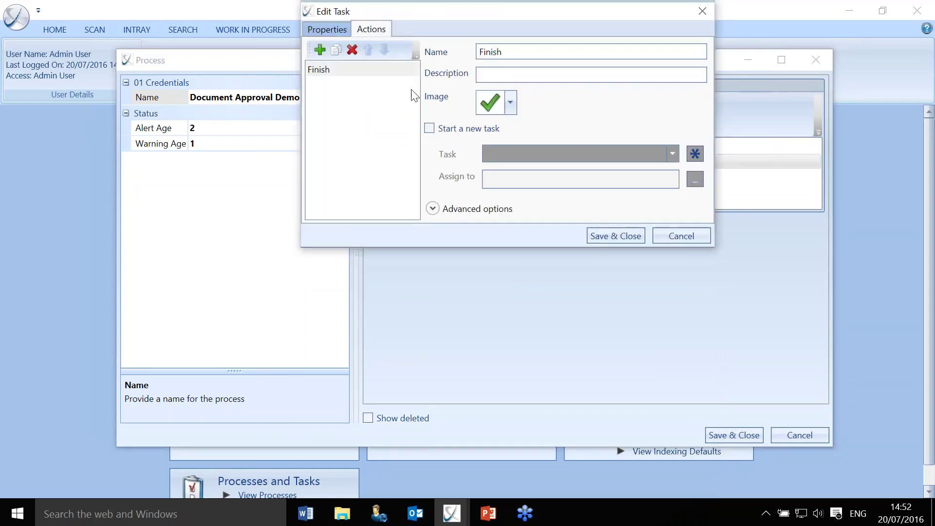
{"action": "left_click", "coordinate": [432, 208]}
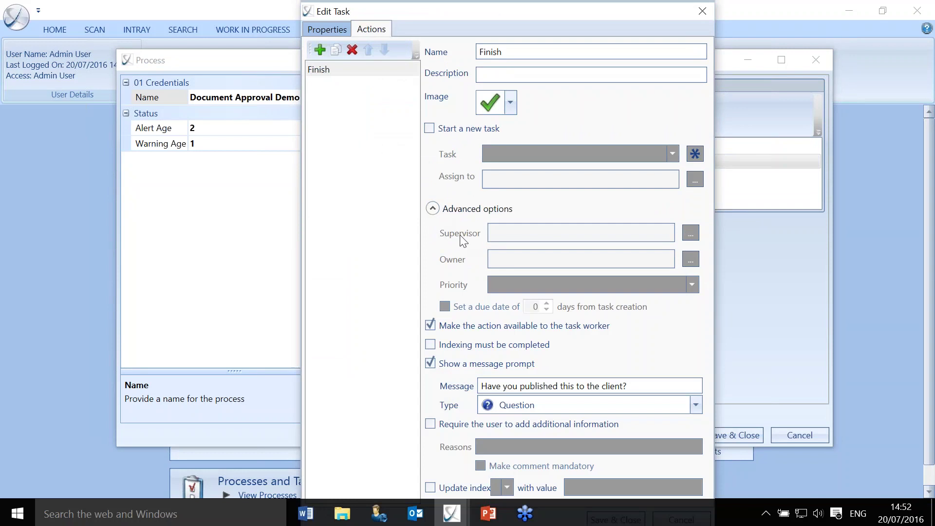
Make Finish update index 5 to 'Published', then save the action and the process.
{"action": "left_click", "coordinate": [430, 486]}
{"action": "left_click", "coordinate": [509, 487]}
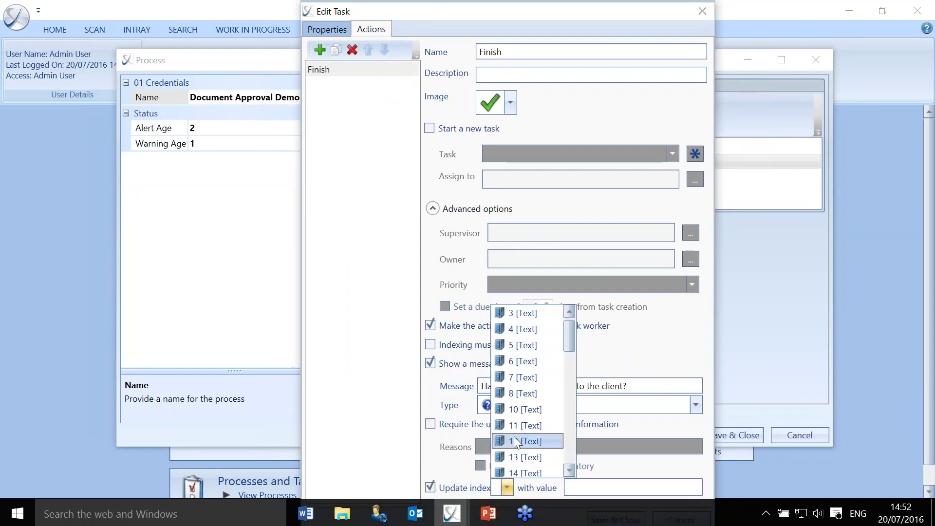
{"action": "left_click", "coordinate": [524, 358]}
{"action": "left_click", "coordinate": [624, 486]}
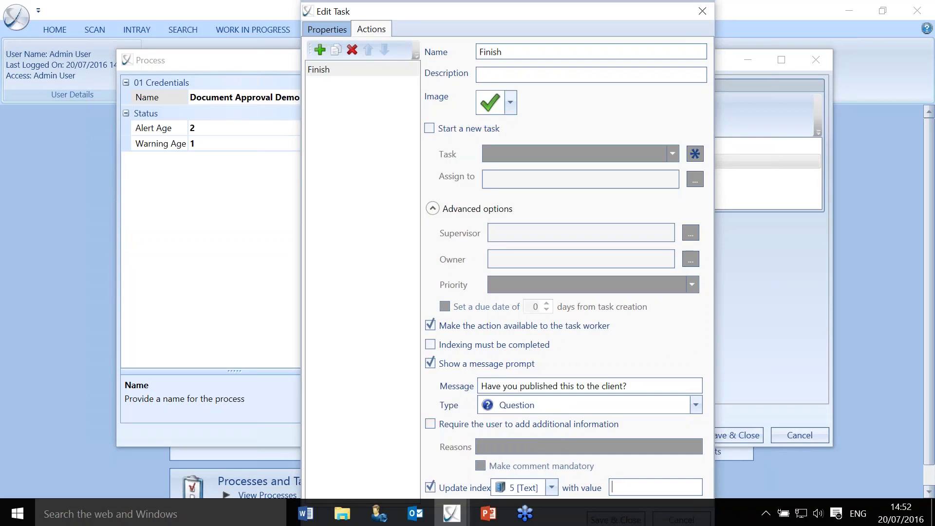
{"action": "type", "text": "Published"}
{"action": "left_click", "coordinate": [432, 209]}
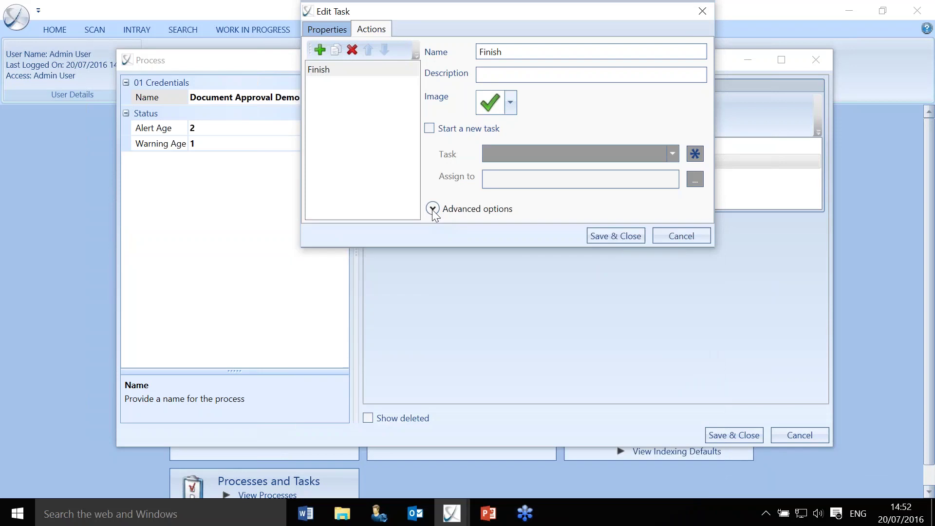
{"action": "left_click", "coordinate": [621, 238]}
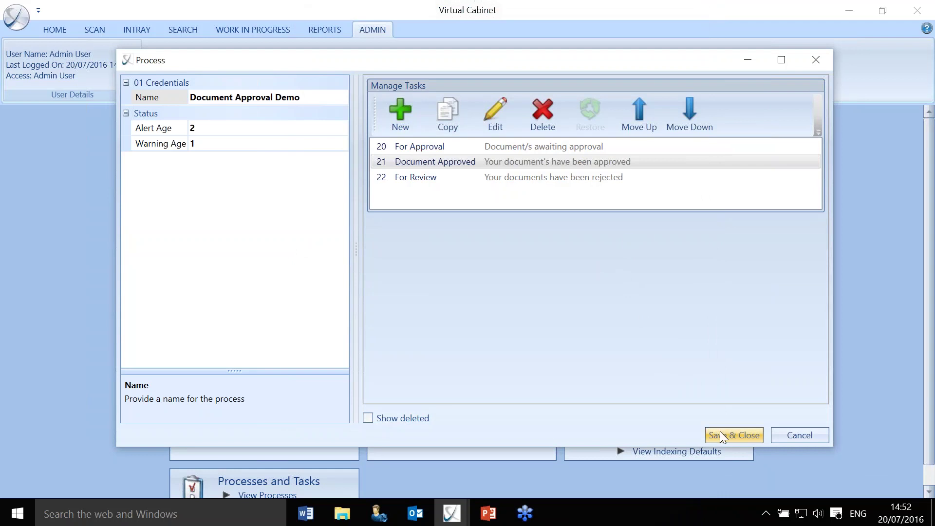
{"action": "left_click", "coordinate": [719, 431]}
Search the Clients cabinet using the client's name as keyword.
{"action": "left_click", "coordinate": [617, 374]}
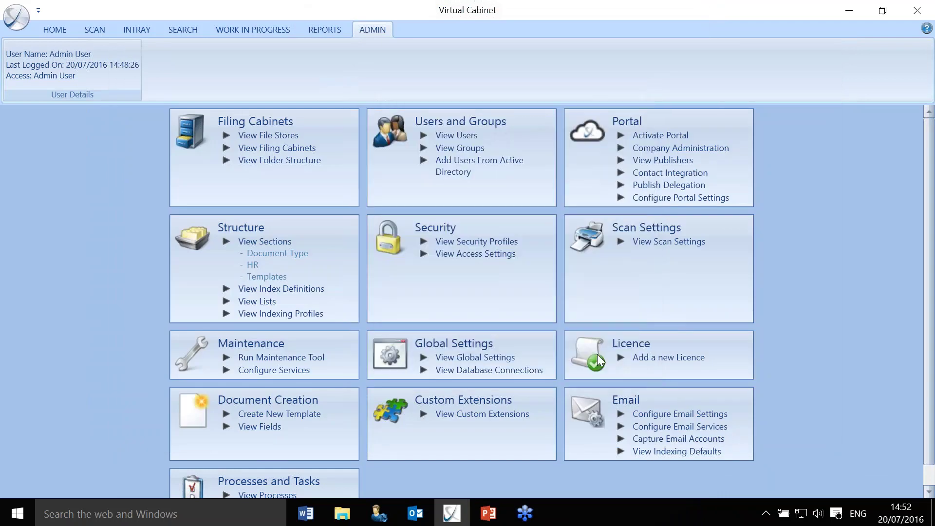
{"action": "left_click", "coordinate": [181, 31]}
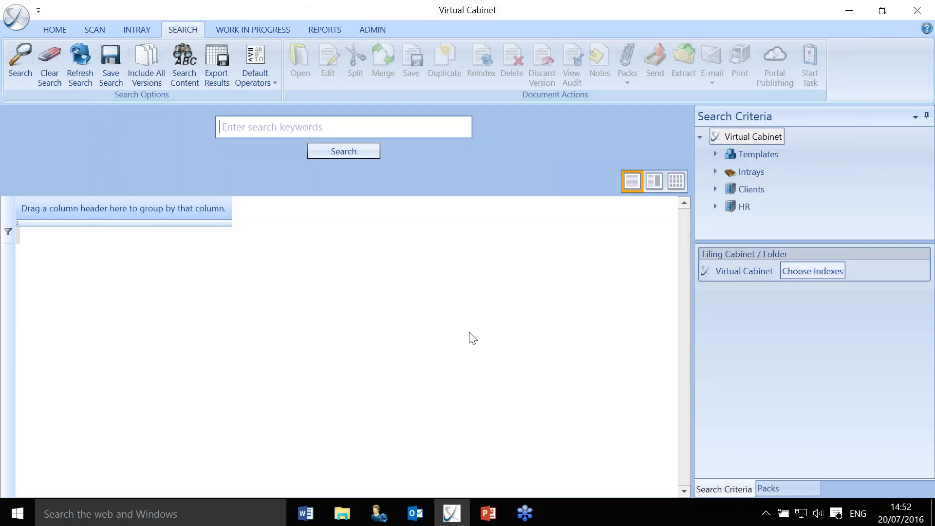
{"action": "left_click", "coordinate": [747, 190]}
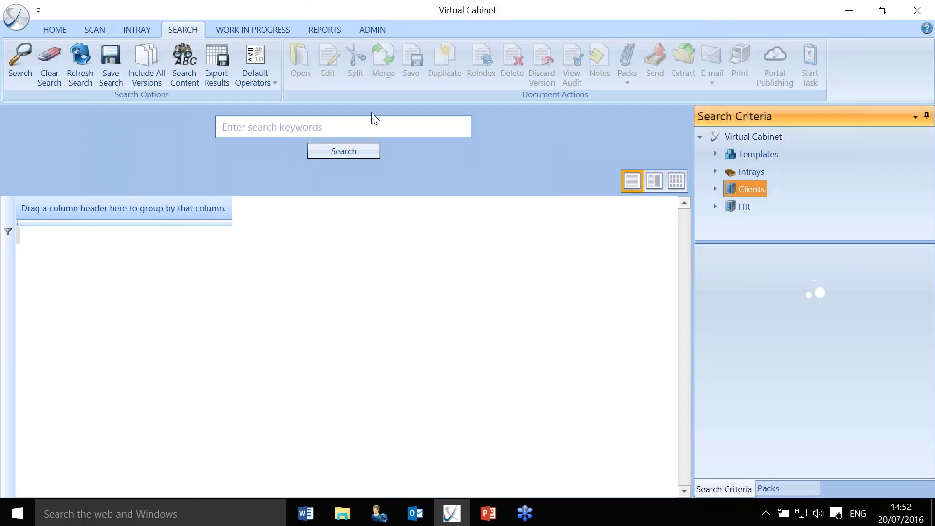
{"action": "left_click", "coordinate": [255, 125]}
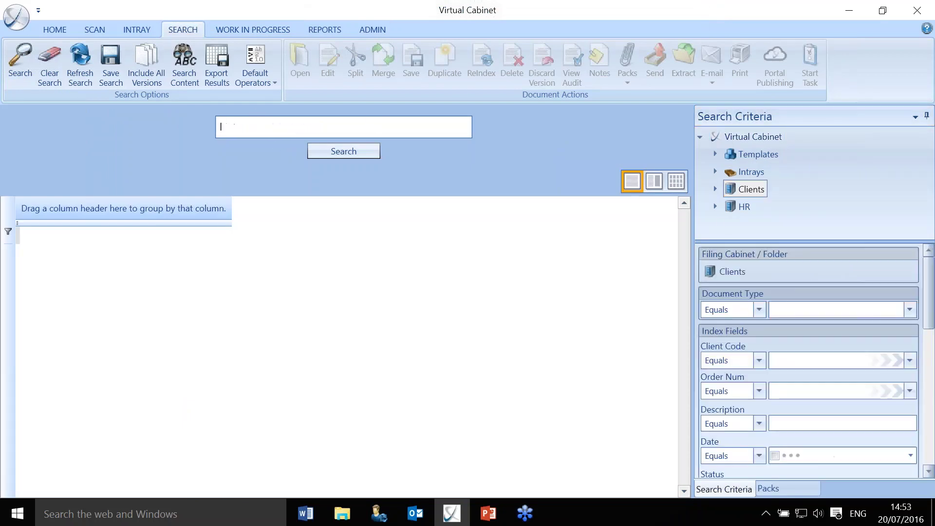
{"action": "type", "text": "luke"}
{"action": "key", "text": "Return"}
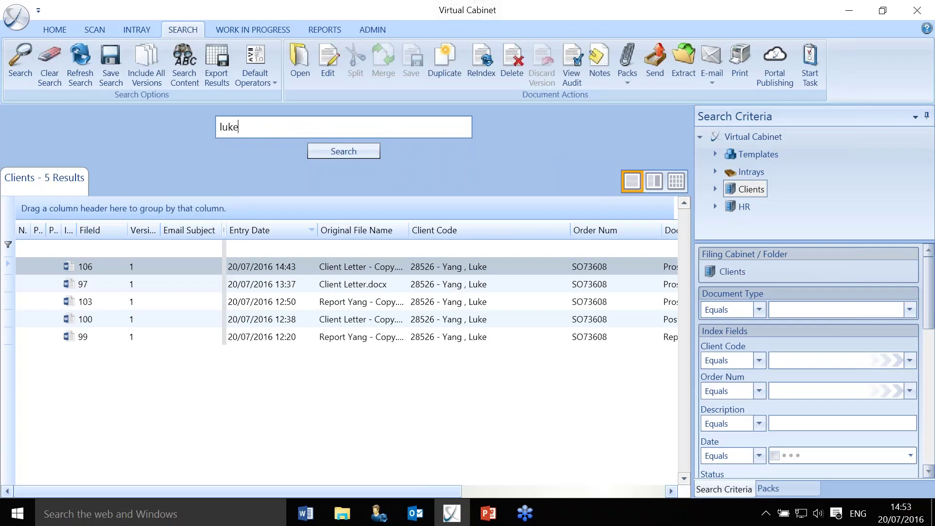
Start a task on document 103 assigned to Admin, then return to the intray.
{"action": "left_click", "coordinate": [352, 299]}
{"action": "right_click", "coordinate": [353, 300]}
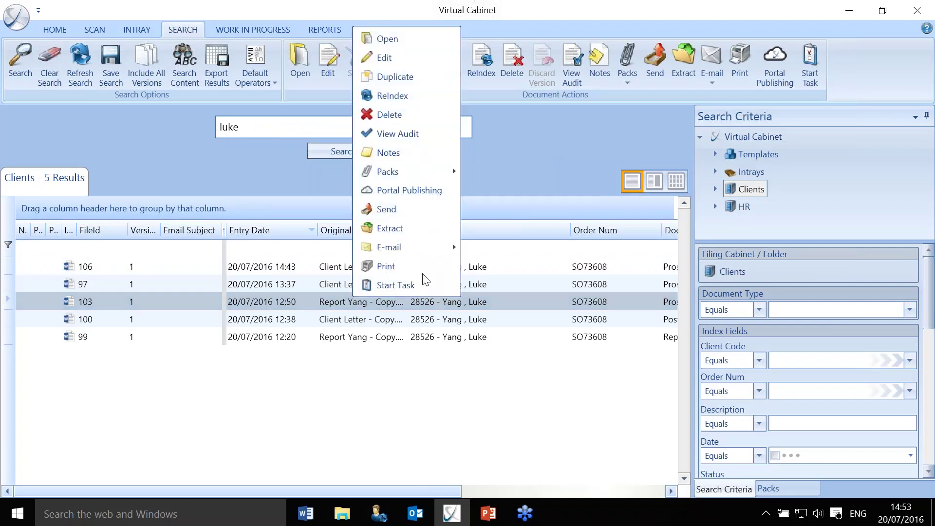
{"action": "left_click", "coordinate": [416, 285]}
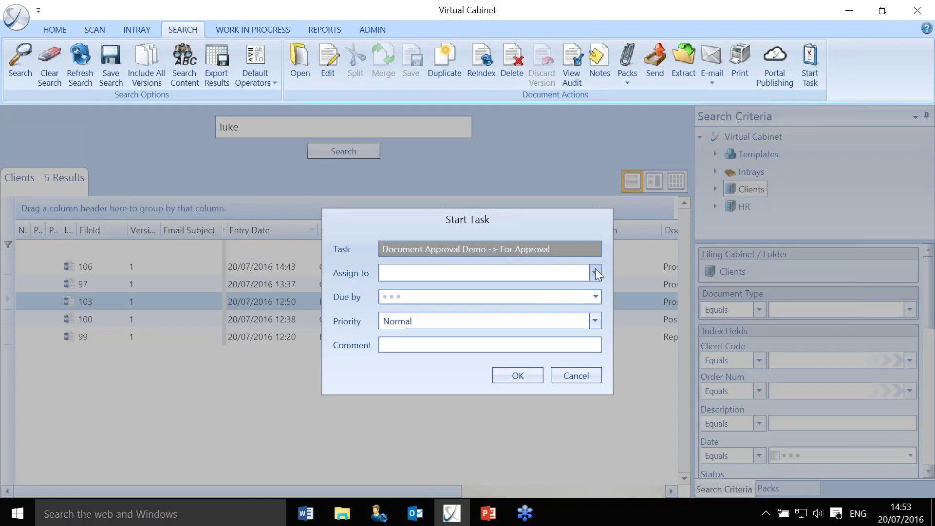
{"action": "left_click", "coordinate": [595, 272]}
{"action": "left_click", "coordinate": [481, 291]}
{"action": "left_click", "coordinate": [517, 376]}
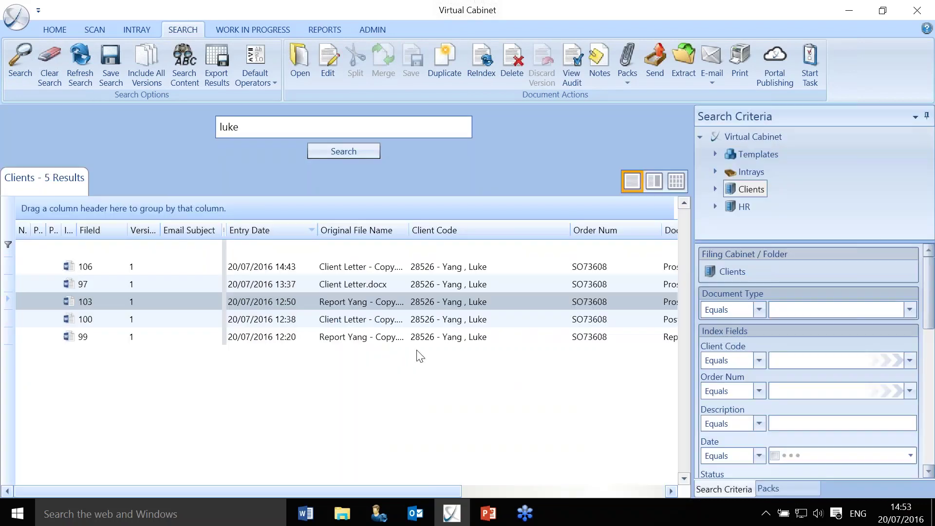
{"action": "left_click", "coordinate": [137, 31]}
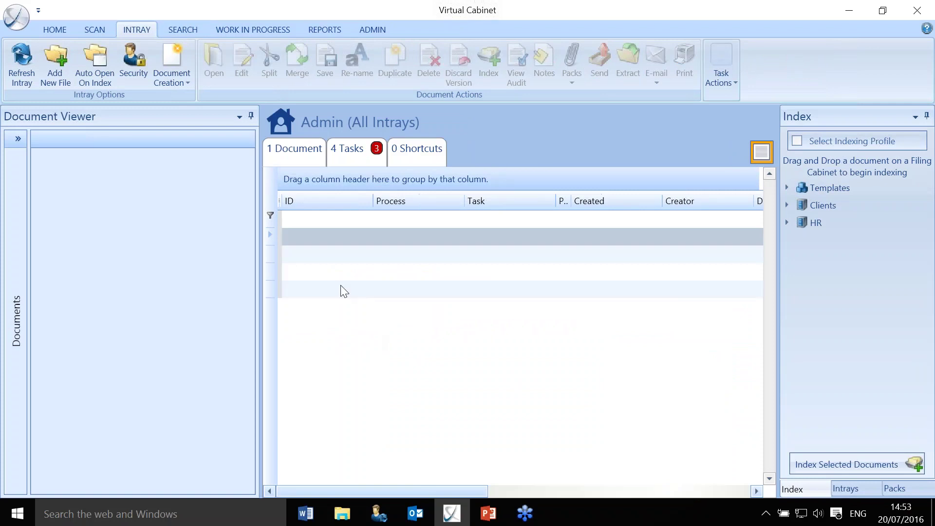
Open the For Approval task for document 103 from the intray and close it.
{"action": "left_click", "coordinate": [355, 156]}
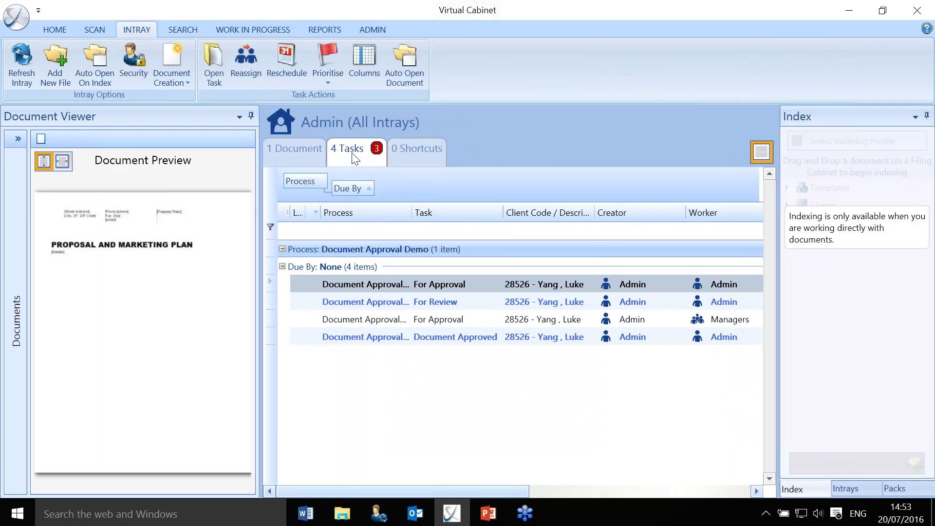
{"action": "double_click", "coordinate": [381, 283]}
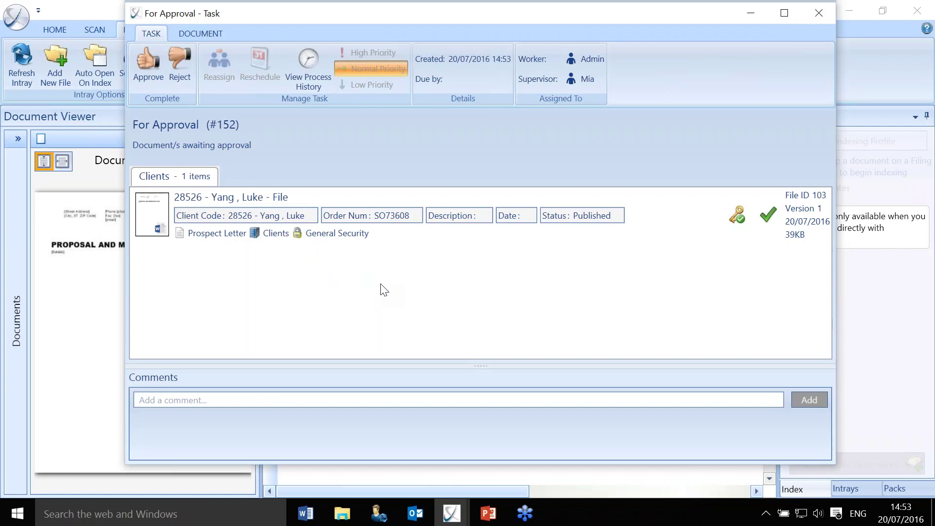
{"action": "left_click", "coordinate": [817, 10]}
Re-index document 103, replacing Status 'Published' with 'Not Approved', and file it.
{"action": "left_click", "coordinate": [199, 30]}
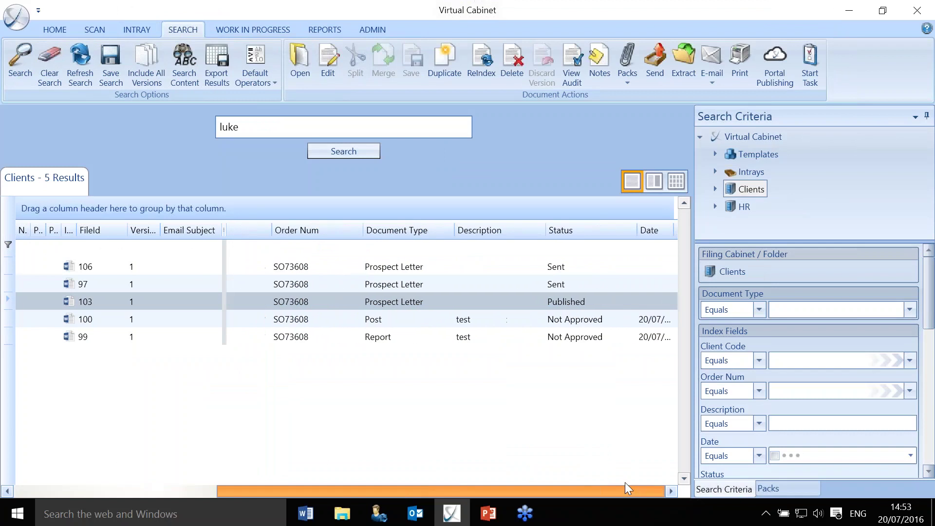
{"action": "right_click", "coordinate": [563, 302]}
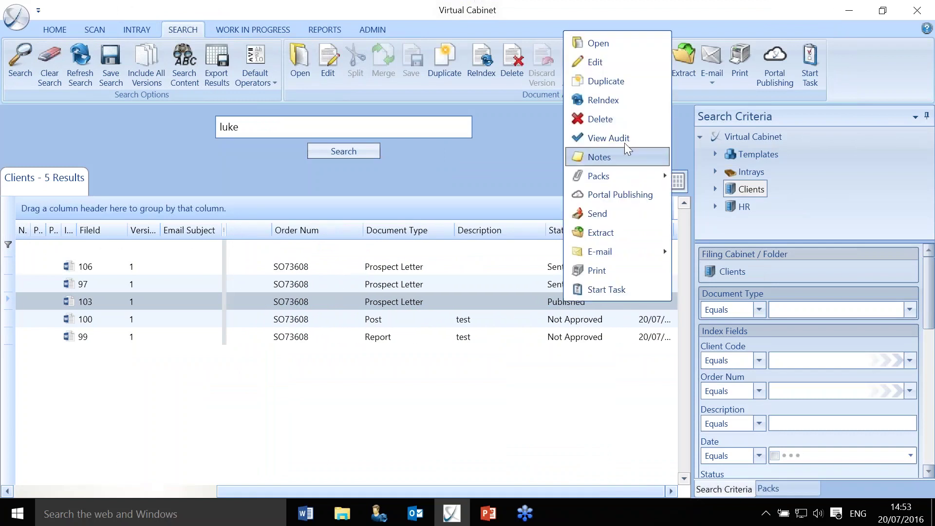
{"action": "left_click", "coordinate": [611, 99]}
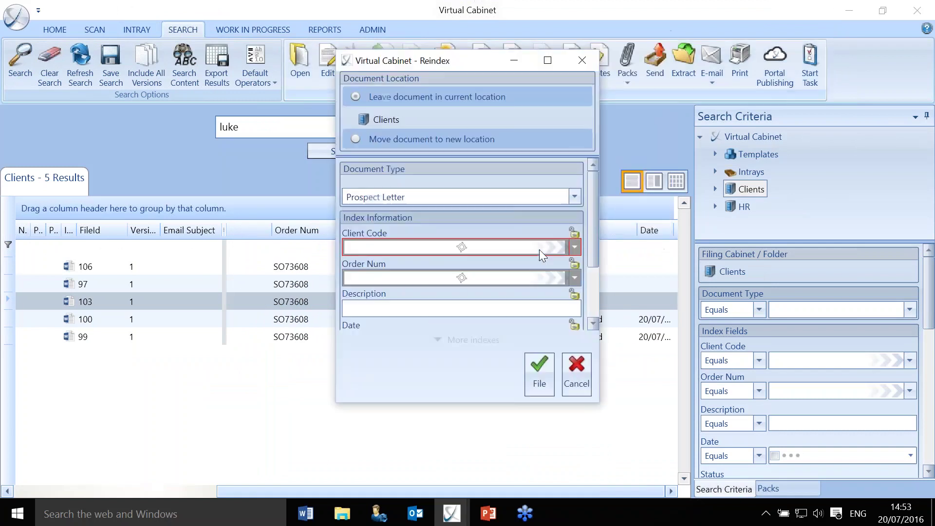
{"action": "left_click_drag", "start_coordinate": [592, 244], "coordinate": [591, 298]}
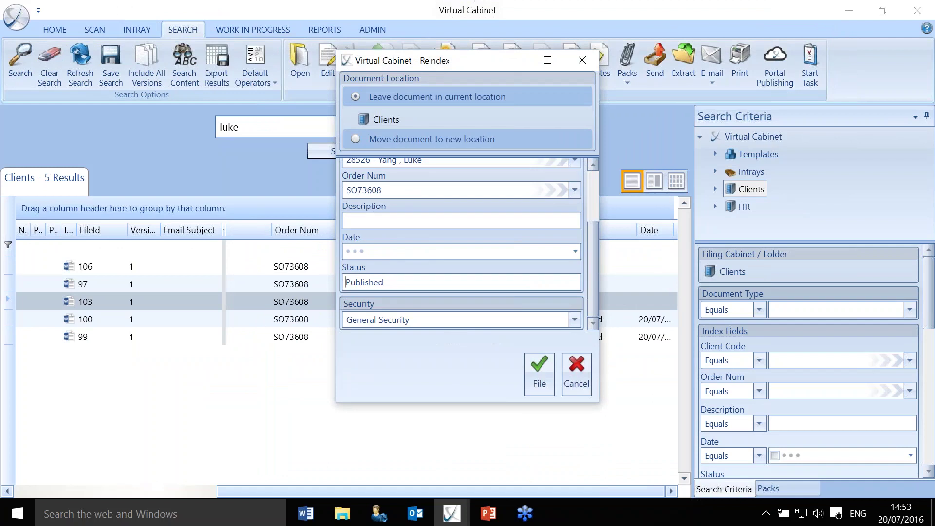
{"action": "left_click_drag", "start_coordinate": [396, 280], "coordinate": [308, 271]}
{"action": "type", "text": "Not Approved"}
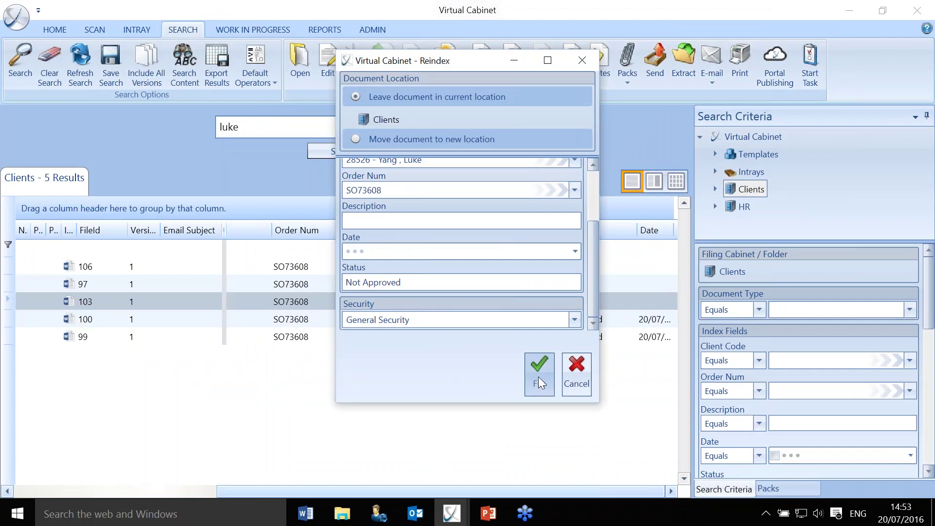
{"action": "left_click", "coordinate": [538, 376]}
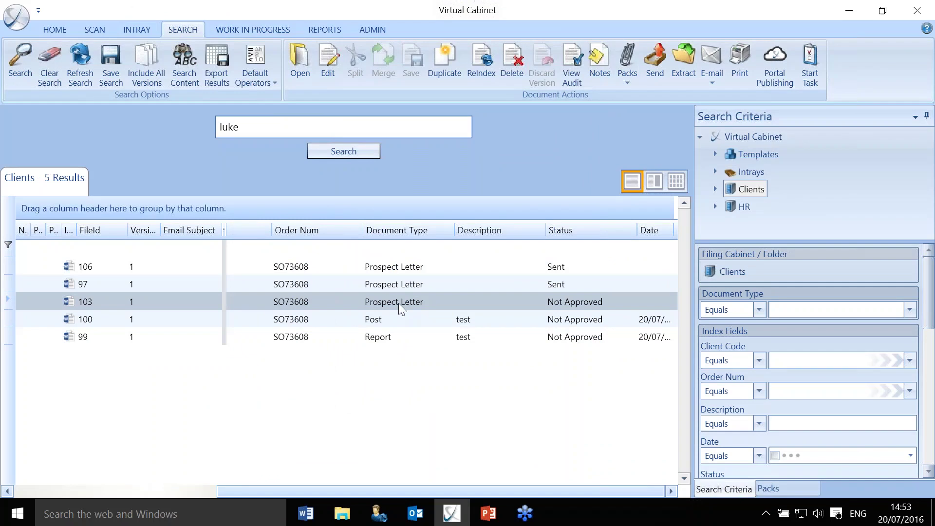
Start a High-priority task on document 100 for Admin, due 29 July 2016.
{"action": "left_click", "coordinate": [387, 315]}
{"action": "right_click", "coordinate": [387, 316]}
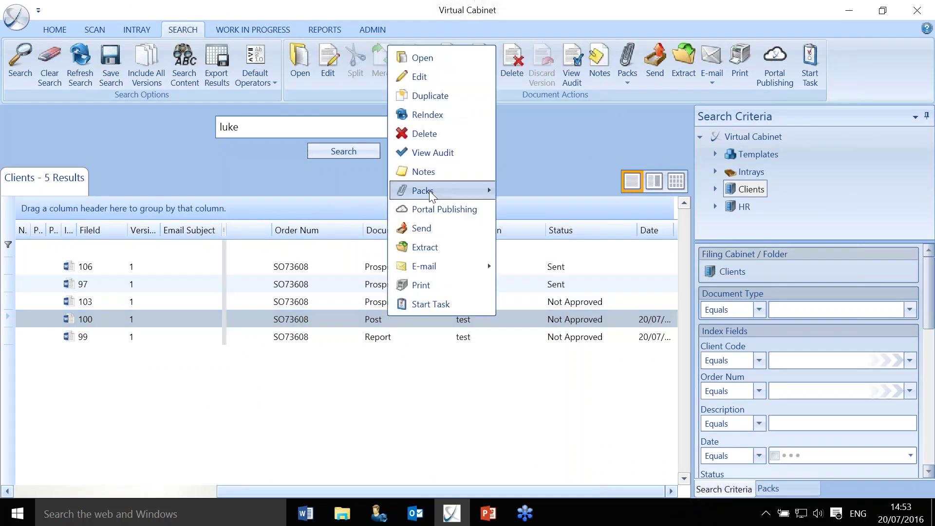
{"action": "left_click", "coordinate": [439, 305]}
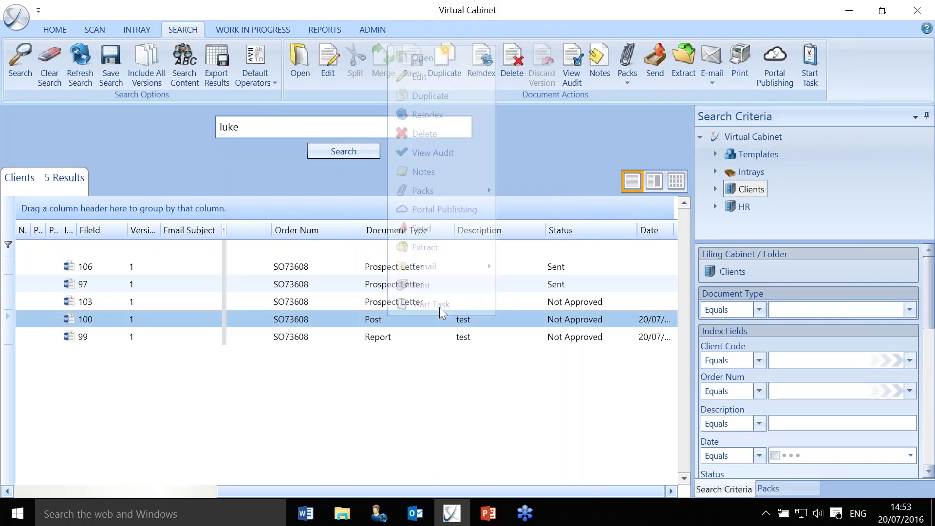
{"action": "left_click", "coordinate": [595, 273]}
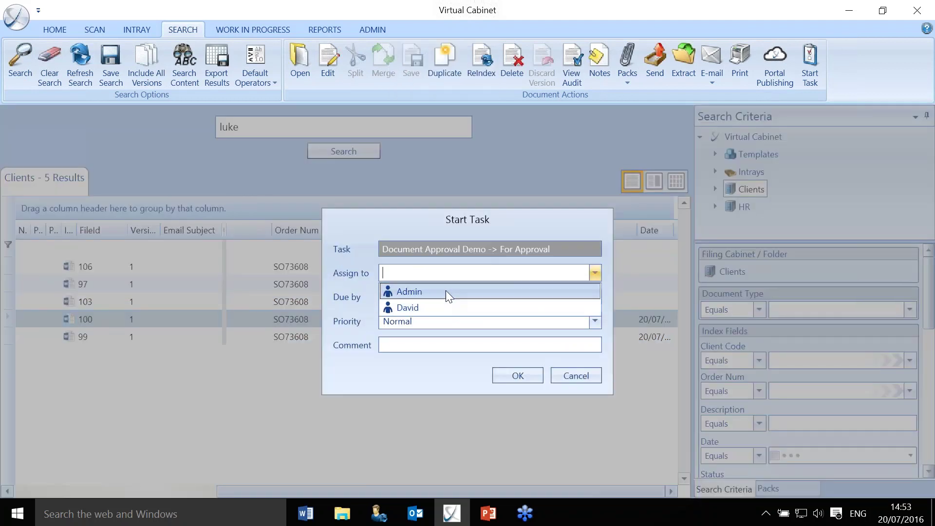
{"action": "left_click", "coordinate": [445, 291]}
{"action": "left_click", "coordinate": [594, 297]}
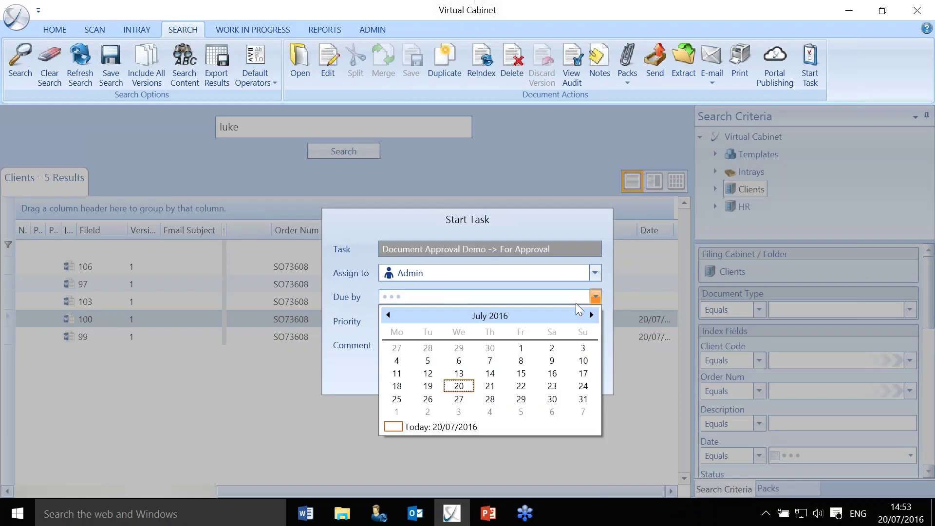
{"action": "left_click", "coordinate": [522, 400]}
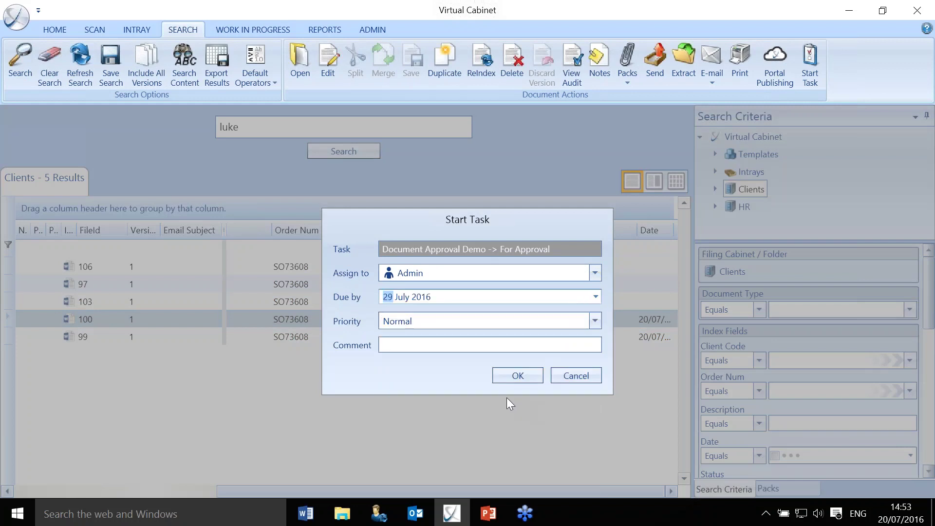
{"action": "left_click", "coordinate": [595, 320]}
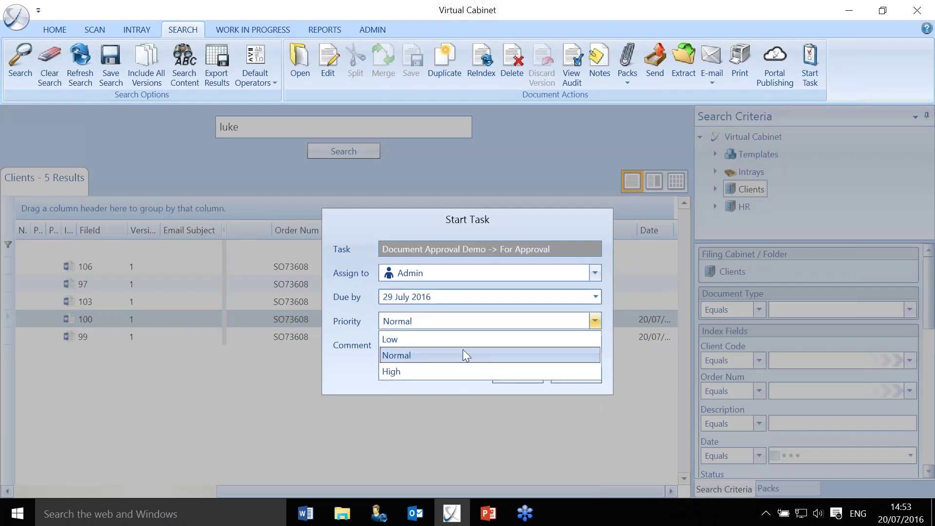
{"action": "left_click", "coordinate": [442, 372]}
{"action": "left_click", "coordinate": [496, 374]}
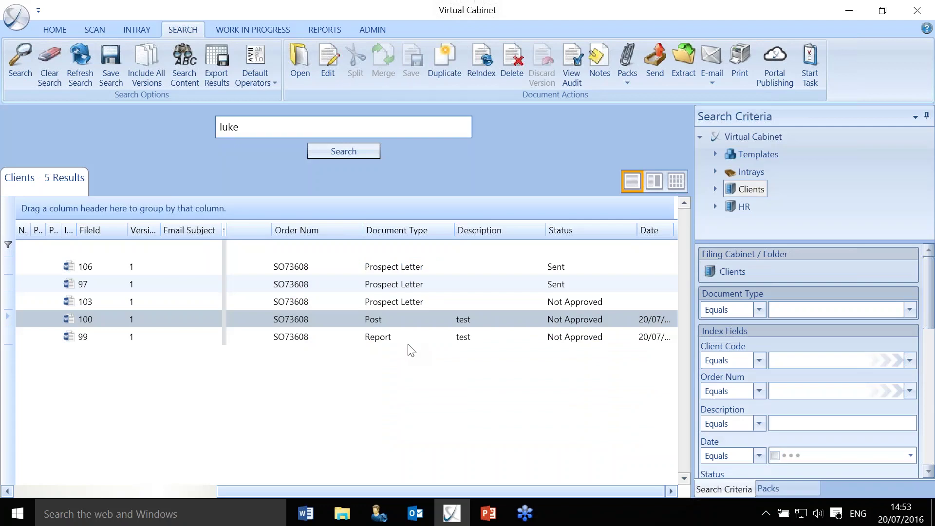
{"action": "left_click", "coordinate": [135, 30]}
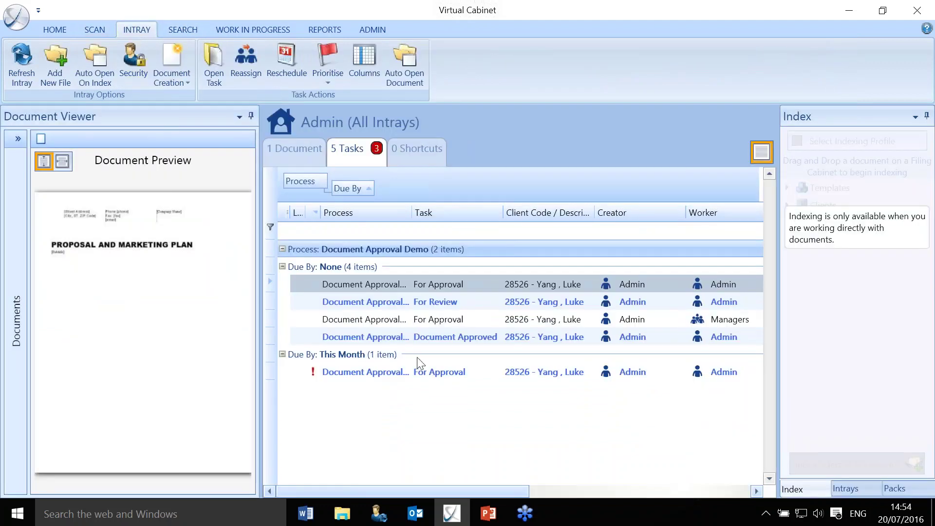
Reject the this-month For Approval task with reason Wrong Info and comment 'wrong'.
{"action": "left_click", "coordinate": [435, 373]}
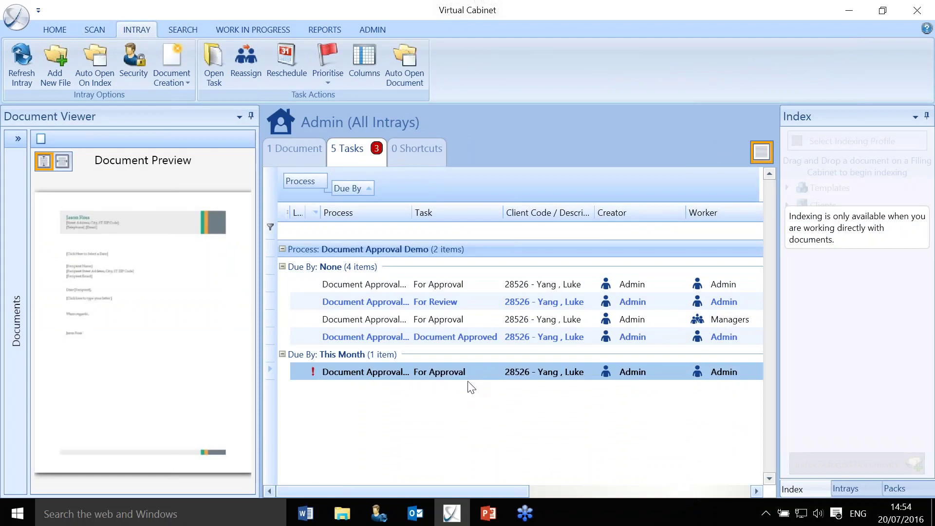
{"action": "double_click", "coordinate": [460, 376]}
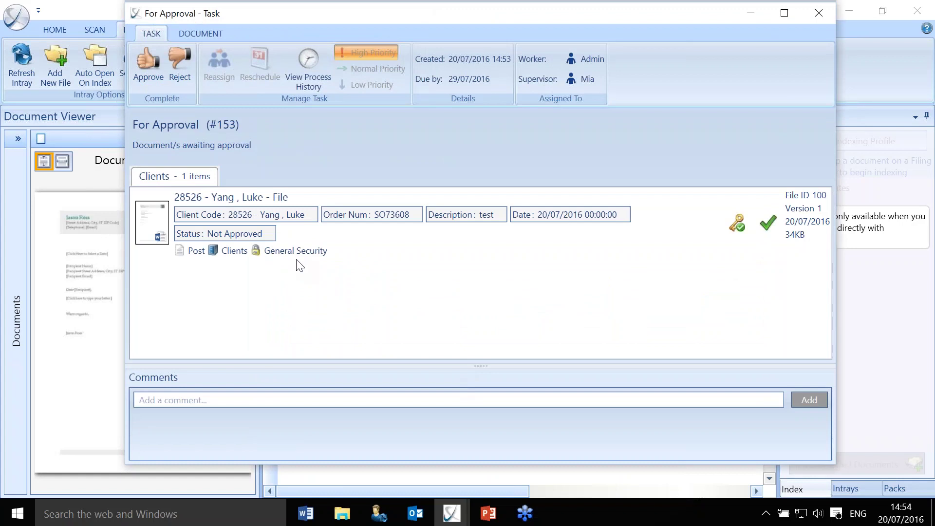
{"action": "left_click", "coordinate": [182, 60]}
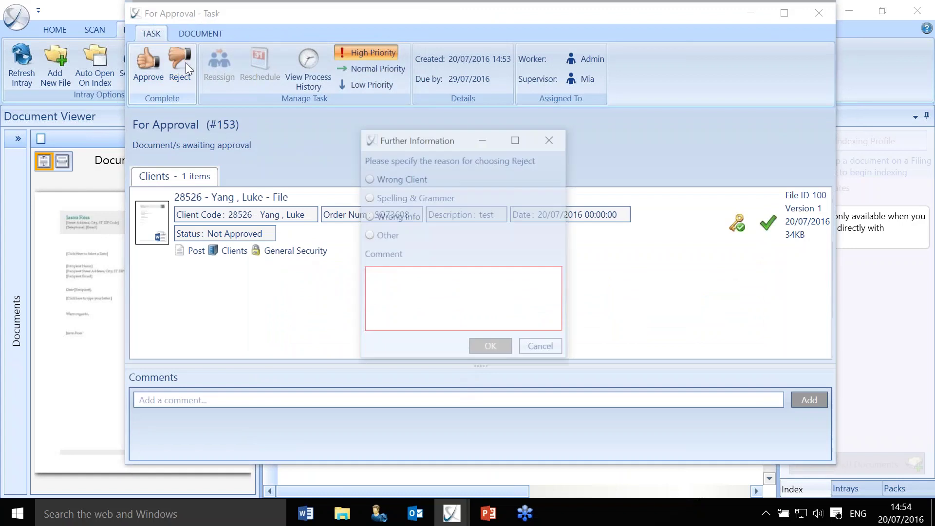
{"action": "left_click", "coordinate": [389, 216]}
{"action": "left_click", "coordinate": [411, 286]}
{"action": "type", "text": "wrong"}
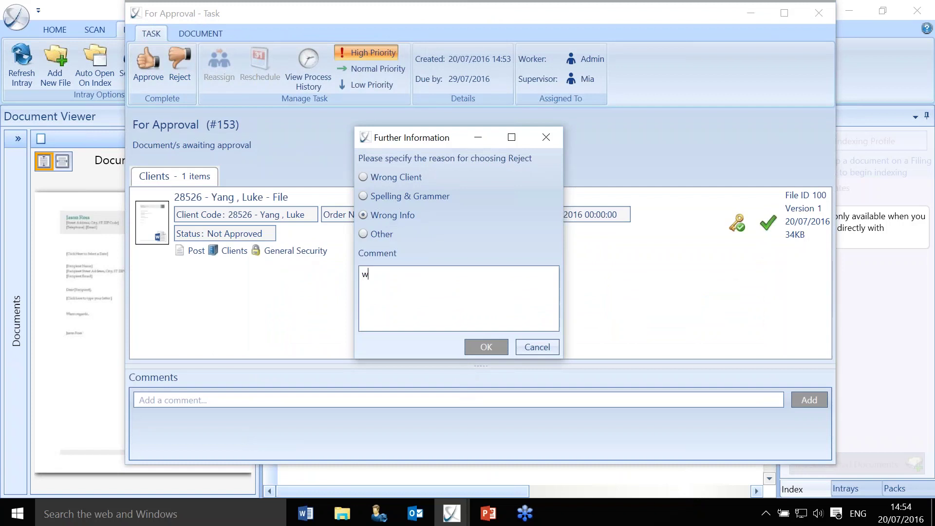
{"action": "left_click", "coordinate": [476, 341]}
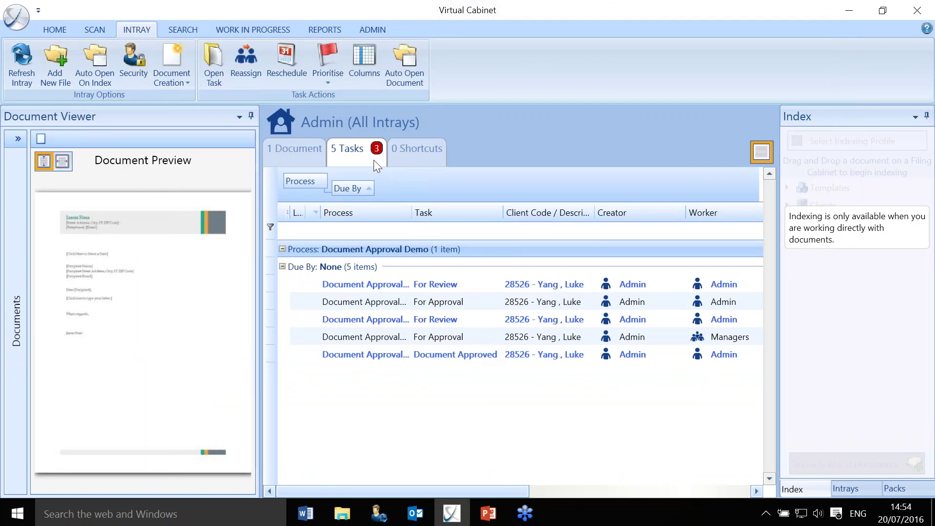
{"action": "left_click", "coordinate": [184, 28]}
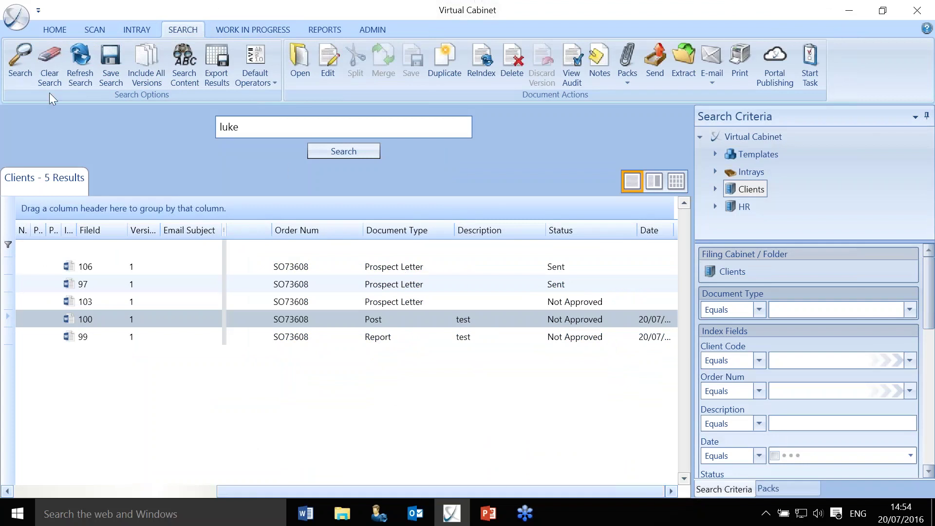
Refresh the search, filter Status by 'rej' to confirm file 100 is Rejected, then clear the filter.
{"action": "left_click", "coordinate": [90, 68]}
{"action": "left_click", "coordinate": [588, 245]}
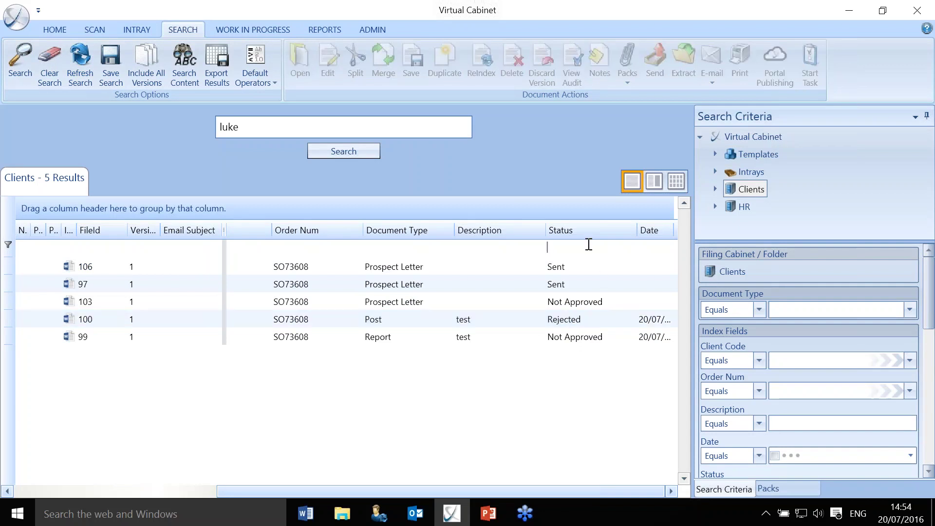
{"action": "type", "text": "rej"}
{"action": "key", "text": "Return"}
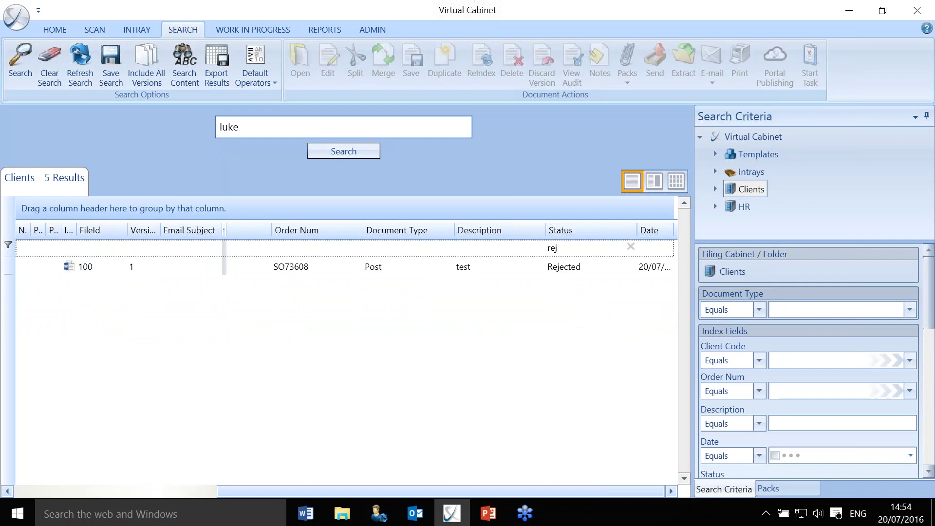
{"action": "left_click", "coordinate": [631, 246]}
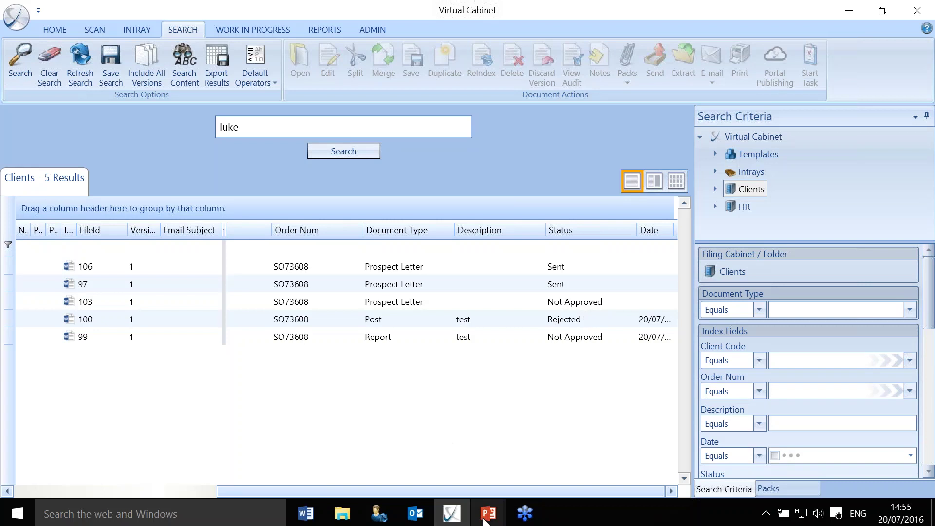
Bring the PowerPoint slide show forward and advance to the next slide.
{"action": "mouse_move", "coordinate": [485, 520]}
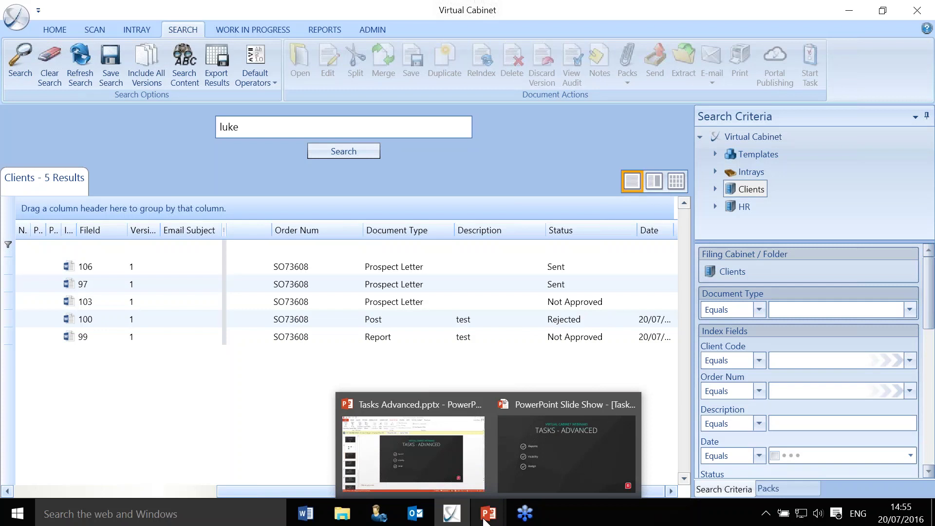
{"action": "left_click", "coordinate": [566, 451]}
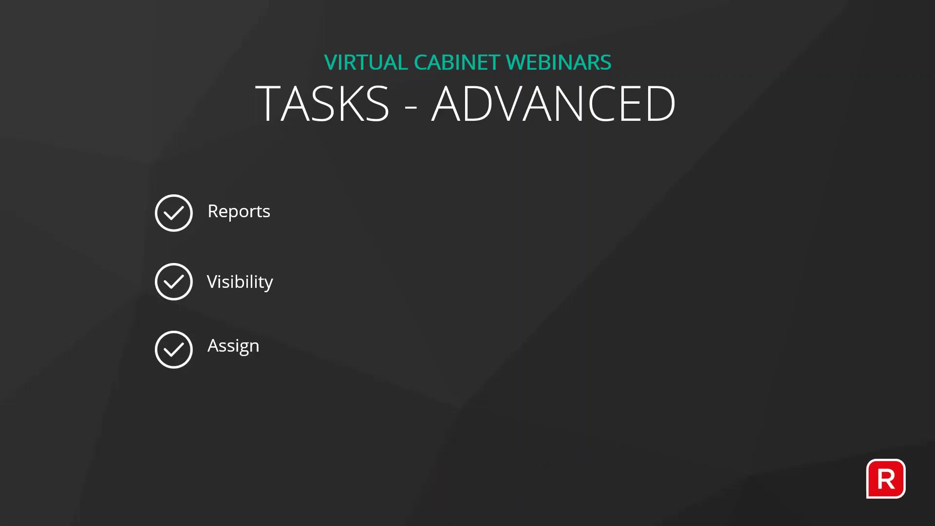
{"action": "key", "text": "Right"}
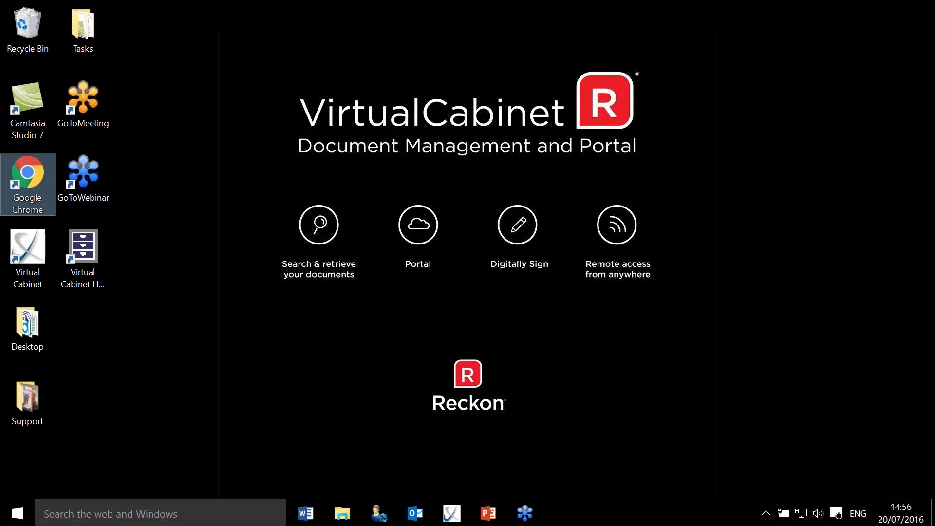
In Admin processes, open For Approval's Approve action in Document Approval Demo with advanced options.
{"action": "left_click", "coordinate": [457, 517]}
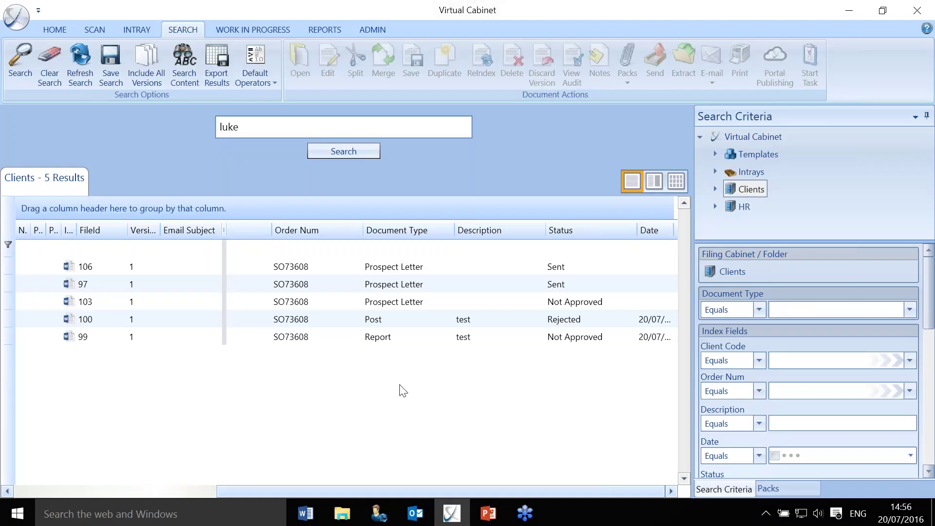
{"action": "left_click", "coordinate": [376, 25]}
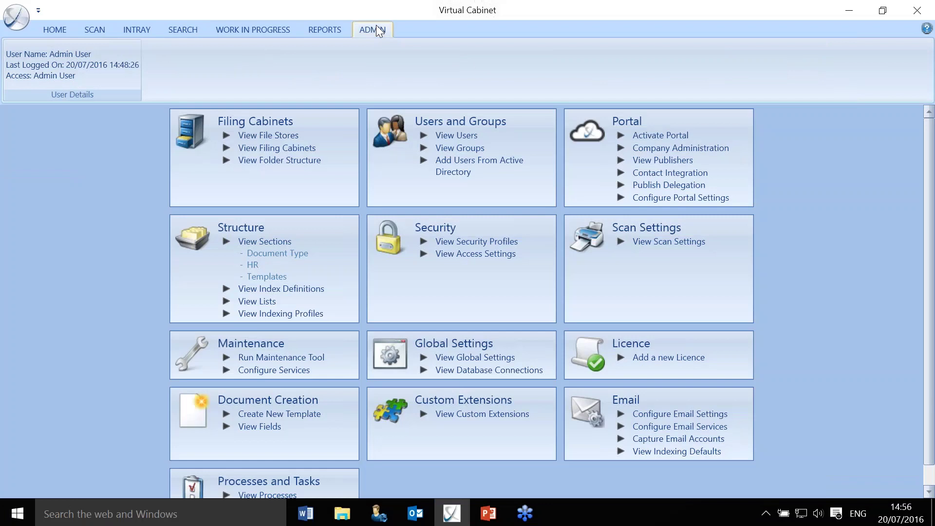
{"action": "left_click", "coordinate": [294, 490]}
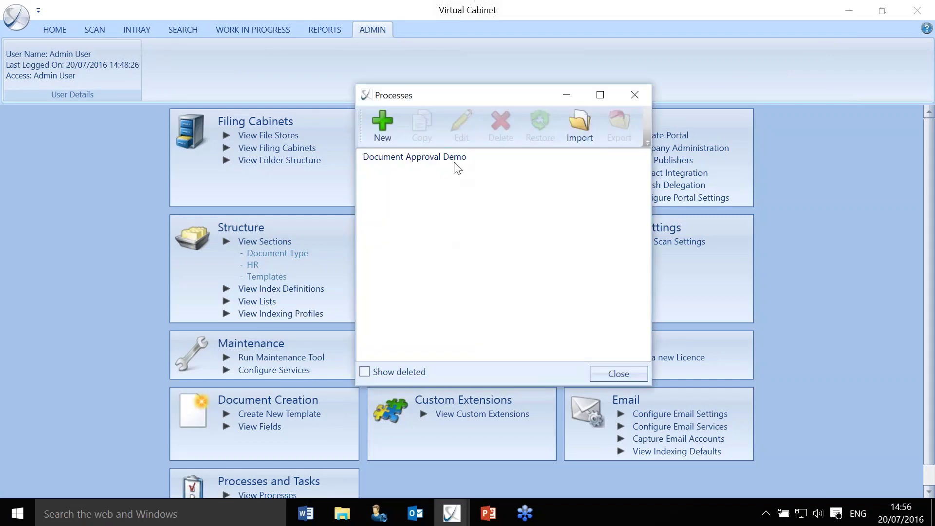
{"action": "double_click", "coordinate": [456, 161]}
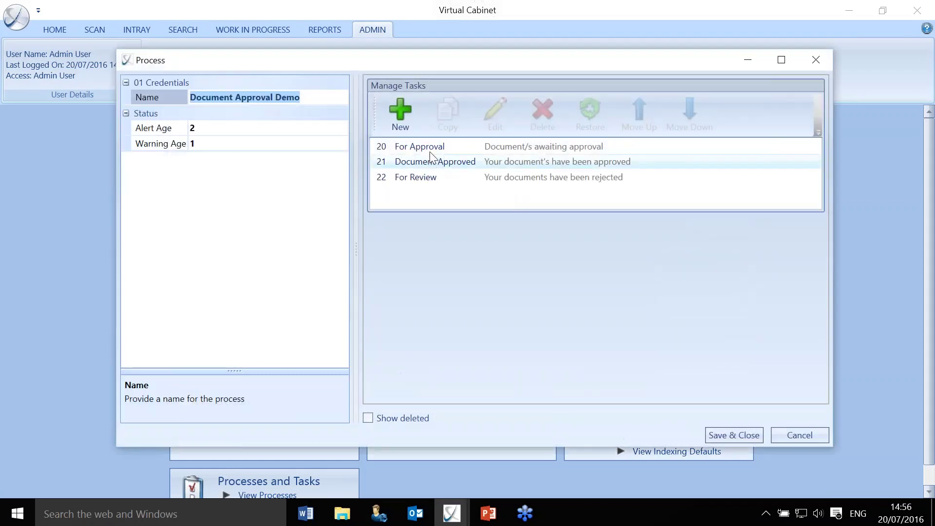
{"action": "double_click", "coordinate": [429, 148]}
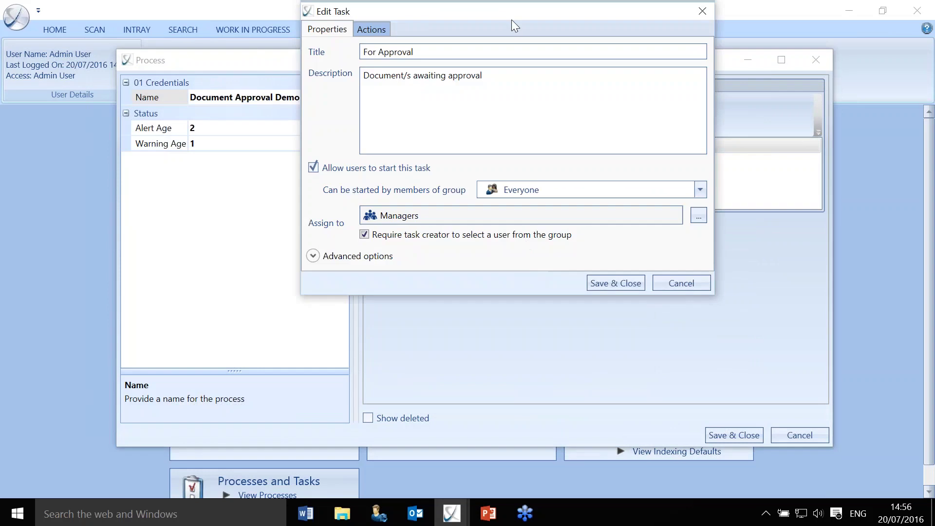
{"action": "left_click", "coordinate": [389, 69]}
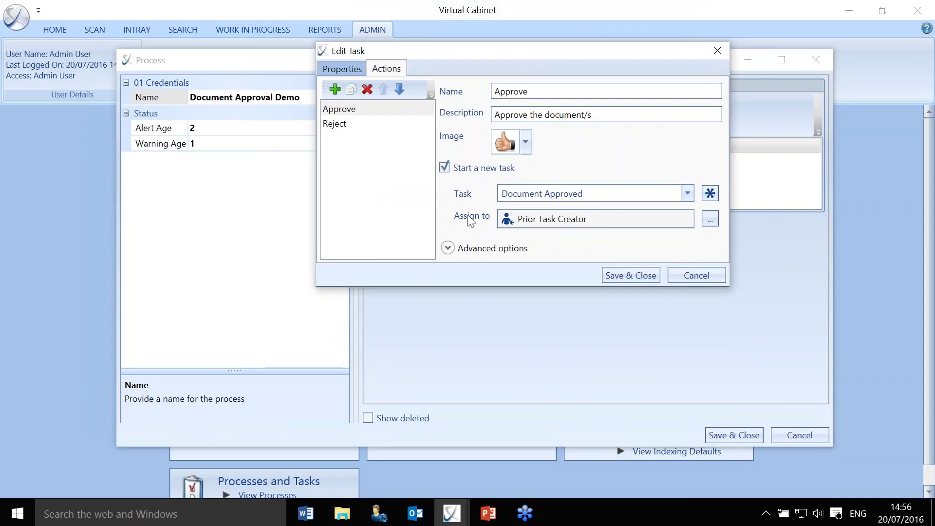
{"action": "left_click", "coordinate": [448, 249]}
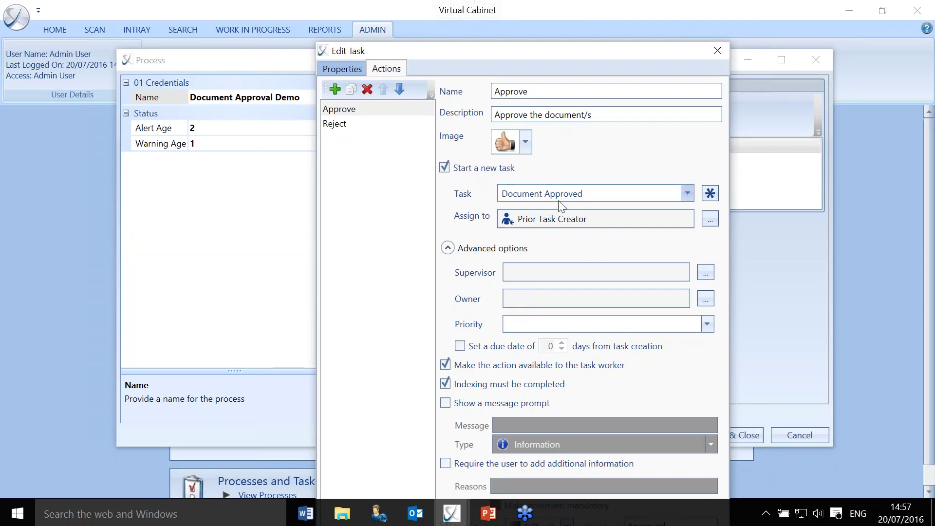
Browse supervisor roles, selecting Prior Task Supervisor, cancel without assigning, and resume the slide show.
{"action": "left_click", "coordinate": [701, 272]}
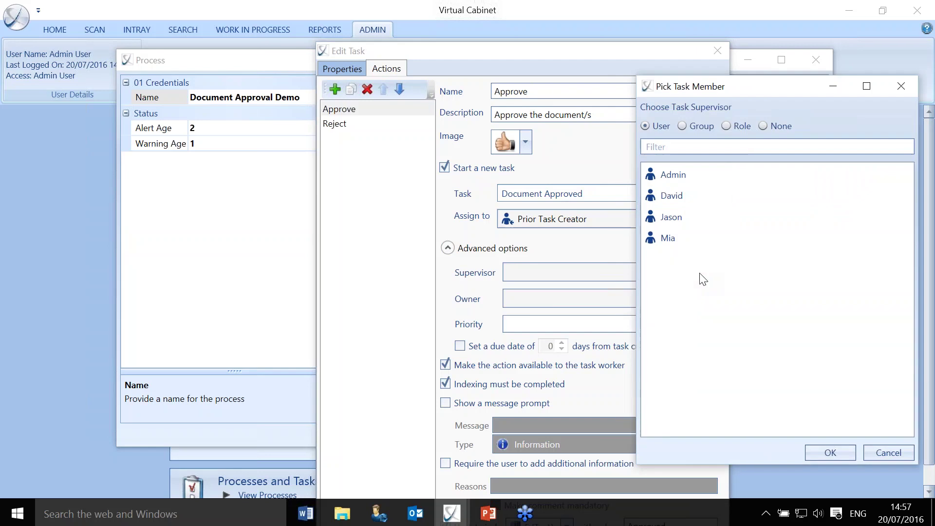
{"action": "left_click", "coordinate": [726, 126]}
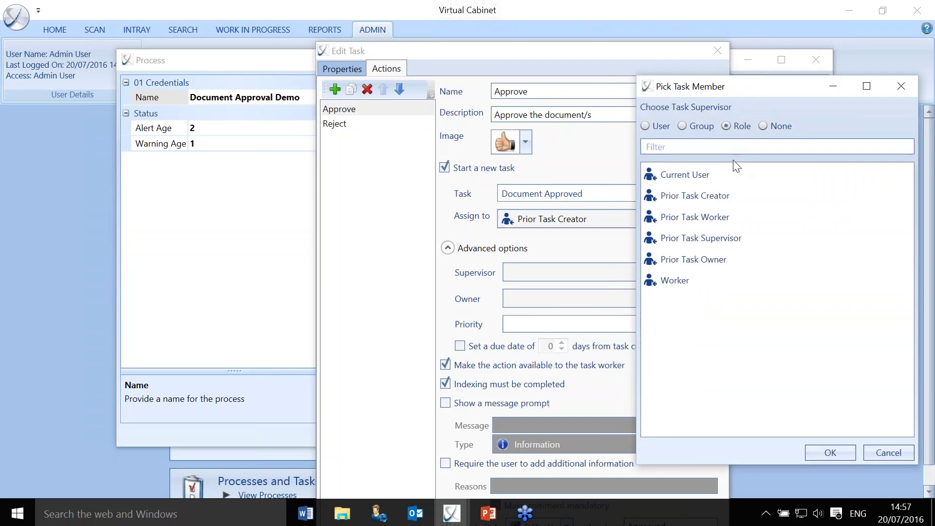
{"action": "left_click", "coordinate": [723, 237]}
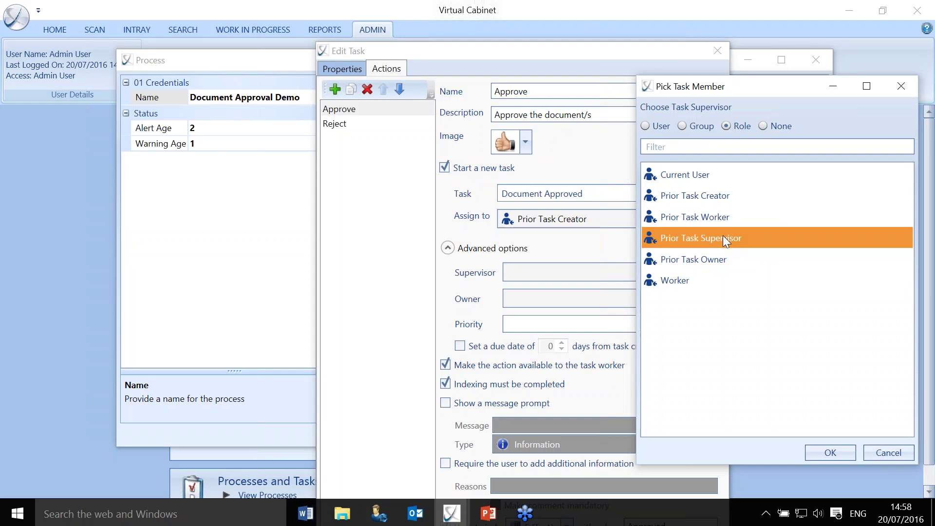
{"action": "left_click", "coordinate": [882, 456]}
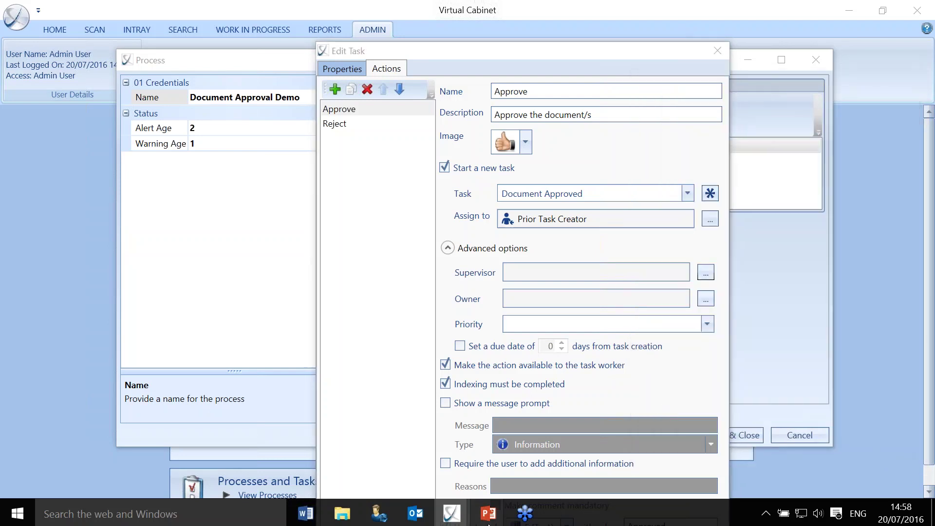
{"action": "mouse_move", "coordinate": [489, 521]}
{"action": "left_click", "coordinate": [520, 434]}
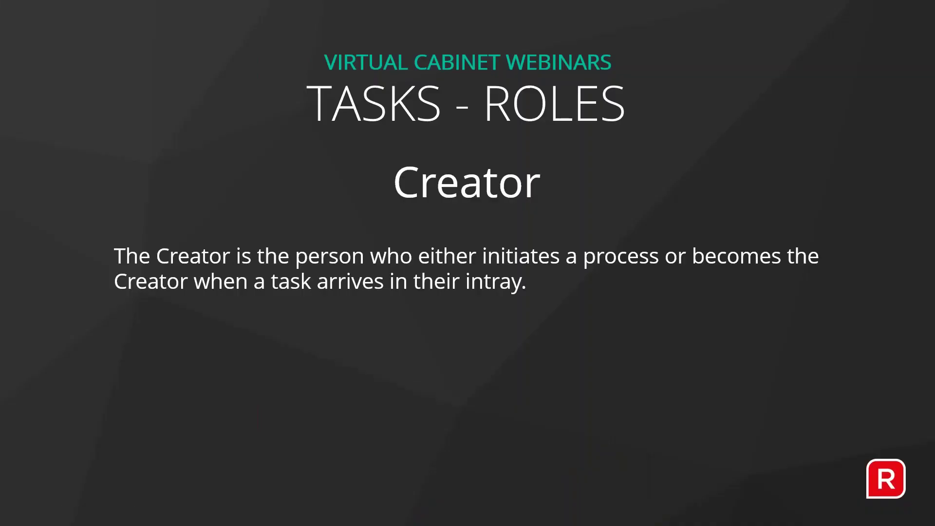